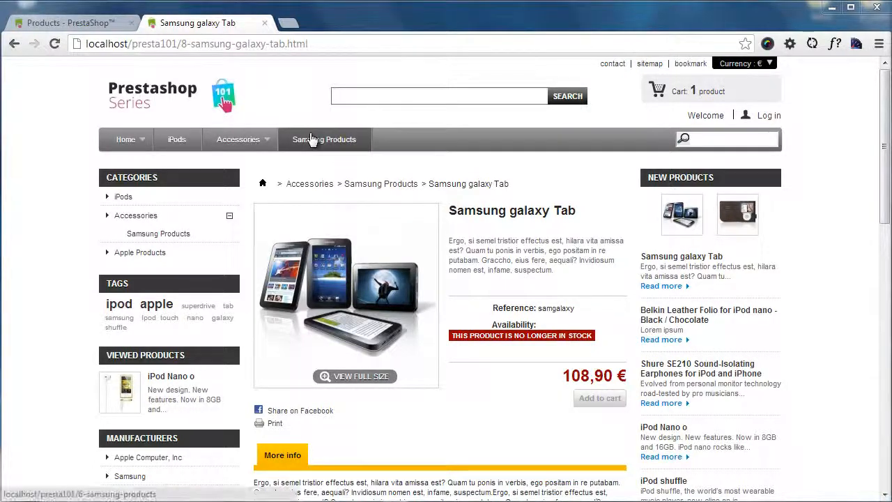
- Set the Samsung galaxy Tab's out-of-stock behaviour to Allow orders in its available quantities settings in the back office
left_click(91, 25)
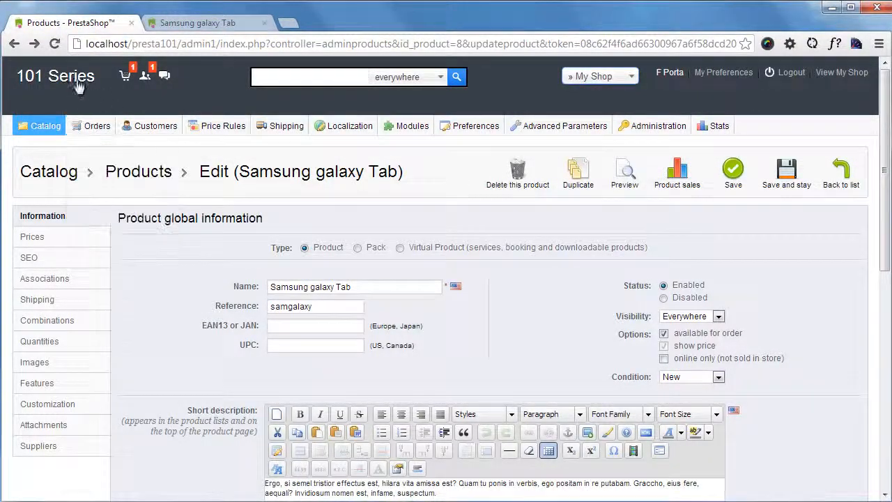
scroll(205, 257, "down", 1)
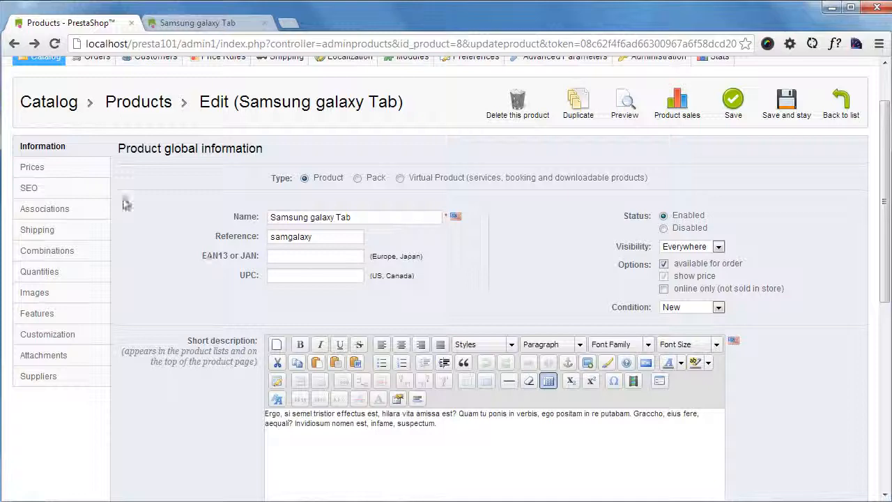
left_click(61, 277)
scroll(175, 295, "down", 2)
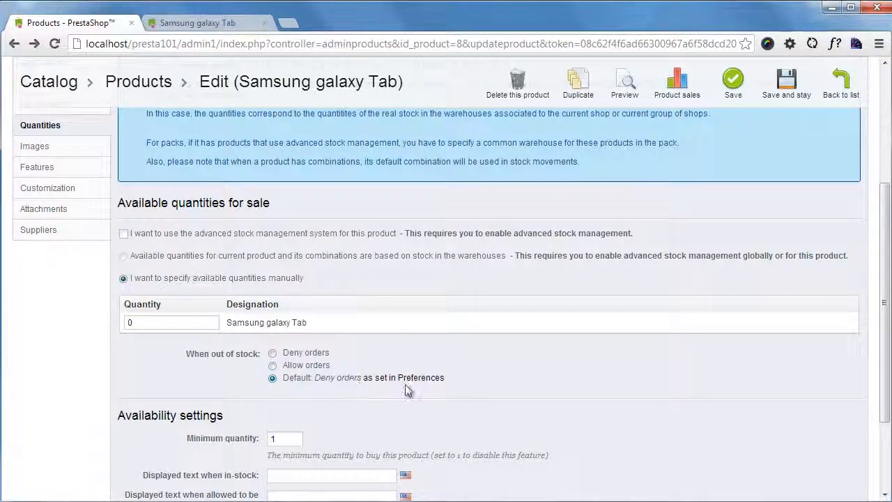
left_click(272, 366)
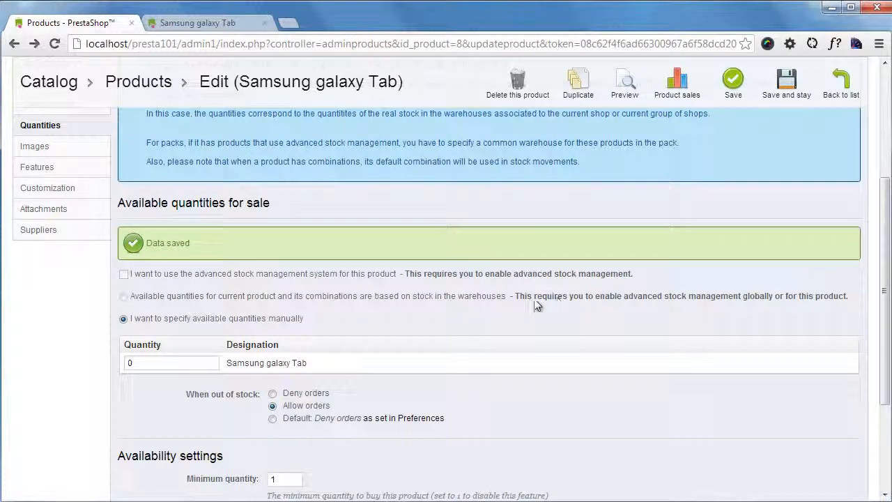
- Reload the Samsung galaxy Tab's store page and add one unit to the cart
left_click(192, 23)
key("F5")
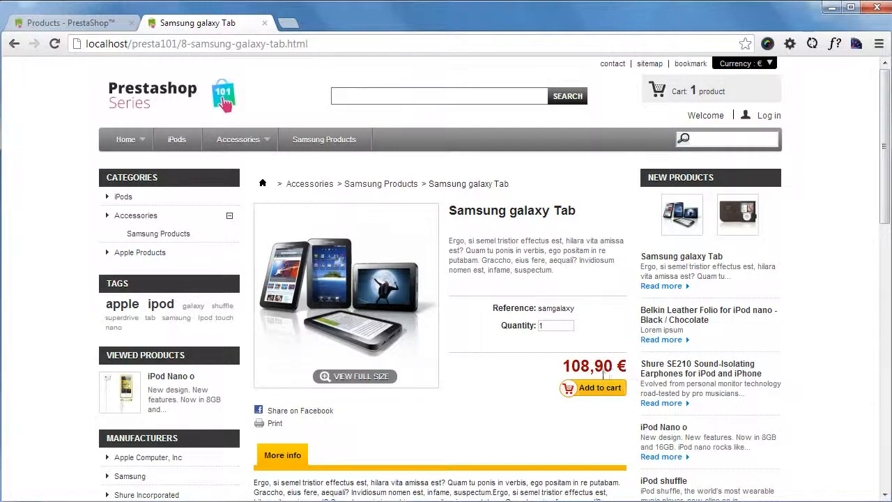
left_click(600, 387)
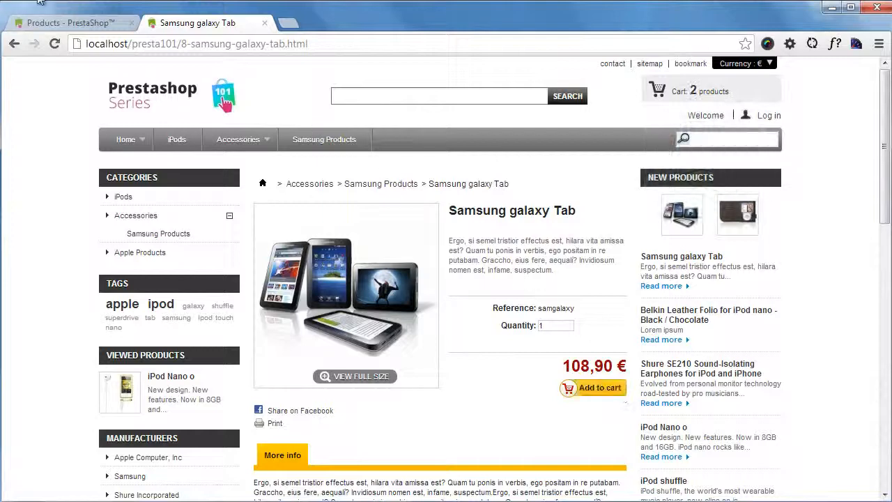
- Set the Samsung galaxy Tab's out-of-stock behaviour to Default and its quantity to 99, saving while staying on the product
left_click(42, 21)
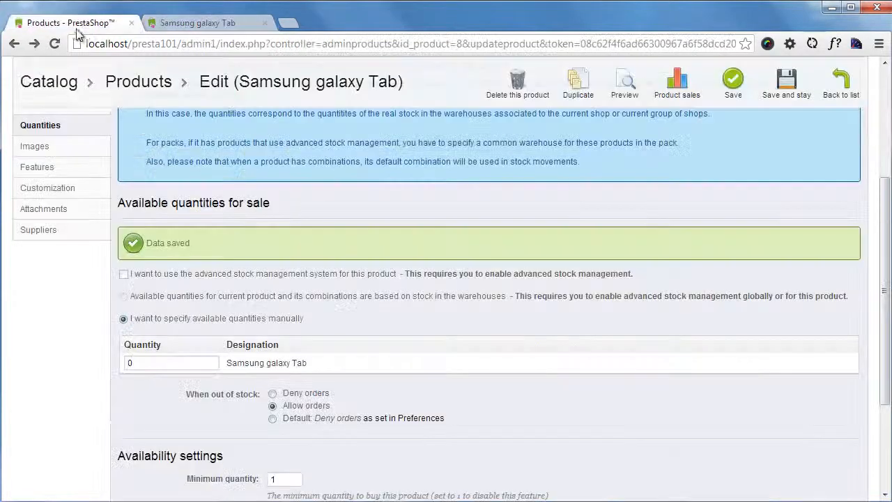
left_click(274, 421)
left_click(182, 364)
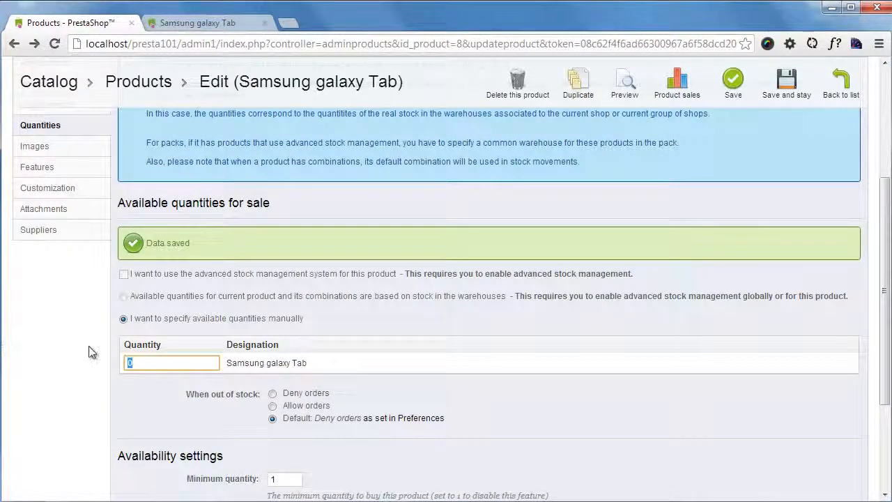
type("99")
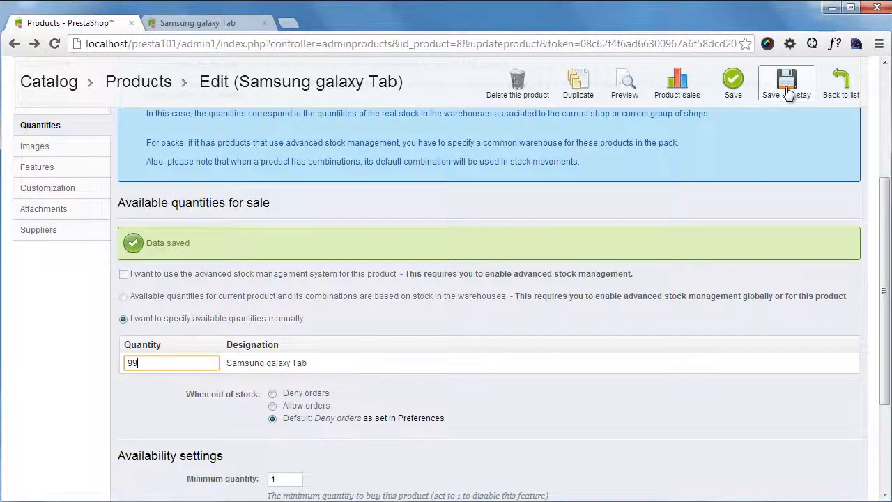
left_click(788, 93)
- Reload the Samsung galaxy Tab's store page to check its stock, and open iPod Nano o from the iPods category
left_click(230, 26)
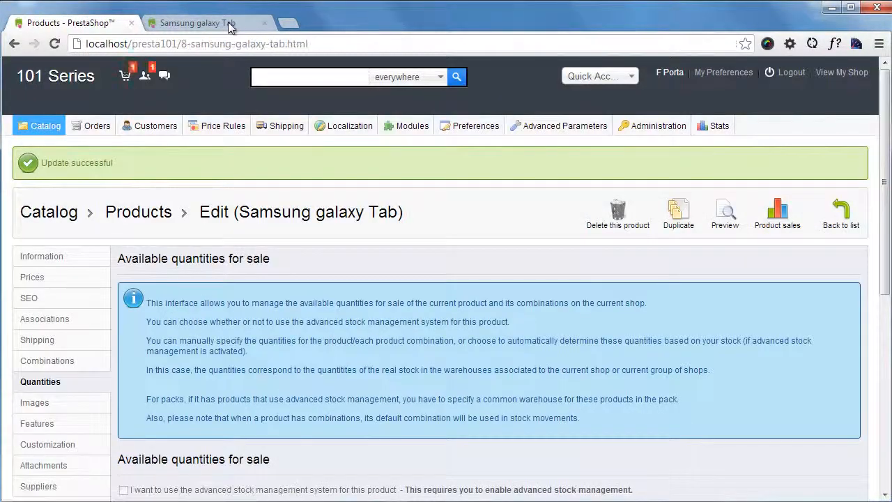
key("F5")
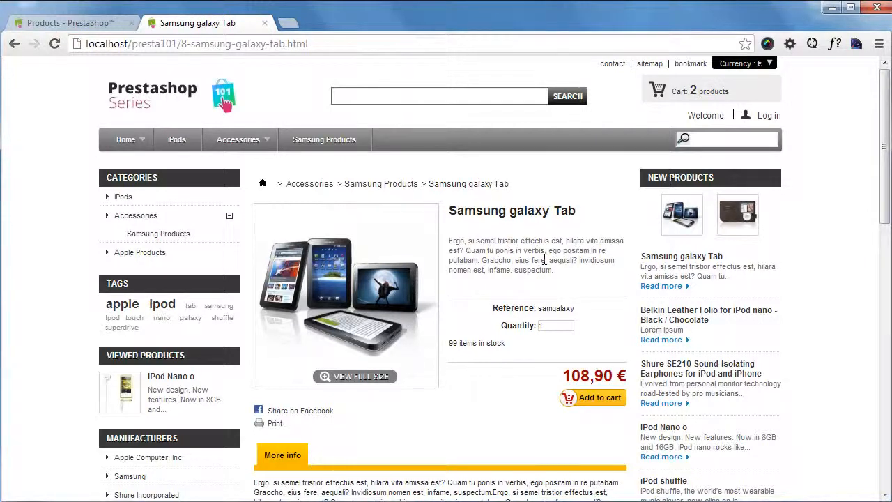
left_click(178, 140)
scroll(406, 307, "down", 2)
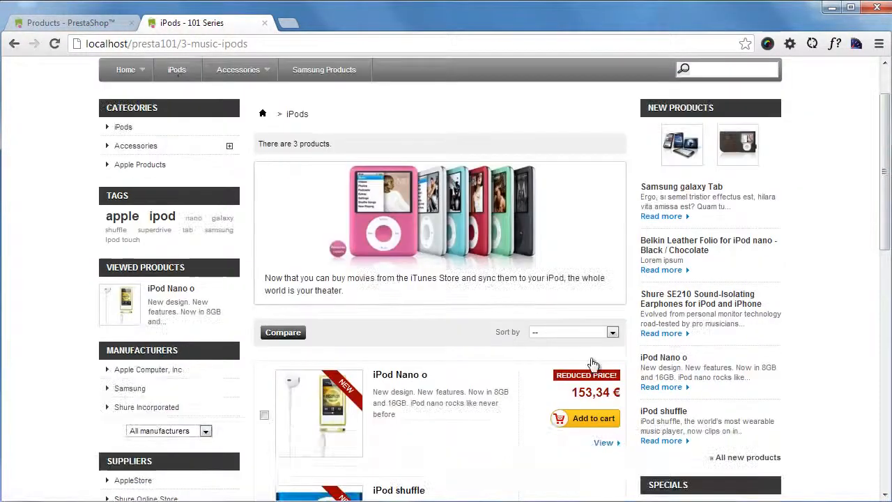
left_click(406, 307)
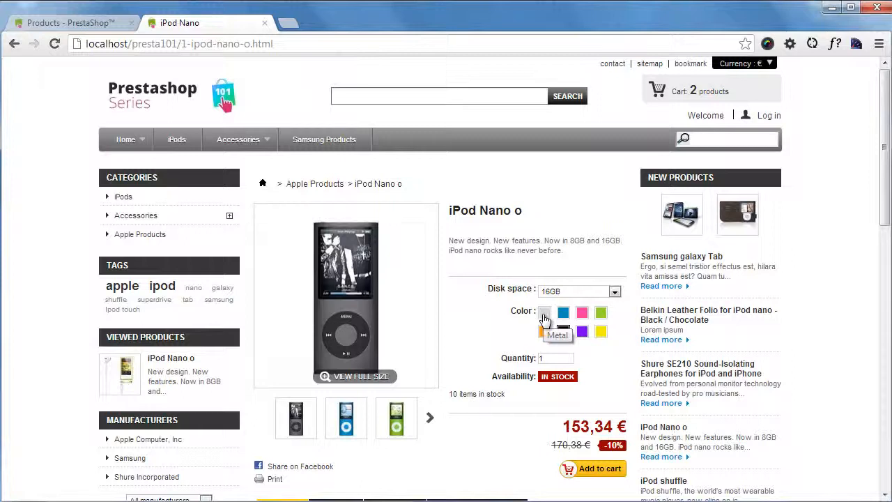
- Preview the iPod Nano o with 8GB disk space in the colors pink, blue and black on its store page
left_click(604, 293)
left_click(585, 313)
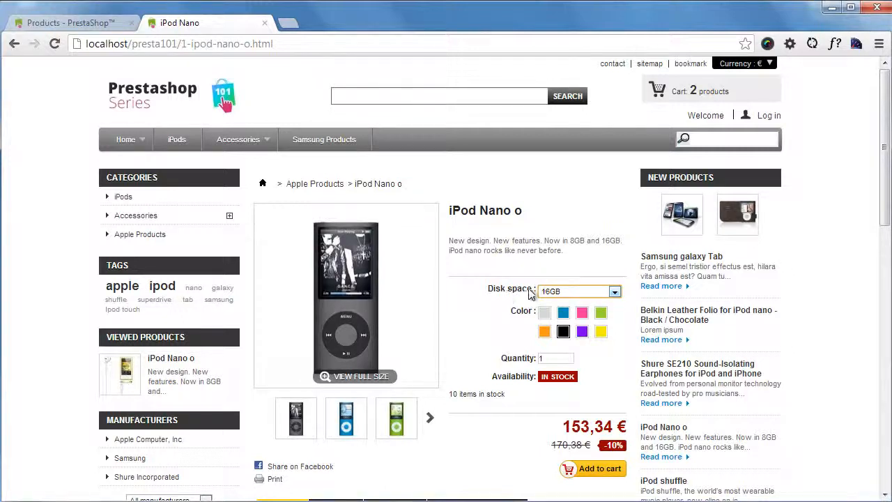
left_click(606, 295)
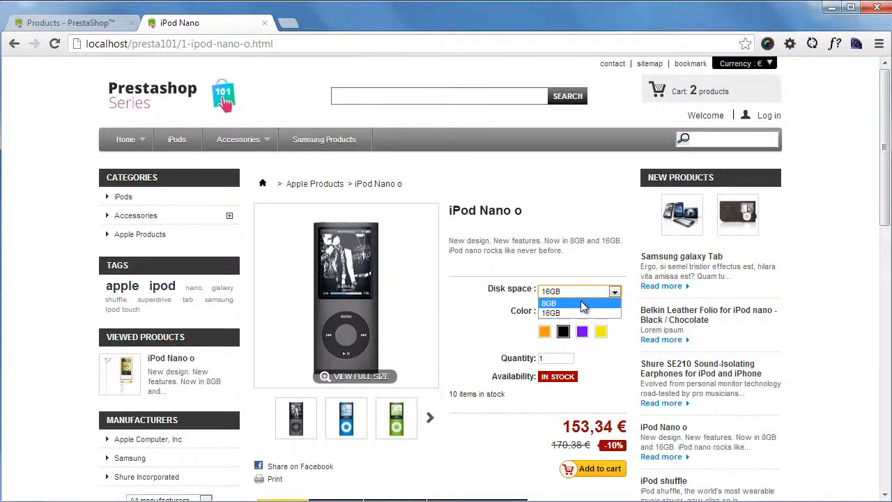
left_click(572, 303)
left_click(582, 313)
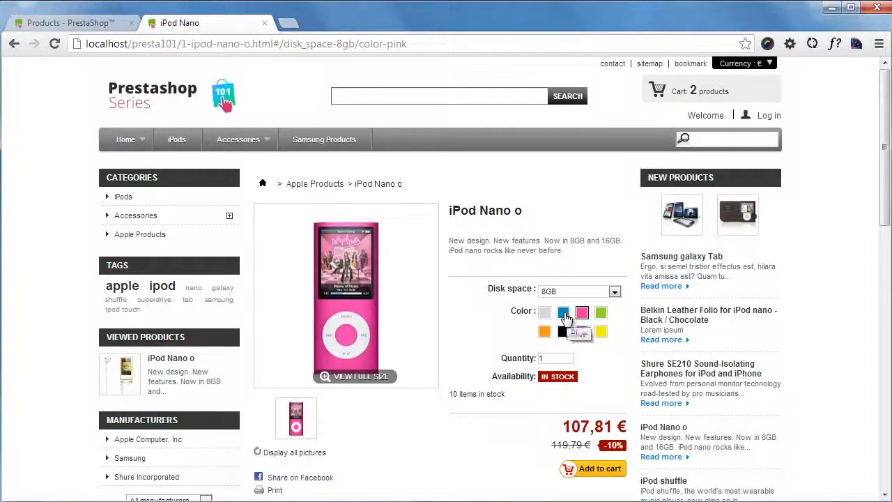
left_click(563, 313)
left_click(564, 332)
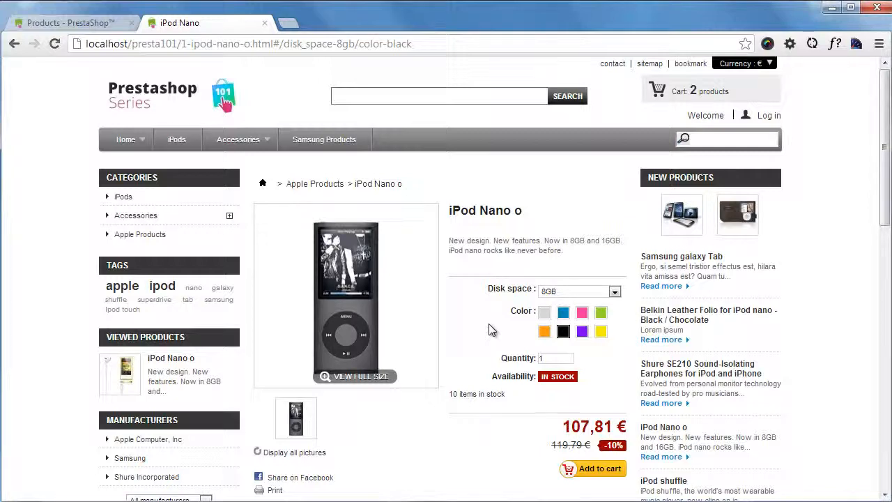
- Open the combinations list of the iPod Nano o product in the back office
left_click(117, 25)
mouse_move(59, 131)
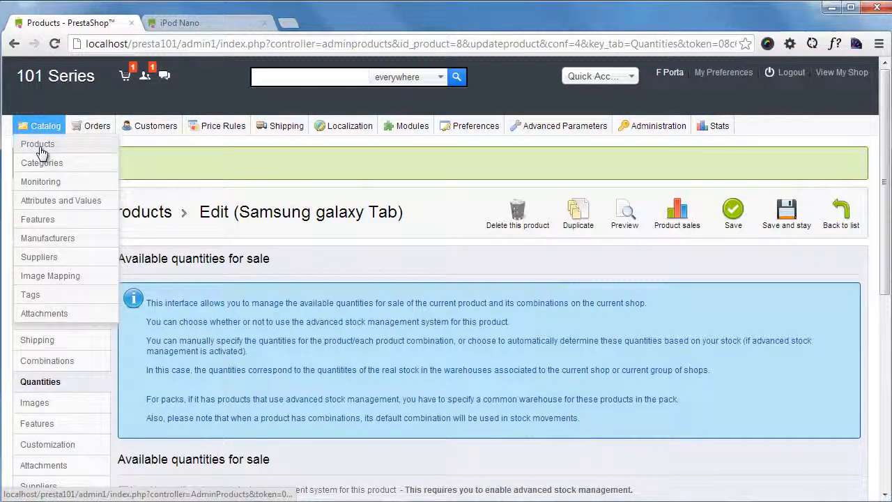
left_click(39, 149)
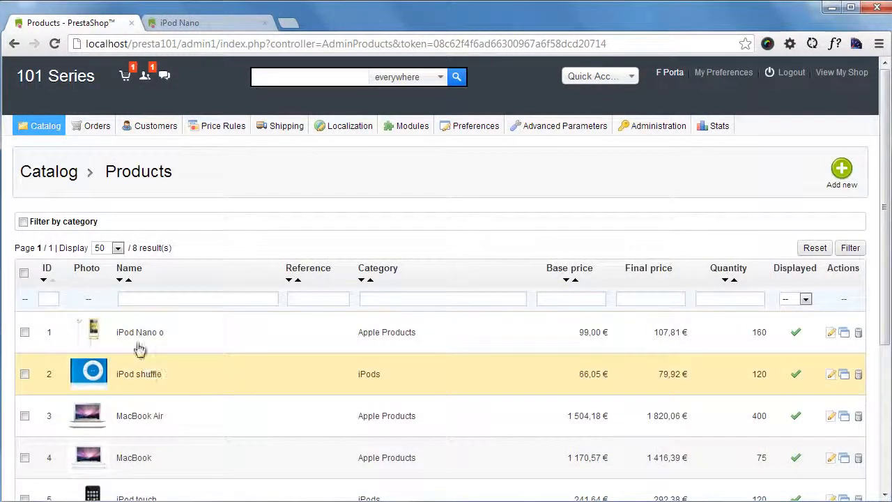
left_click(148, 334)
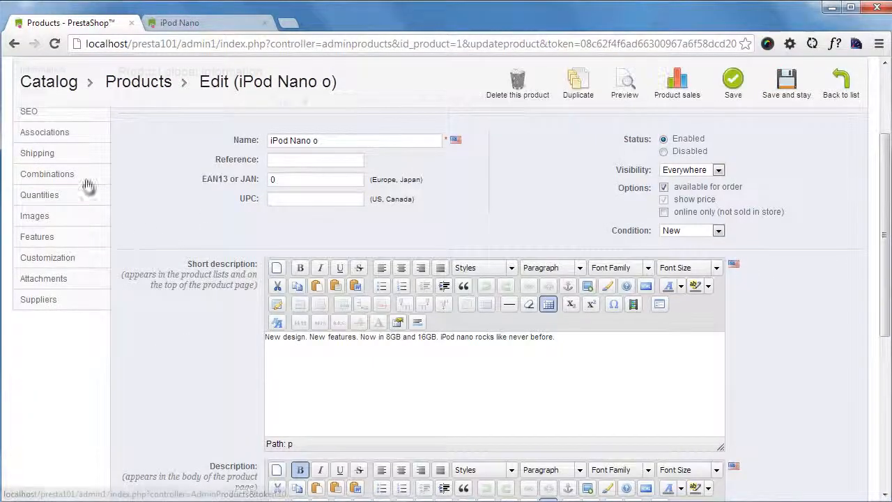
left_click(79, 176)
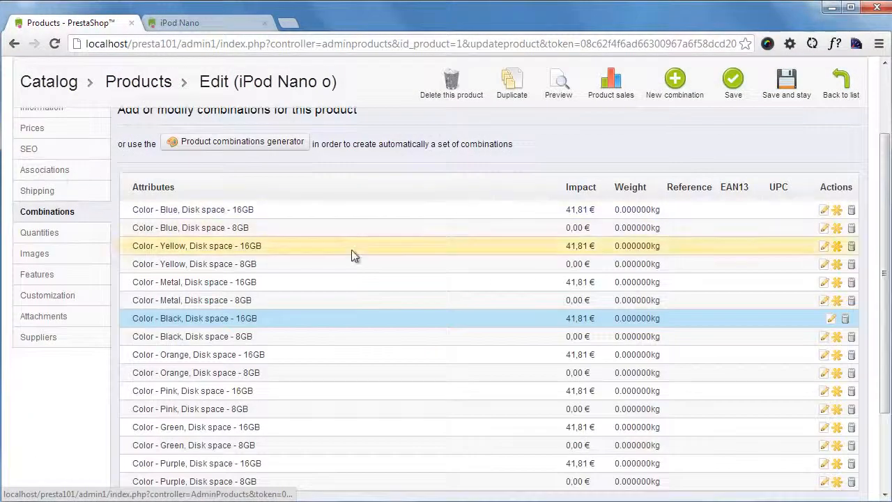
- Examine the color and disk space combinations of iPod Nano o and compare them with the options on its store page
scroll(314, 226, "down", 3)
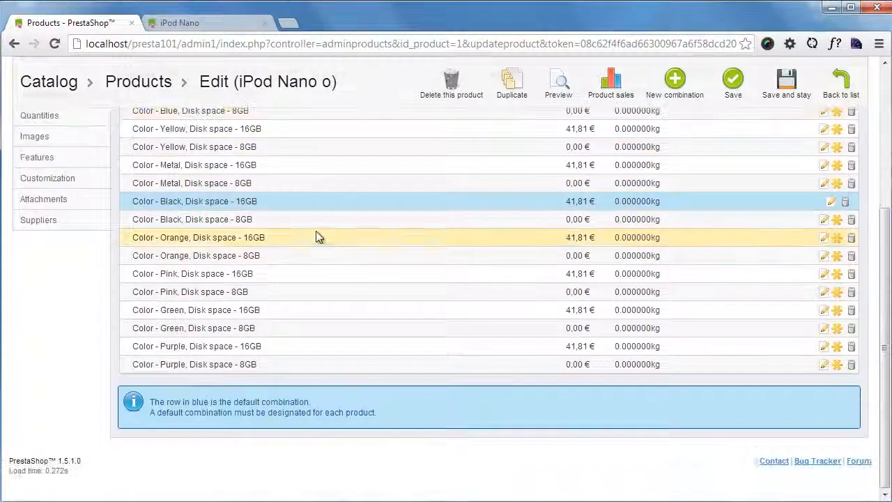
scroll(335, 299, "up", 3)
scroll(295, 303, "down", 3)
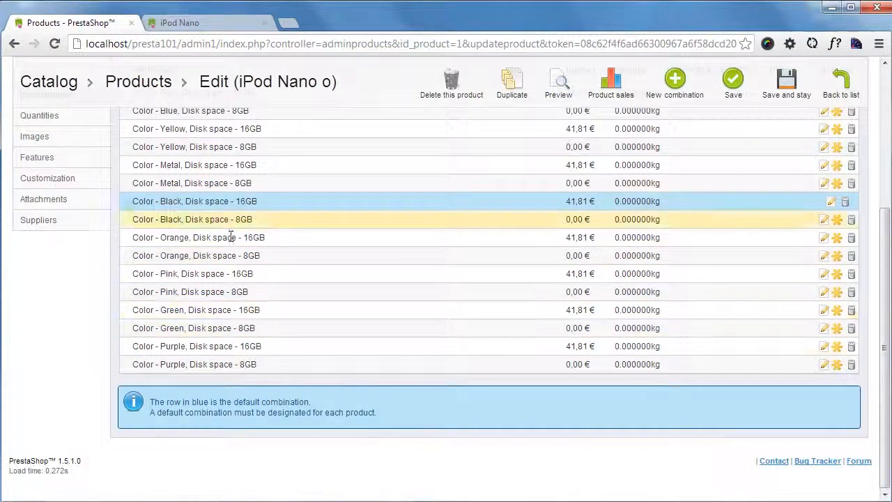
scroll(231, 237, "up", 2)
left_click(233, 29)
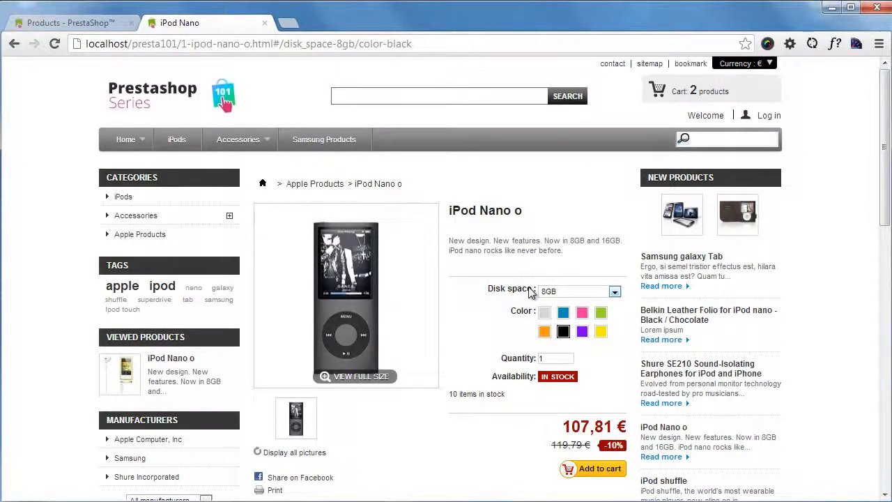
left_click(56, 26)
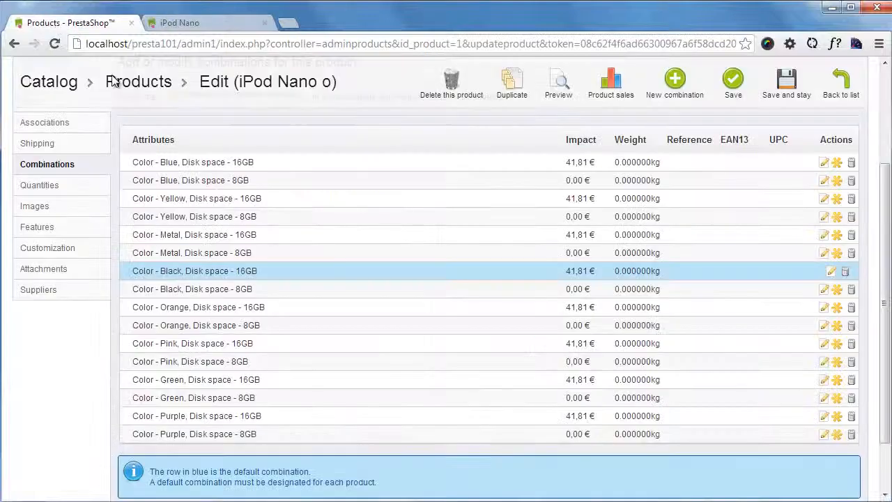
scroll(470, 379, "up", 2)
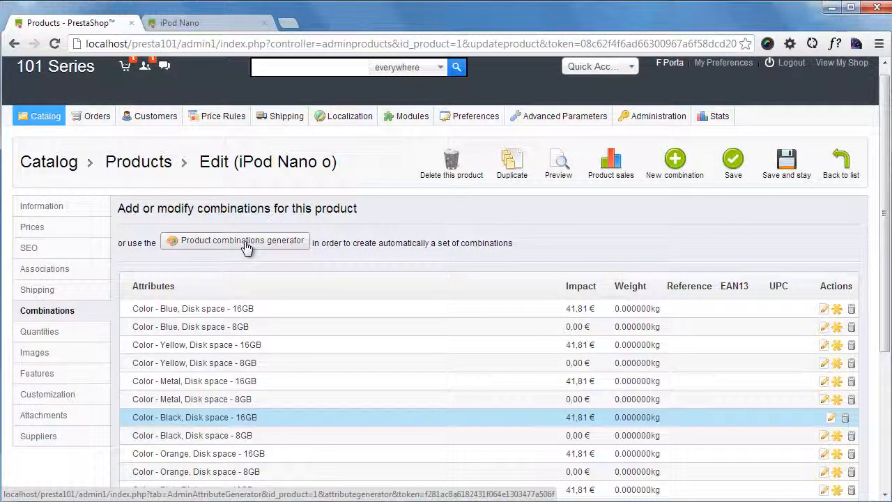
scroll(314, 309, "down", 3)
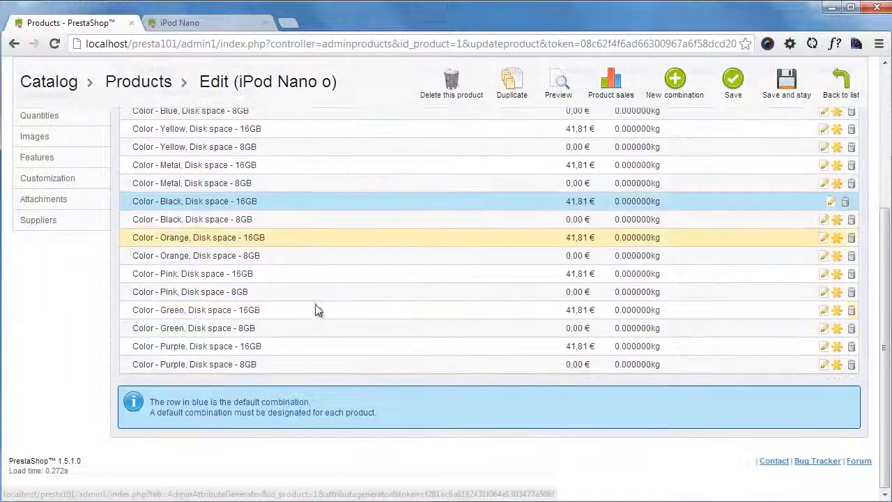
scroll(300, 324, "up", 3)
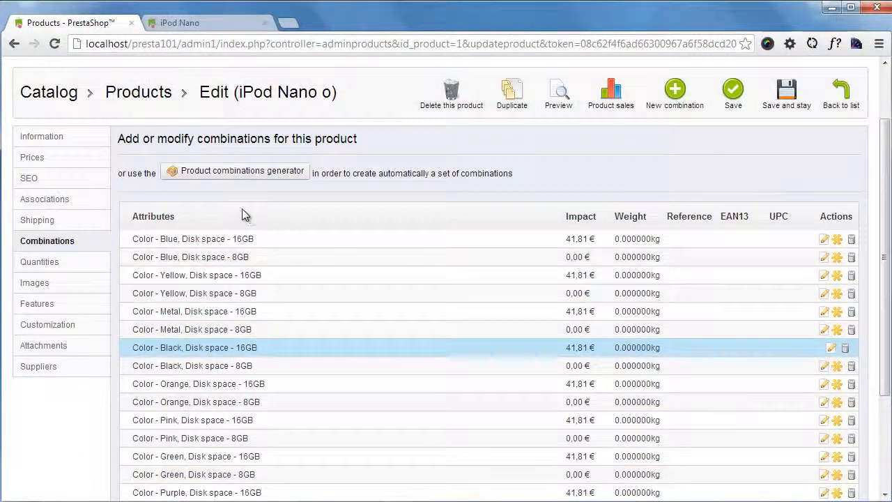
- Open the combinations generator for iPod Nano o, accepting the loss of unsaved modifications, and examine its attributes, price impacts and default quantity settings
left_click(254, 173)
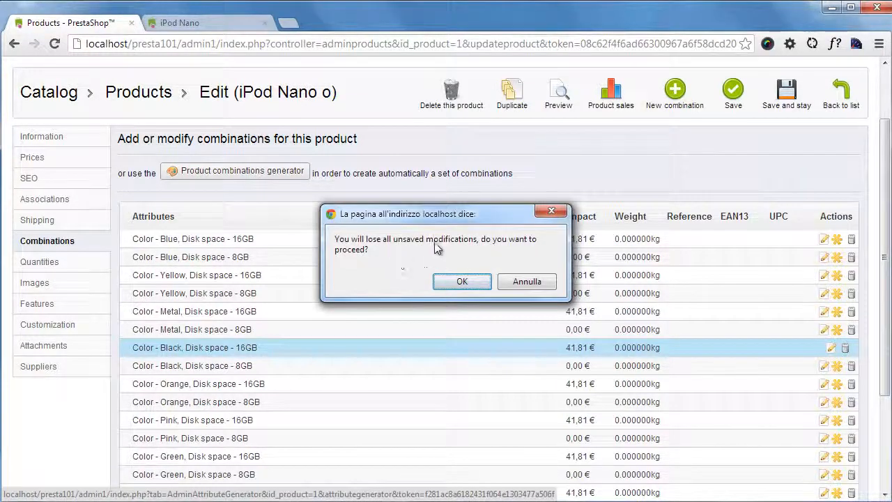
left_click(465, 281)
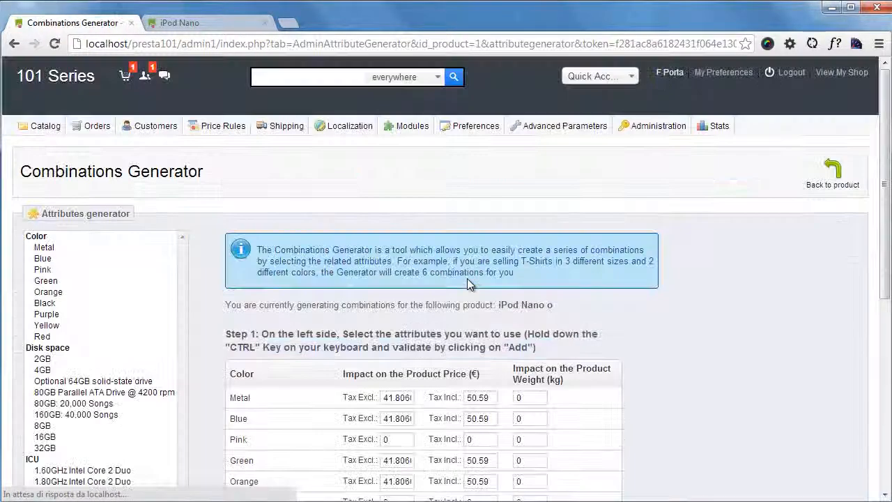
scroll(377, 248, "down", 5)
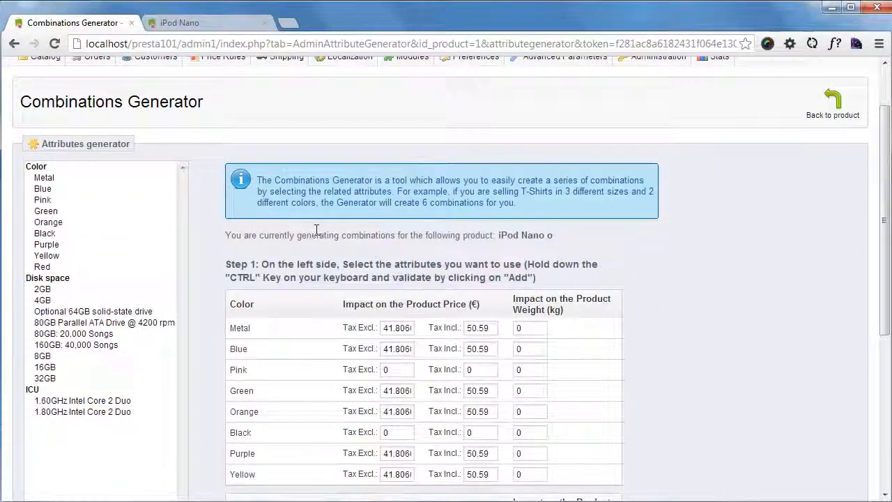
scroll(374, 271, "up", 4)
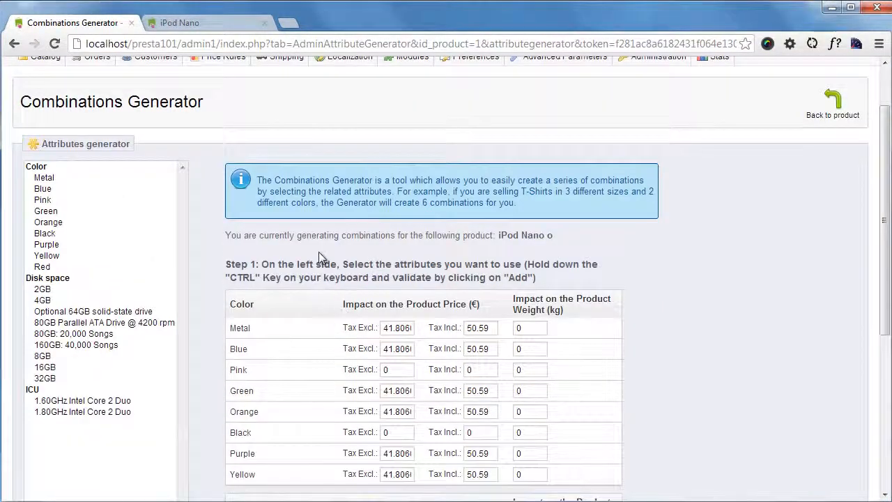
scroll(323, 253, "down", 2)
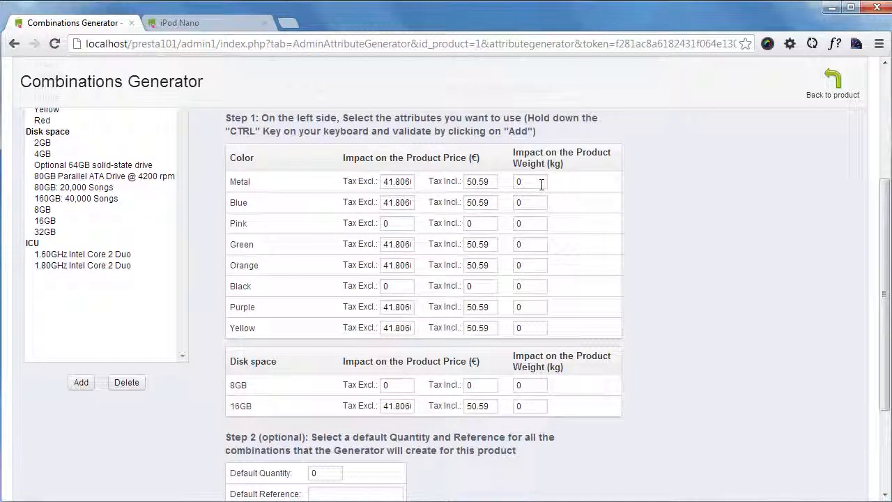
scroll(425, 239, "down", 1)
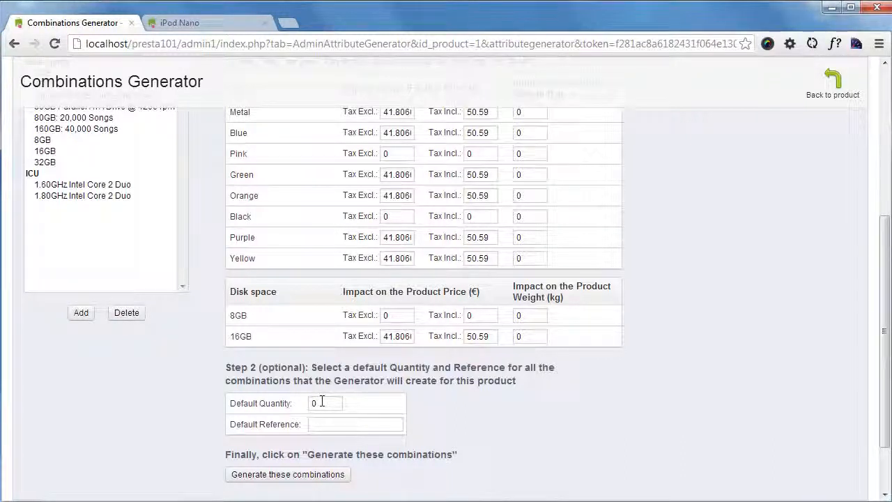
scroll(374, 424, "up", 3)
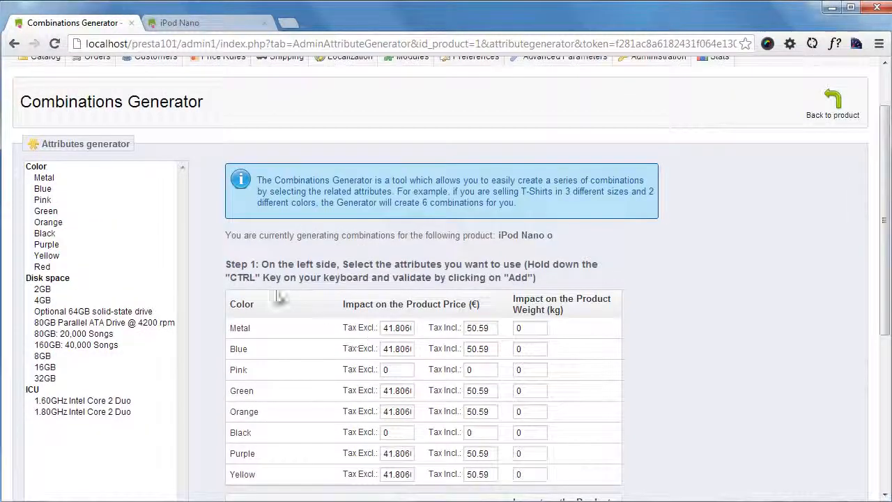
scroll(342, 380, "down", 3)
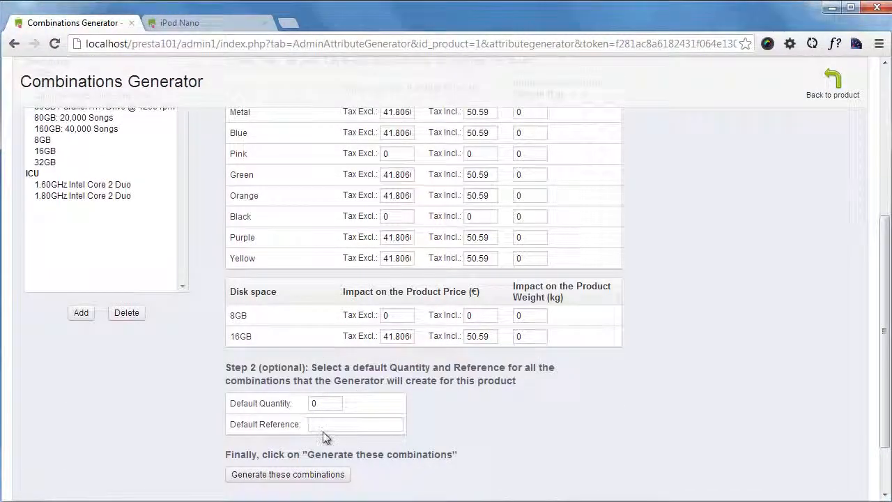
- Remove all color and disk space attributes currently set in the combinations generator for iPod Nano o
scroll(339, 424, "up", 5)
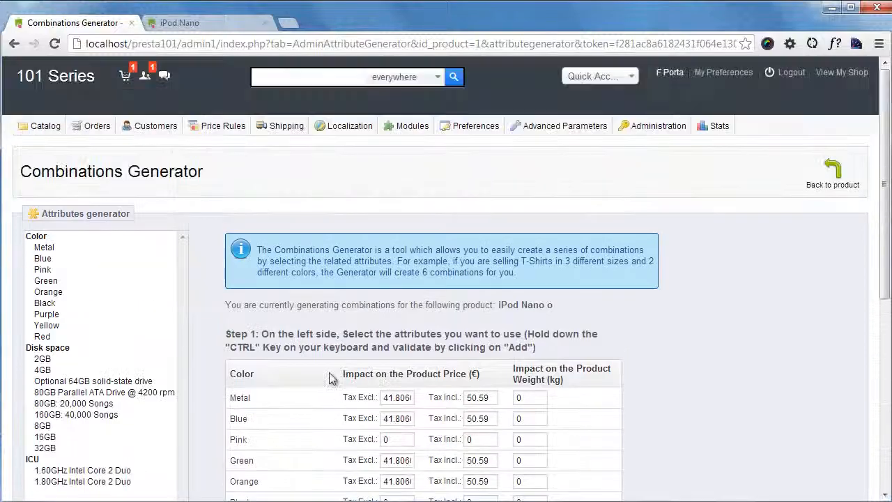
scroll(299, 339, "down", 4)
scroll(114, 245, "up", 4)
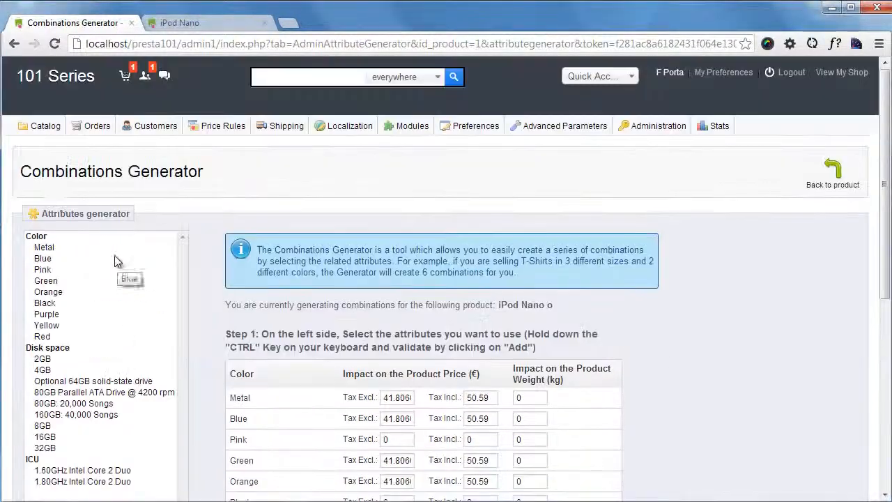
left_click(49, 241)
scroll(85, 278, "down", 2)
key("ctrl+a")
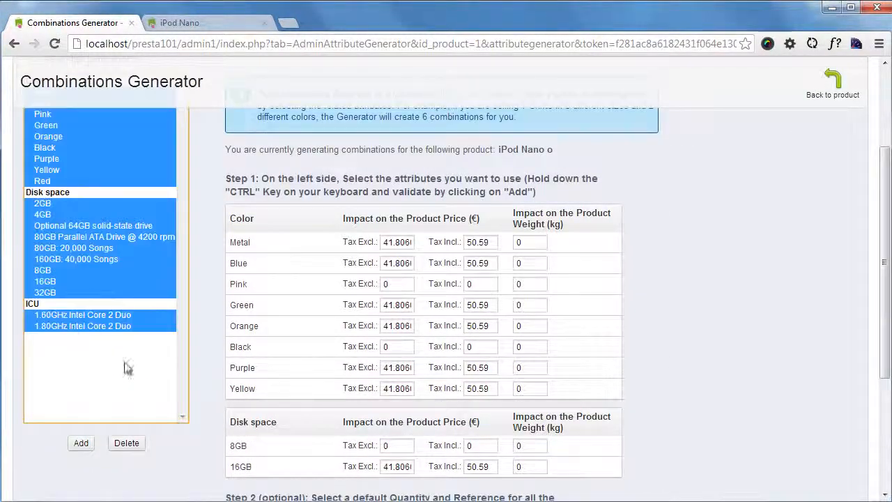
left_click(131, 441)
scroll(367, 307, "up", 2)
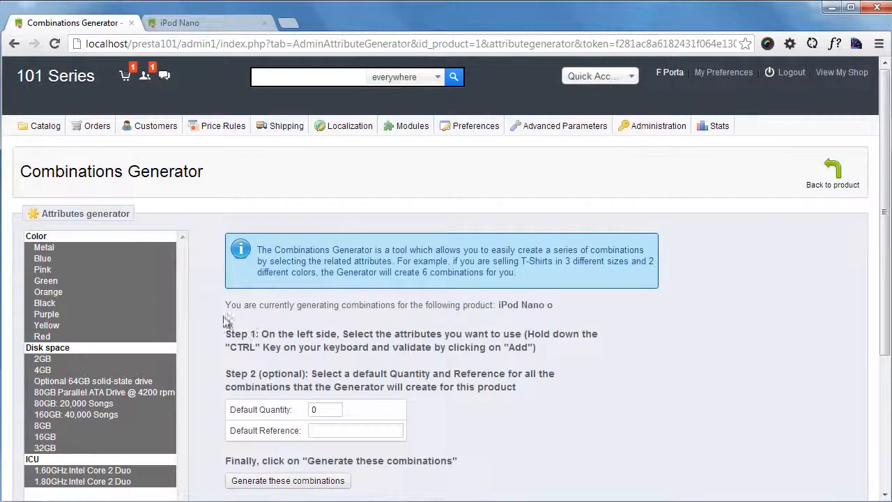
- Select every color from Metal to Red in the generator's attribute list
left_click(88, 259)
scroll(88, 262, "down", 1)
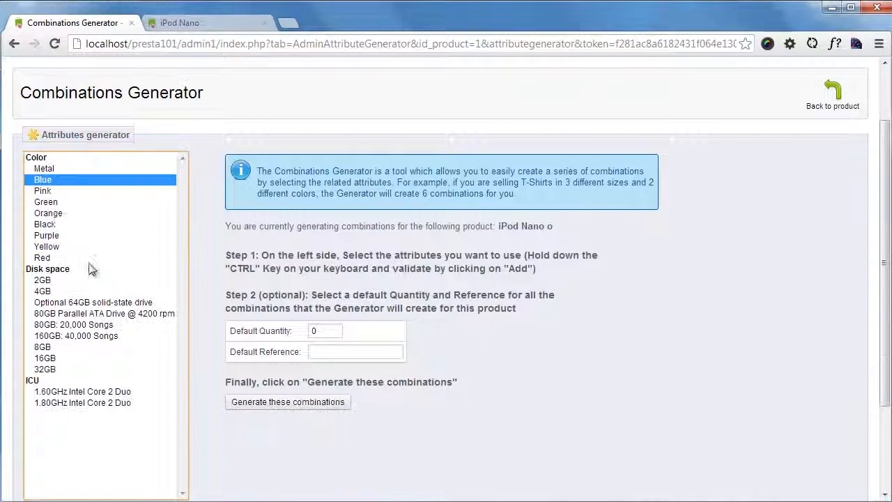
left_click(54, 224, "ctrl")
left_click(53, 211, "ctrl")
left_click(56, 247, "ctrl")
left_click(60, 235)
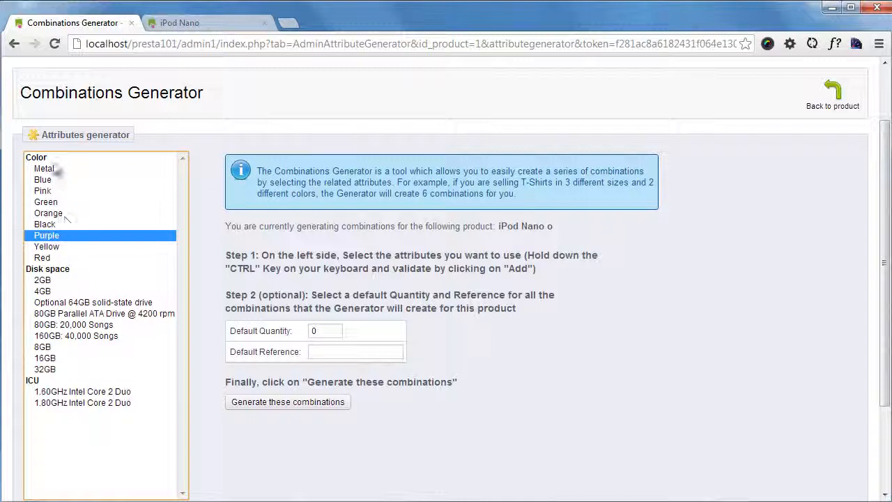
left_click(55, 170)
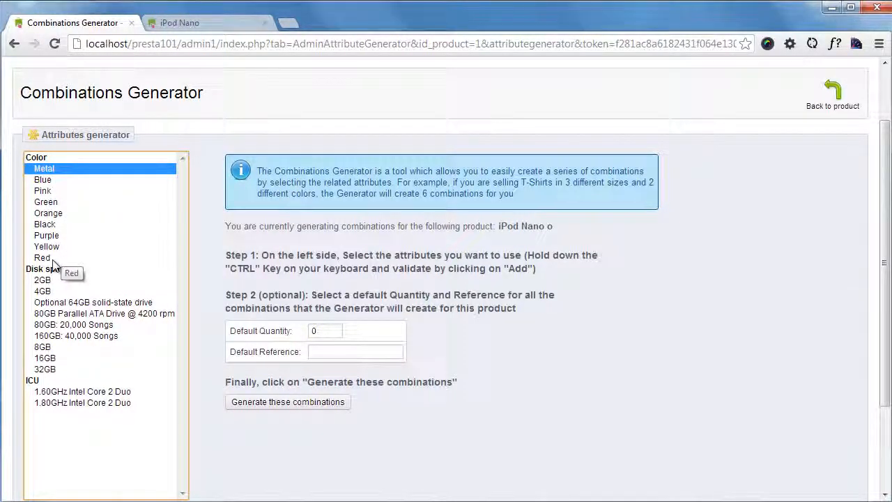
left_click(53, 258, "shift")
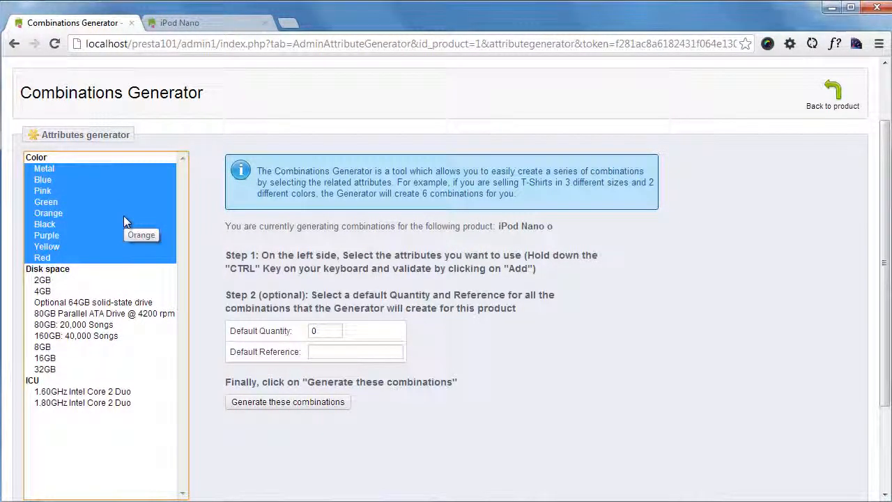
- Extend the selection with the 8GB, 16GB and 32GB disk spaces and add the selected attributes to the generator
left_click(56, 349, "ctrl")
left_click(56, 359, "ctrl")
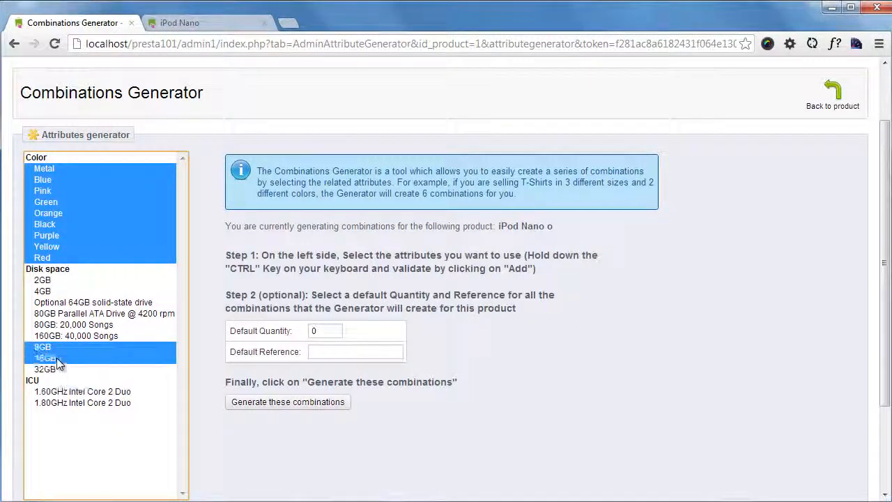
left_click(57, 368, "ctrl")
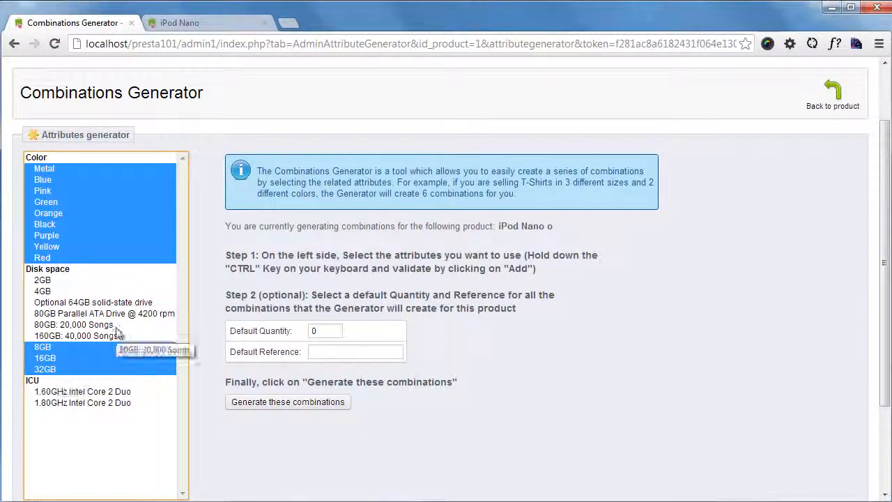
scroll(117, 335, "down", 2)
left_click(81, 444)
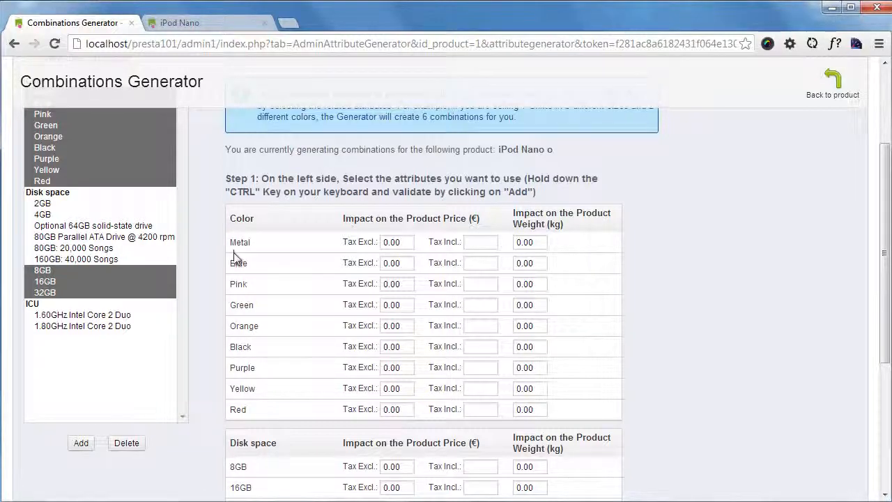
- Set the tax-excluded price impact to 20 for both the Metal and Blue colors
scroll(279, 282, "up", 1)
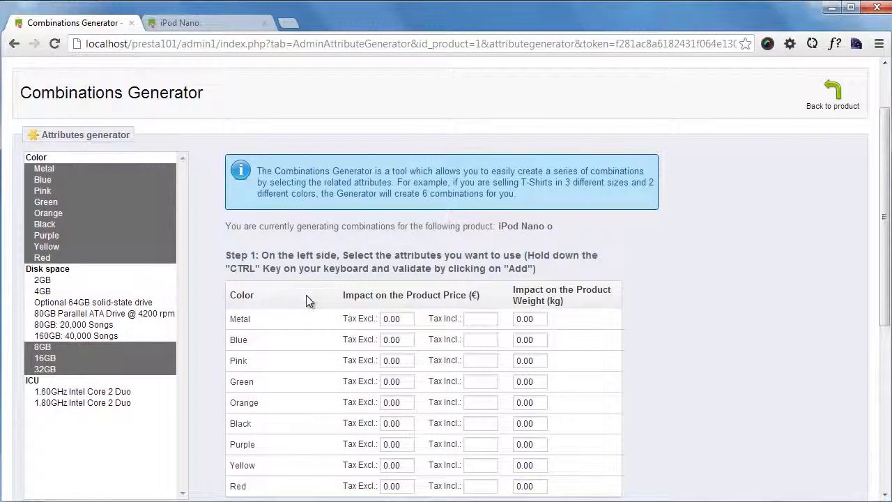
scroll(310, 302, "down", 1)
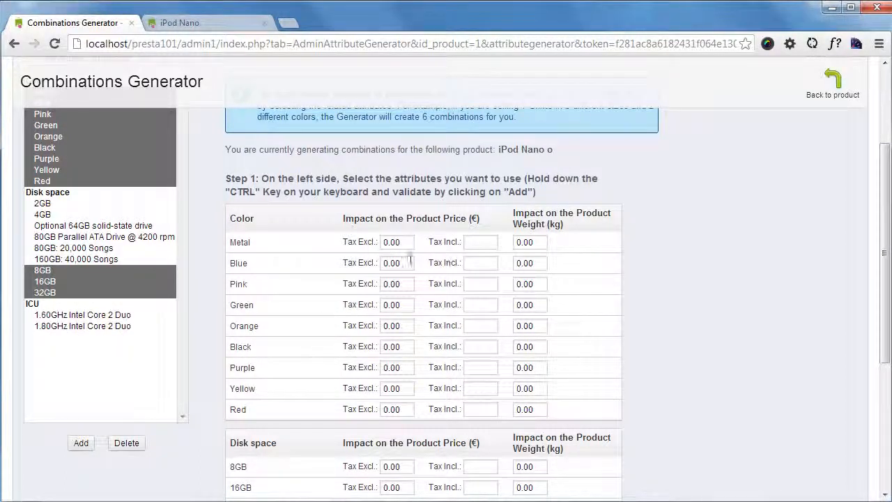
double_click(399, 241)
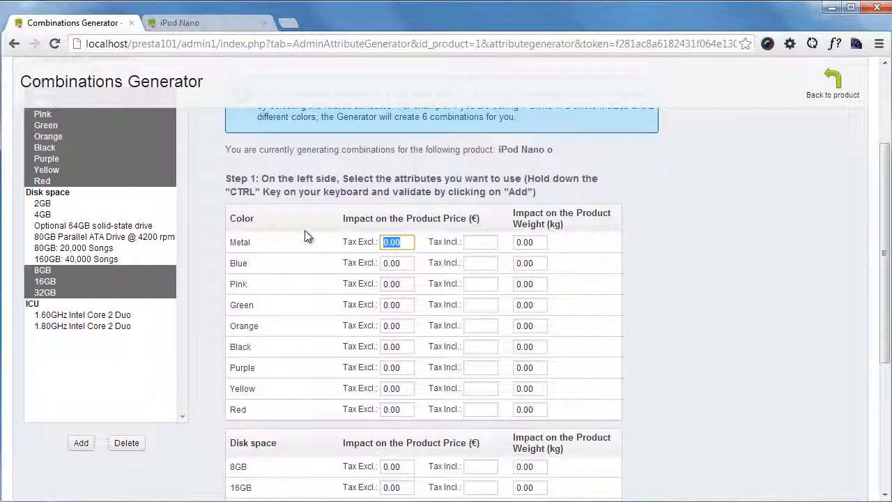
type("20")
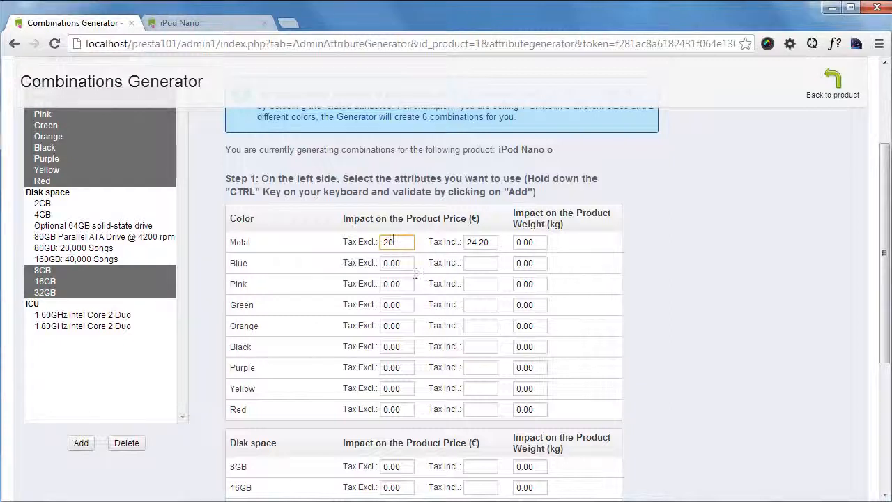
left_click_drag(412, 264, 175, 262)
type("20")
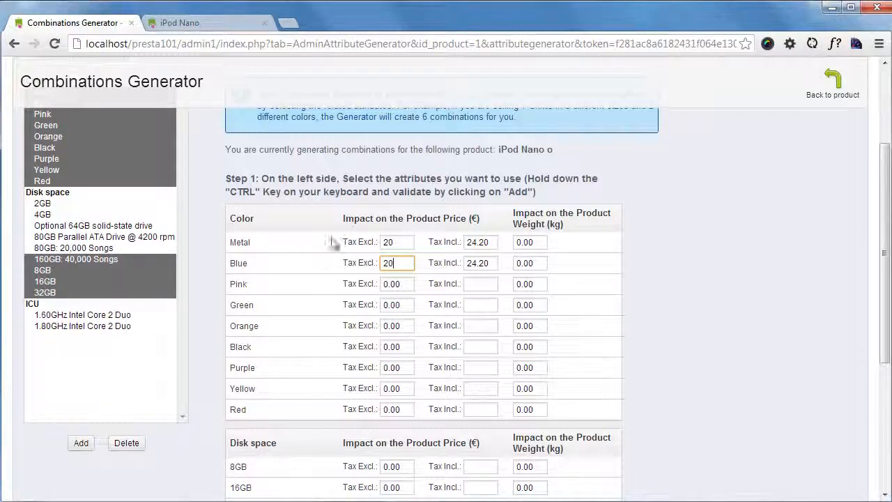
- Set the tax-excluded price impact to 20 for the 16GB disk space and 30 for 32GB
scroll(362, 268, "down", 2)
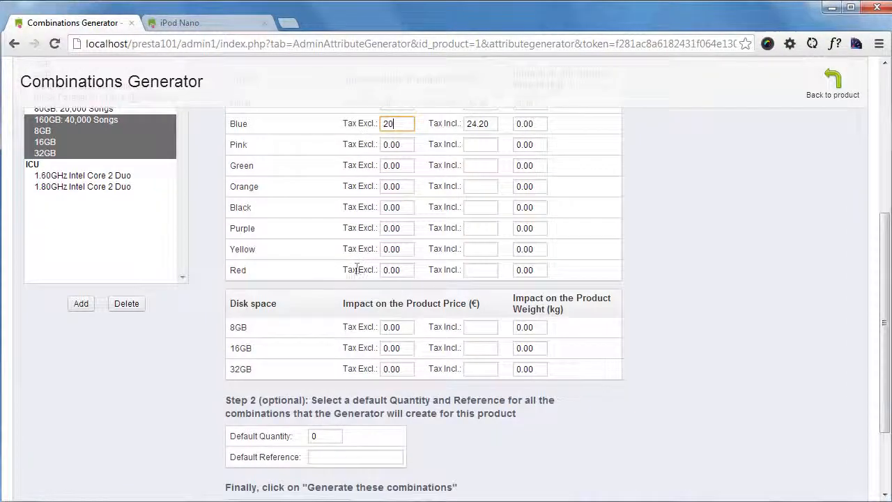
left_click(237, 327)
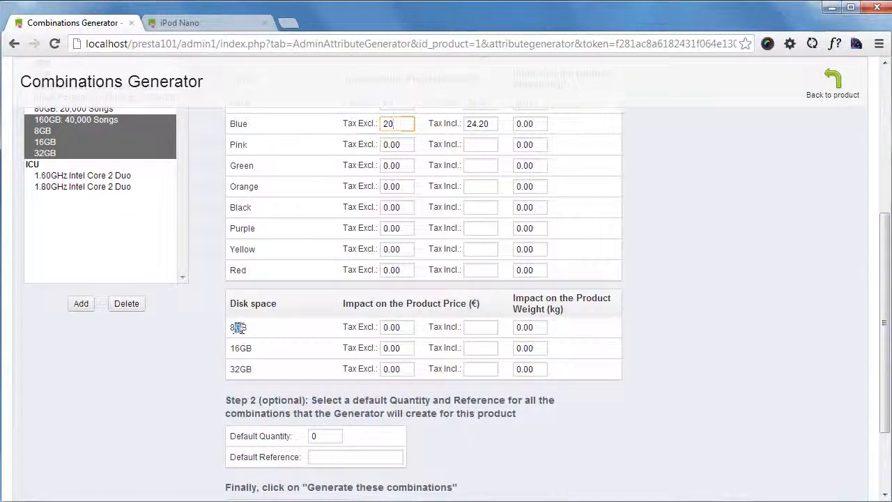
left_click(403, 349)
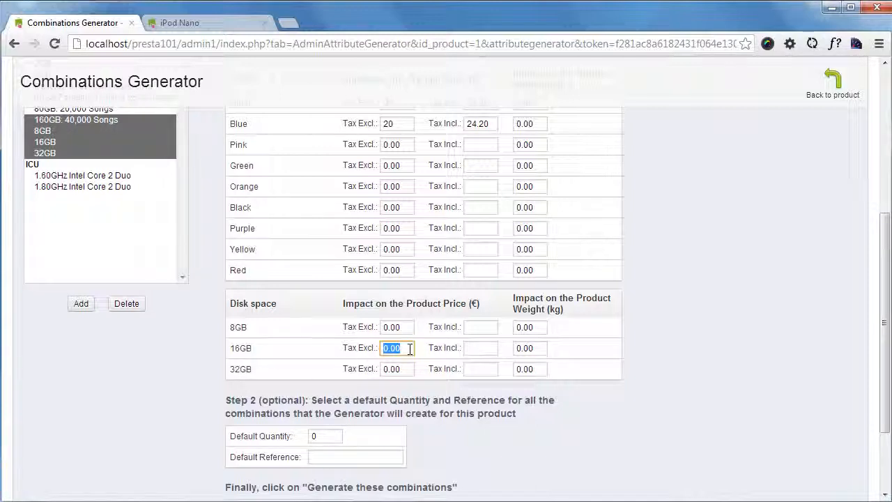
type("20")
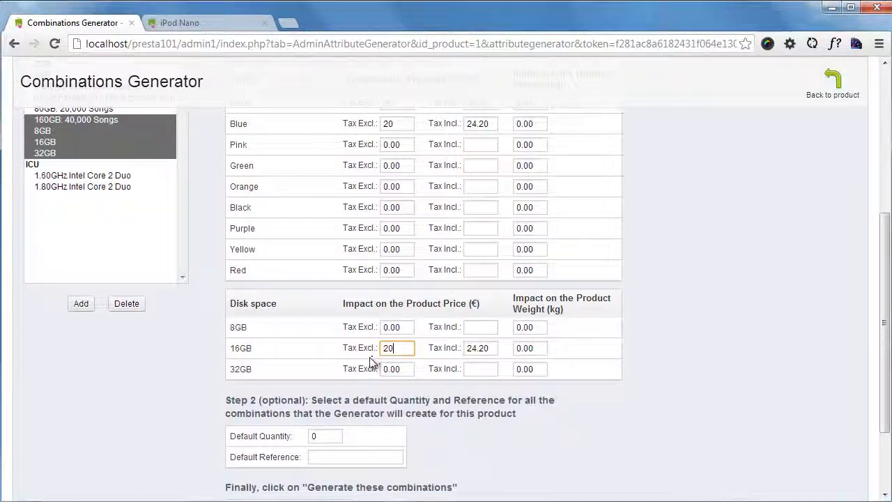
left_click(392, 369)
type("30")
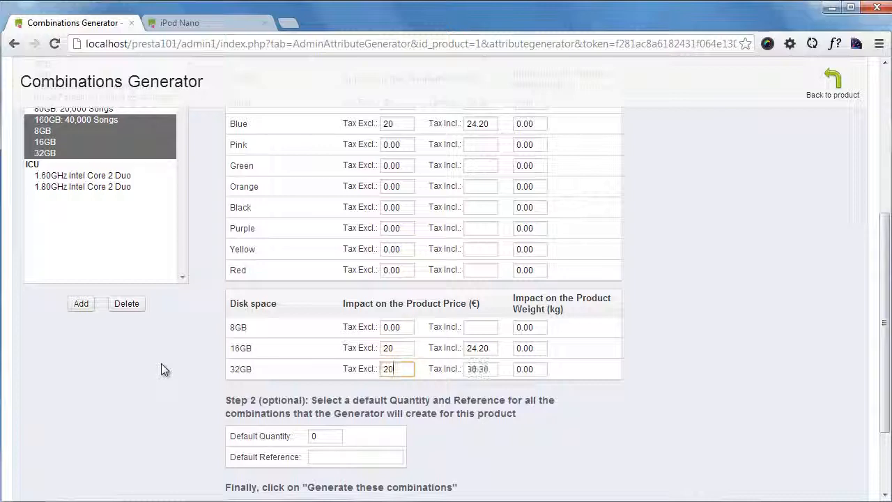
- Review the price and weight impacts and set the default quantity for the combinations to 10
scroll(697, 383, "up", 3)
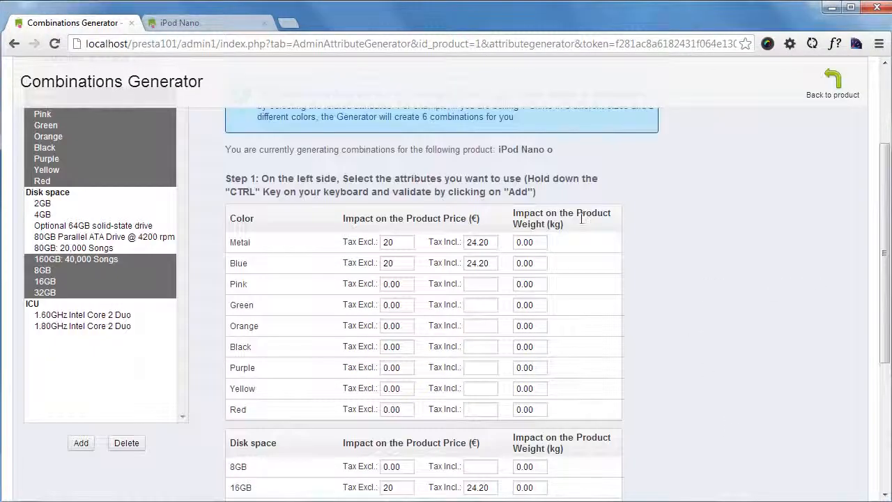
scroll(667, 336, "down", 1)
scroll(668, 336, "down", 1)
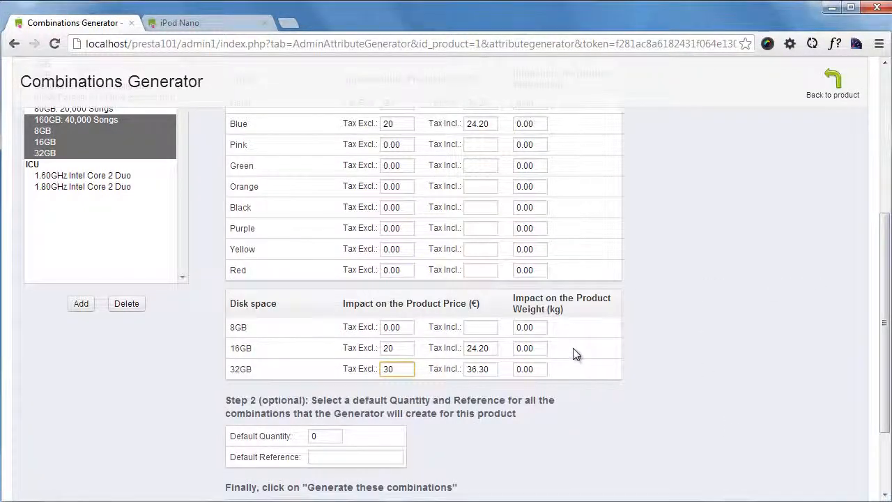
scroll(573, 348, "down", 1)
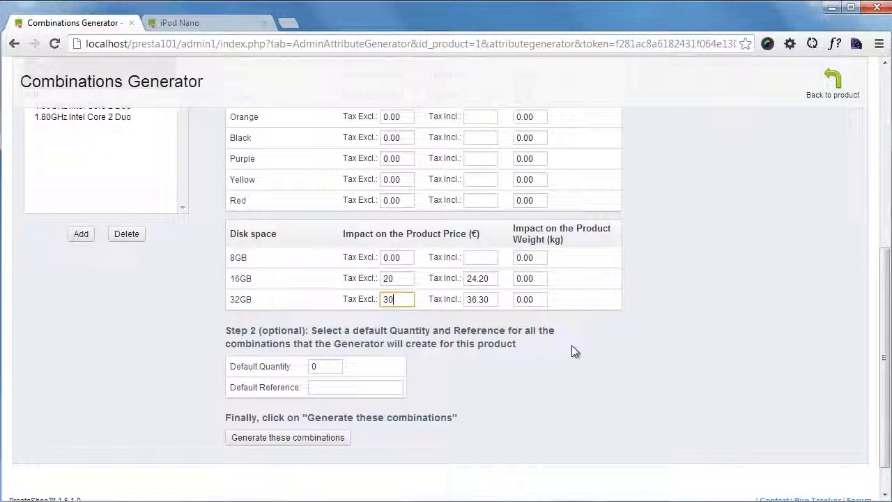
left_click(333, 366)
type("10")
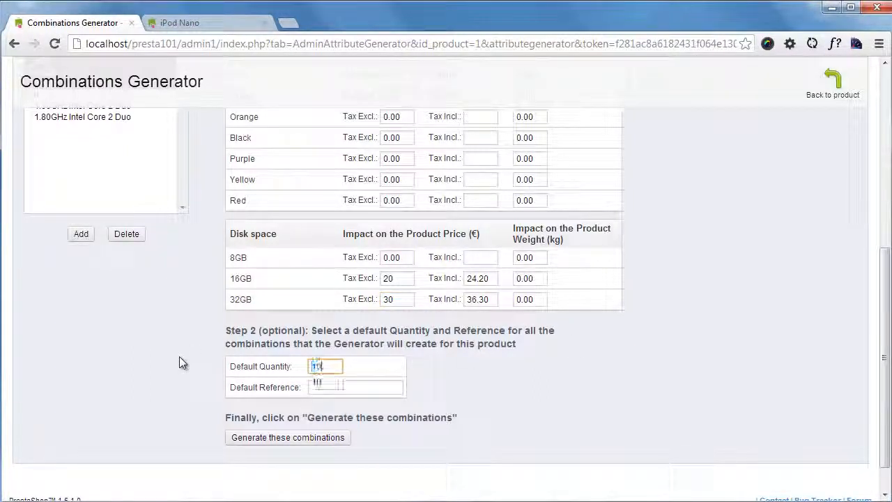
left_click(402, 368)
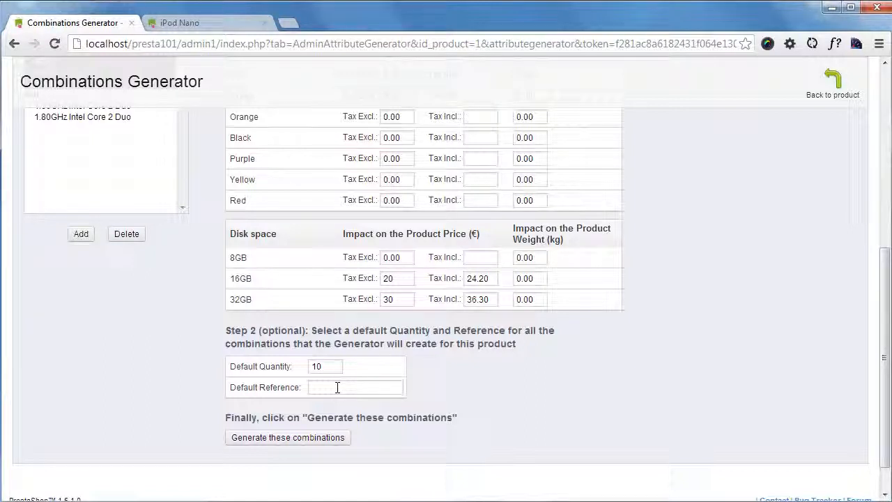
- Enter myipodo as the default reference and generate the combinations for iPod Nano o
left_click(338, 388)
type("my")
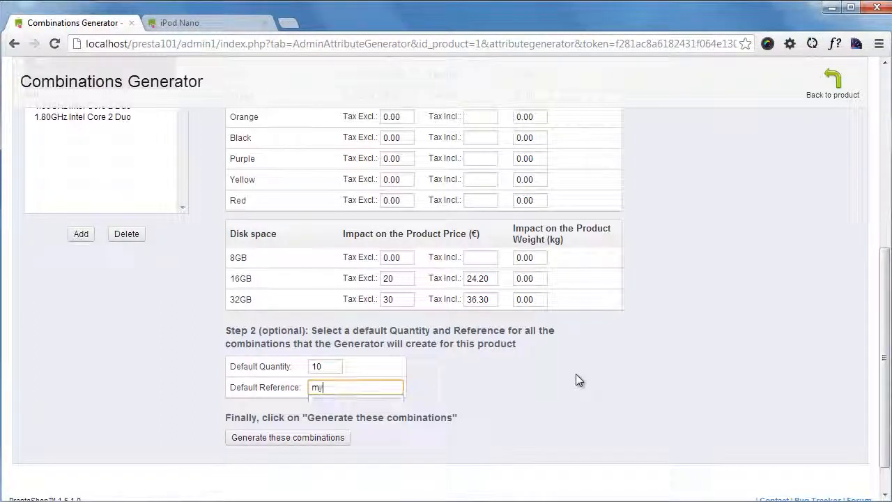
type("iPo")
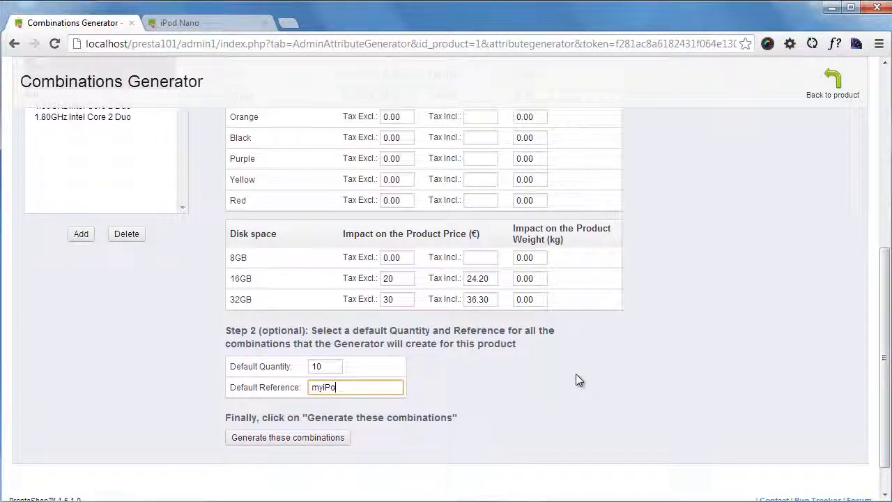
type("po")
type("d")
type("do")
left_click(311, 438)
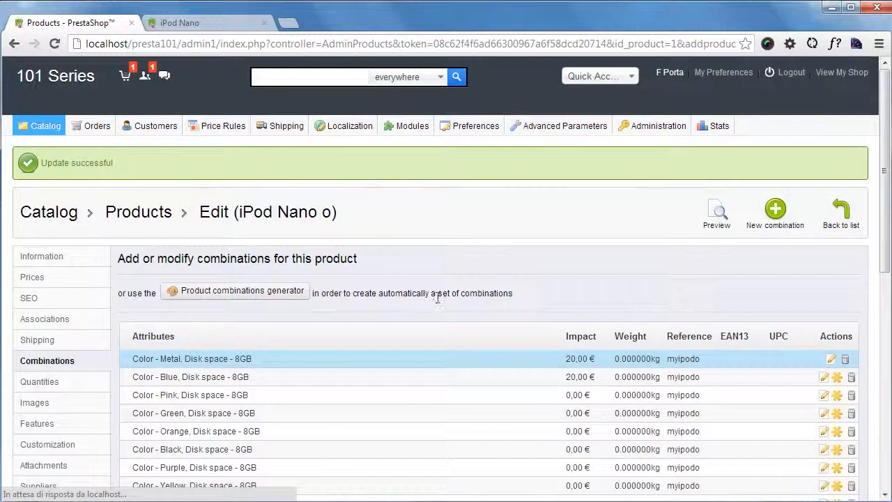
- Examine the generated combinations with their price impacts and references, and check the iPod Nano o store page
scroll(509, 286, "down", 5)
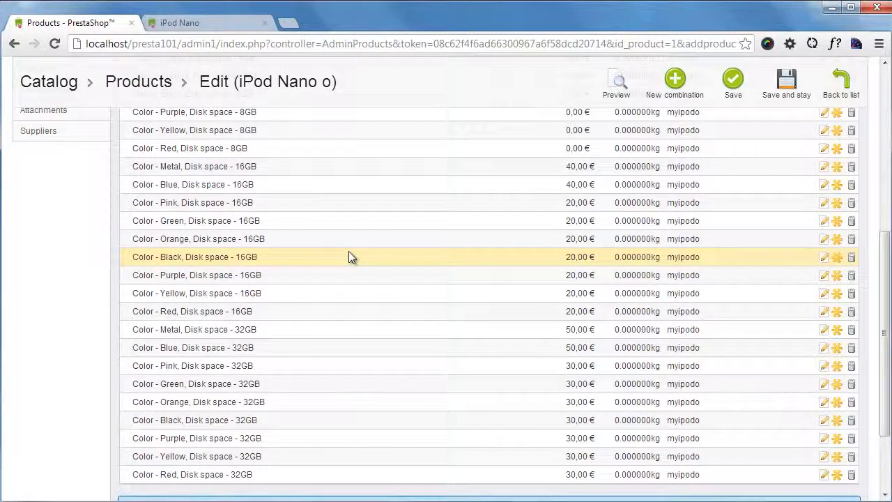
scroll(345, 255, "down", 2)
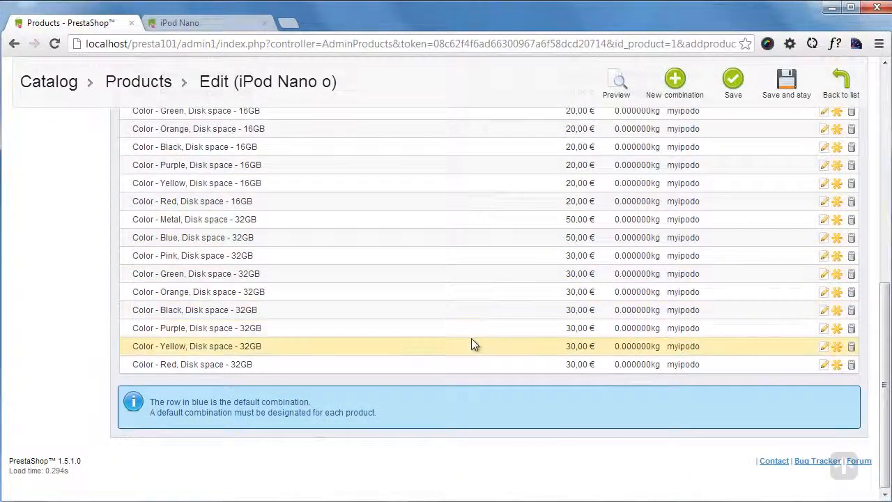
scroll(472, 339, "up", 10)
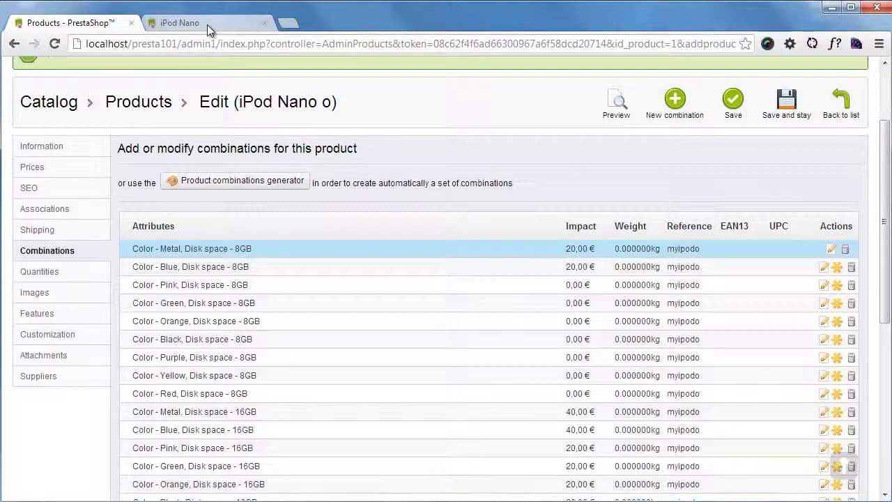
scroll(312, 239, "down", 4)
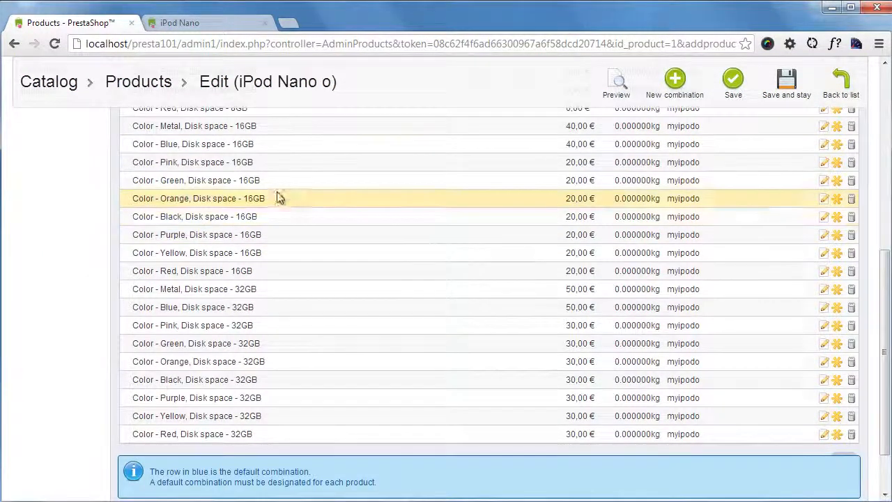
left_click(219, 27)
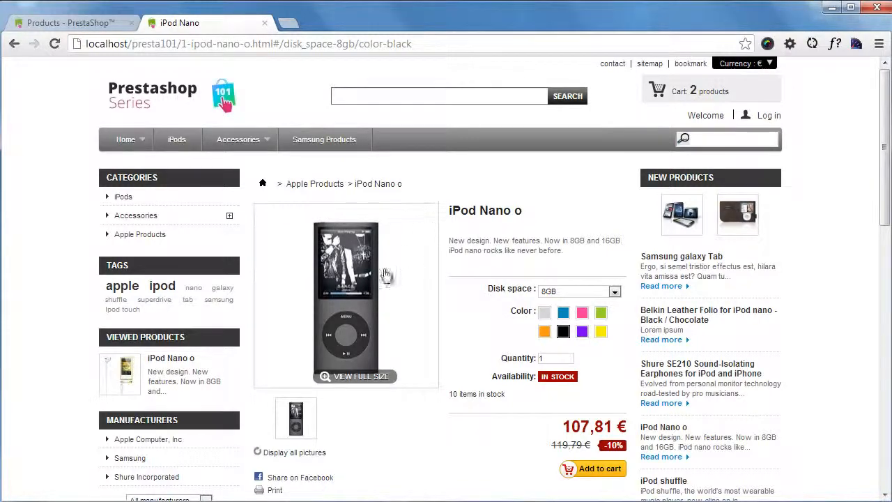
left_click(75, 25)
scroll(418, 346, "up", 4)
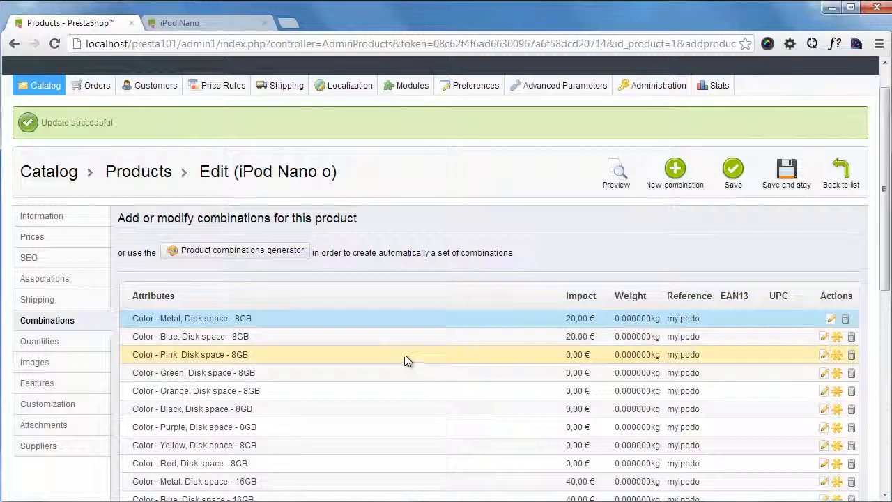
- Reload the iPod Nano o store page and look through its disk space options
scroll(409, 360, "down", 4)
left_click(202, 23)
scroll(736, 321, "down", 2)
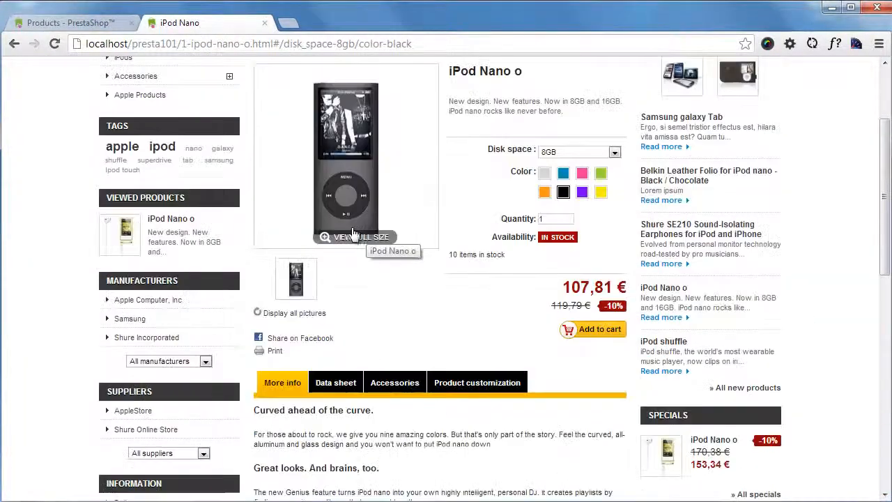
left_click(170, 222)
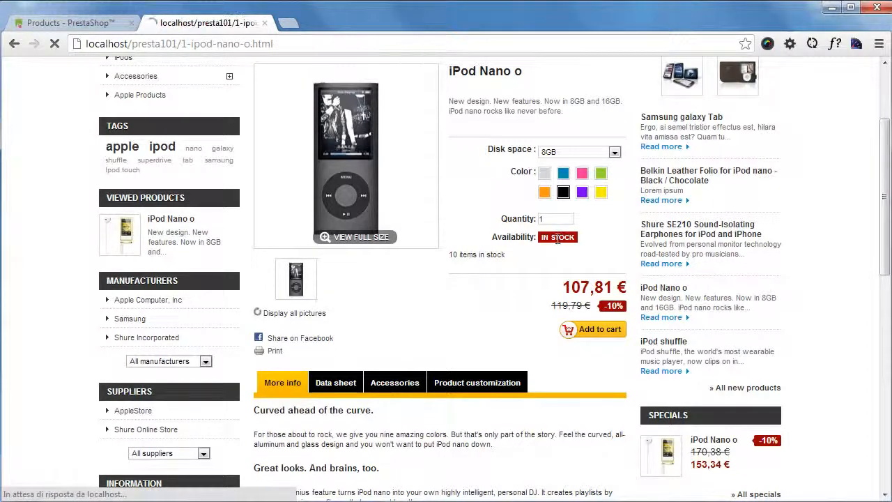
left_click(614, 292)
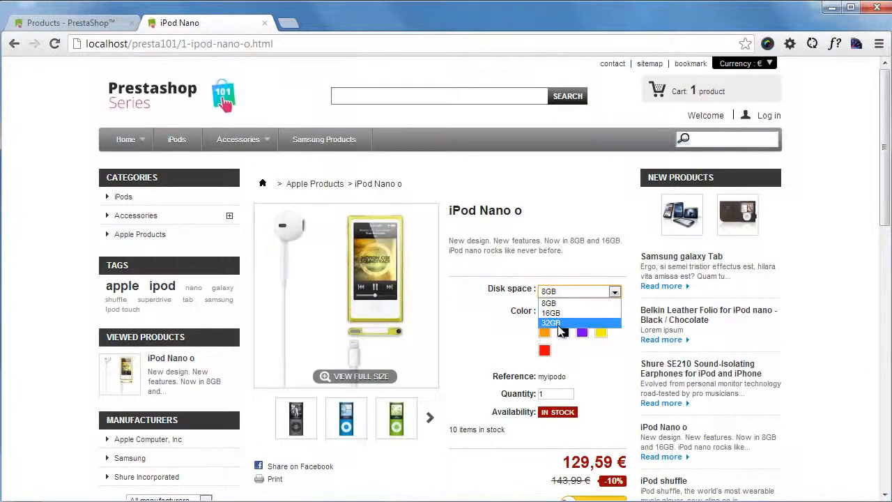
left_click(510, 320)
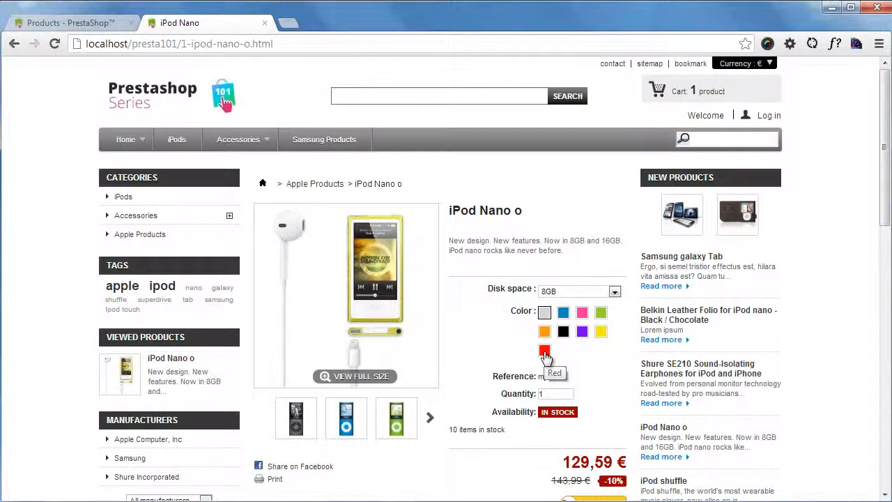
- Switch the store page's disk space to 16GB, 32GB and back to 8GB to compare the prices
left_click(613, 293)
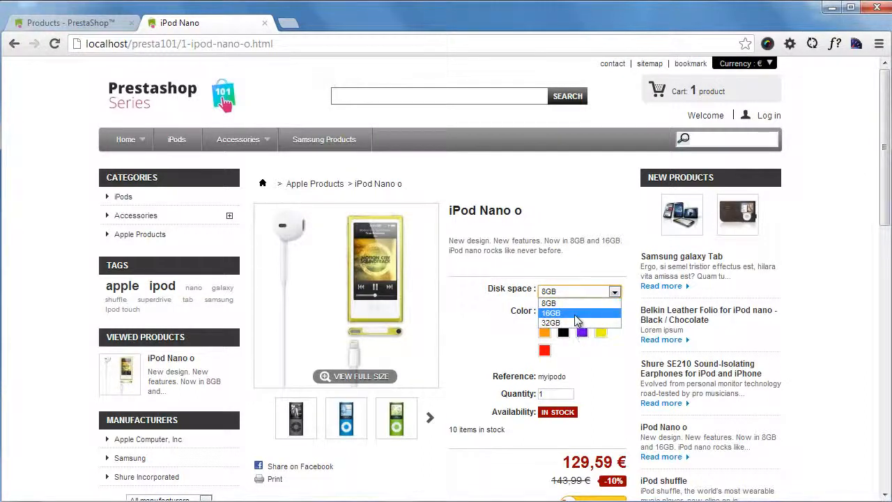
left_click(577, 320)
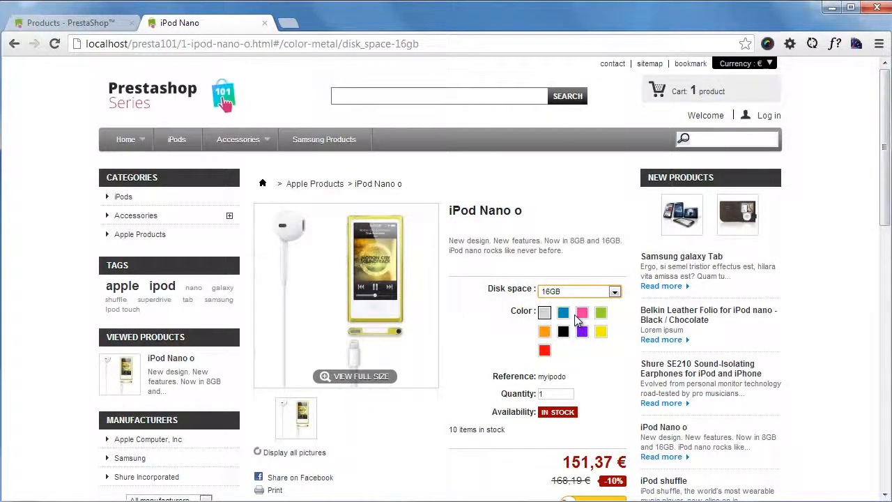
left_click(612, 292)
left_click(574, 329)
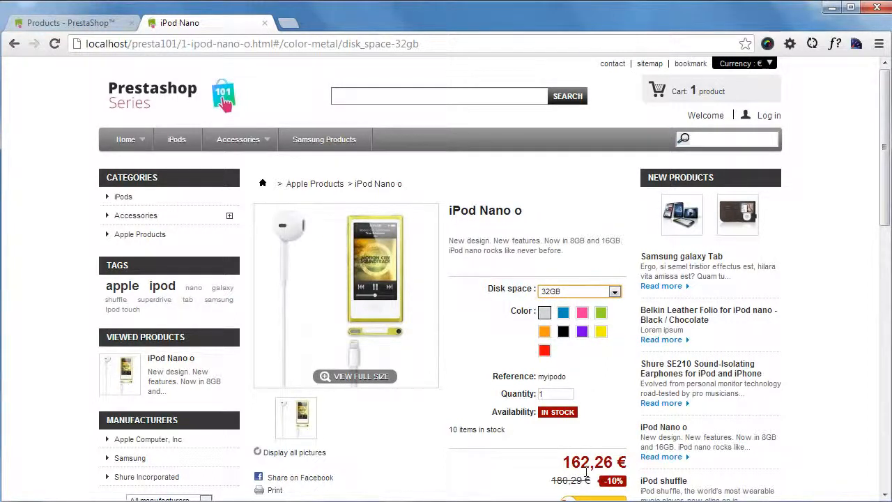
left_click(584, 292)
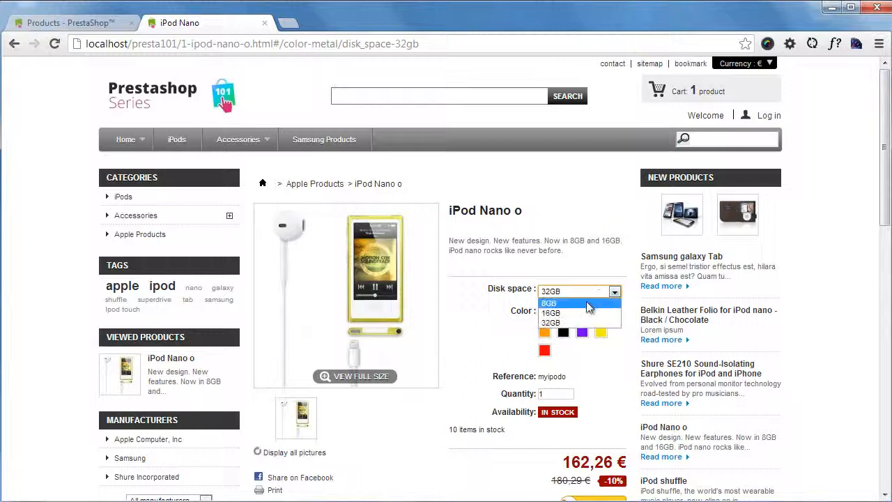
left_click(587, 304)
- Compare the metal iPod's price again for 16GB and 32GB, finishing with 16GB selected
left_click(566, 291)
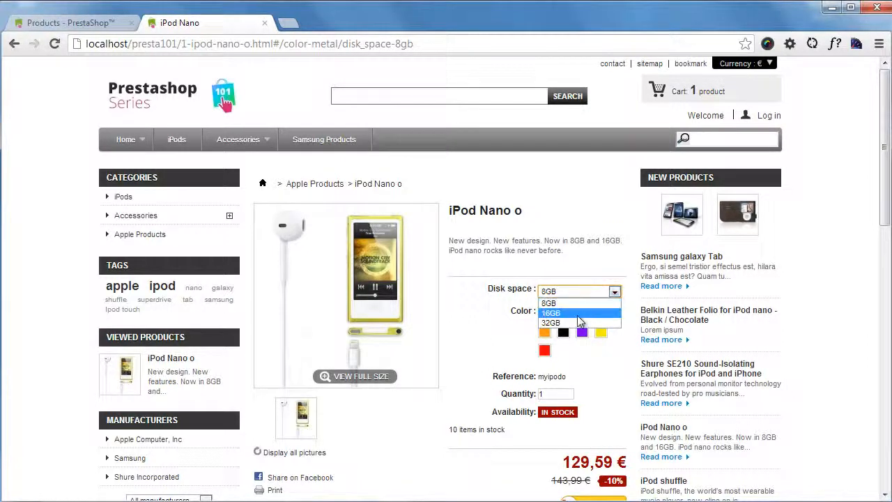
left_click(571, 314)
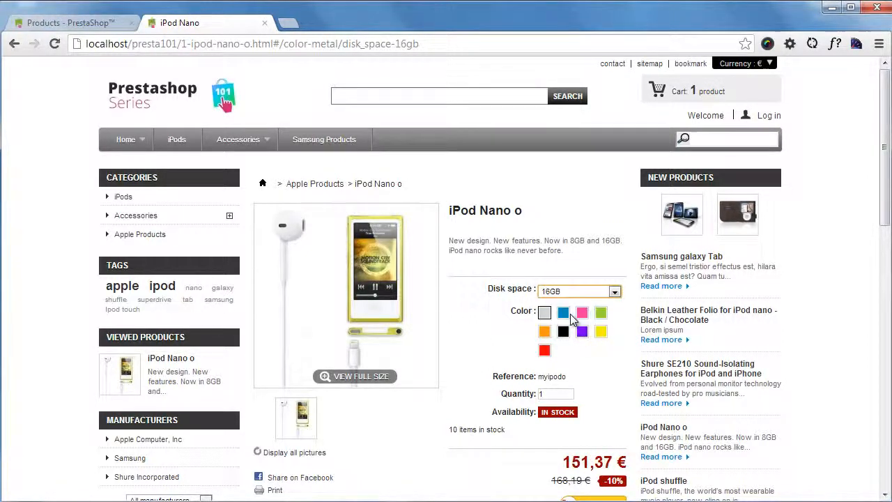
left_click(611, 291)
left_click(582, 323)
left_click(612, 291)
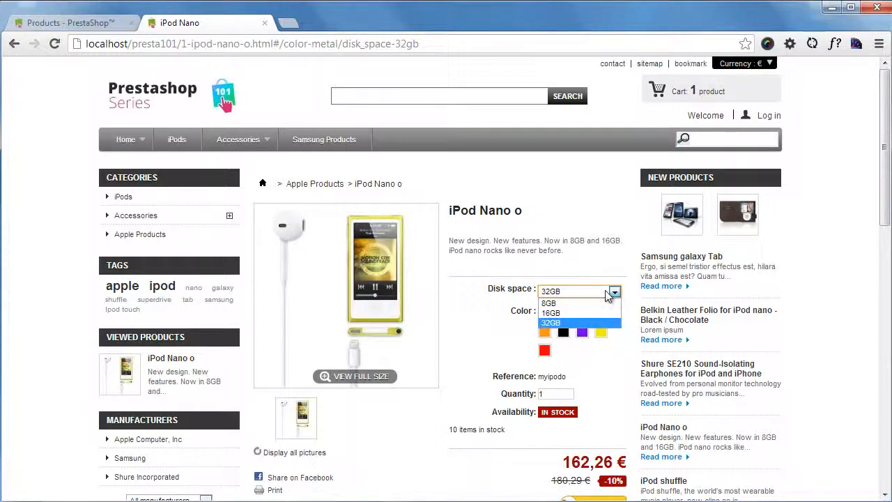
left_click(602, 315)
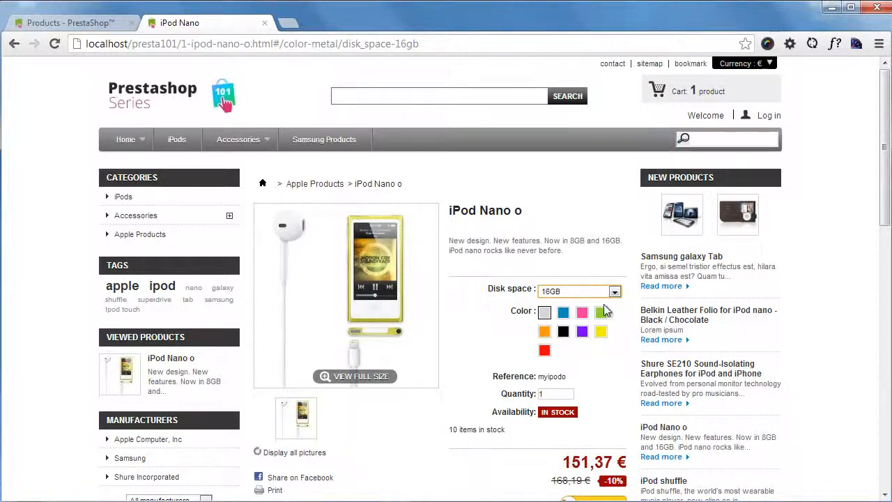
- Alternate between the blue and pink colors at 16GB to compare their prices, ending on pink
left_click(563, 314)
left_click(582, 313)
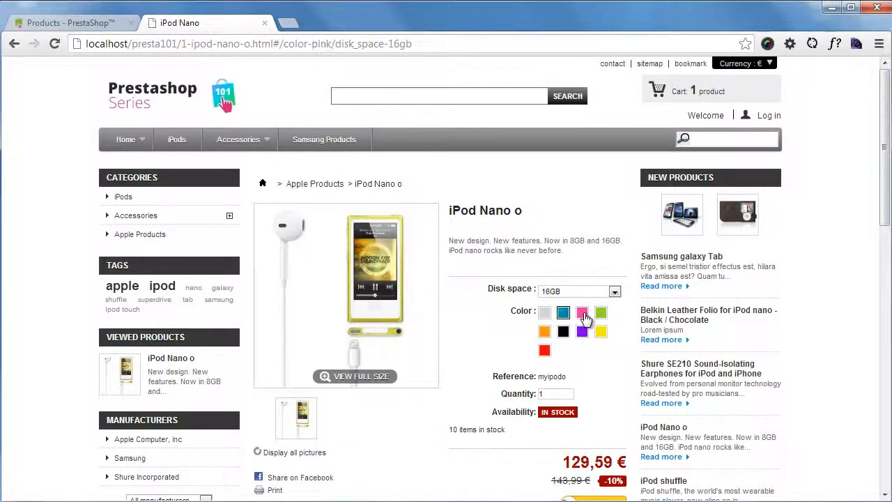
left_click(566, 315)
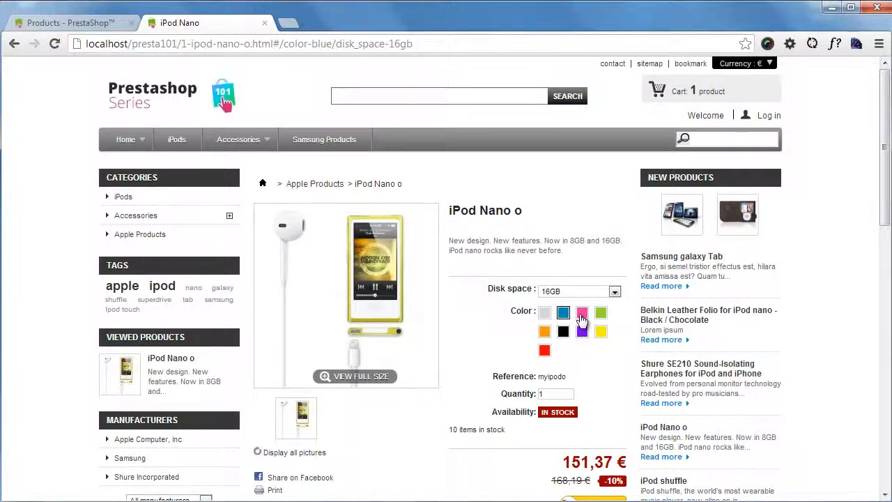
left_click(582, 318)
- Set the pink iPod's disk space to 8GB, then view the product picture at full size and close it
left_click(589, 294)
left_click(582, 304)
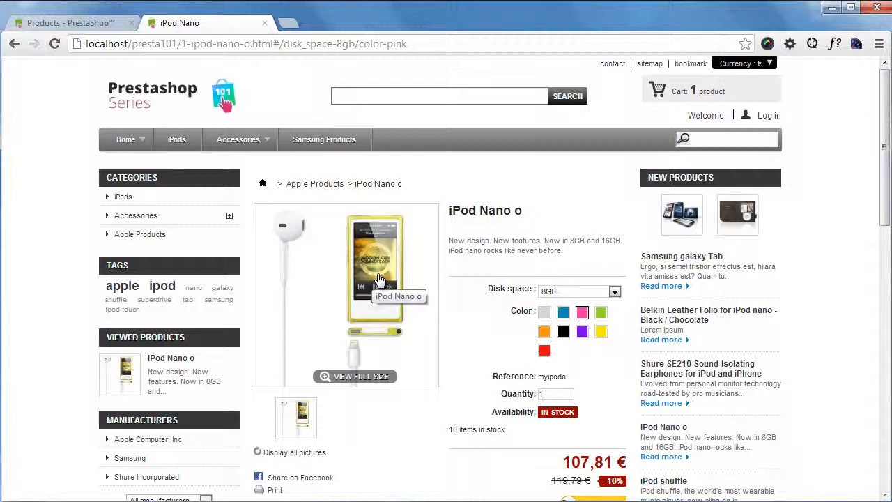
left_click(403, 247)
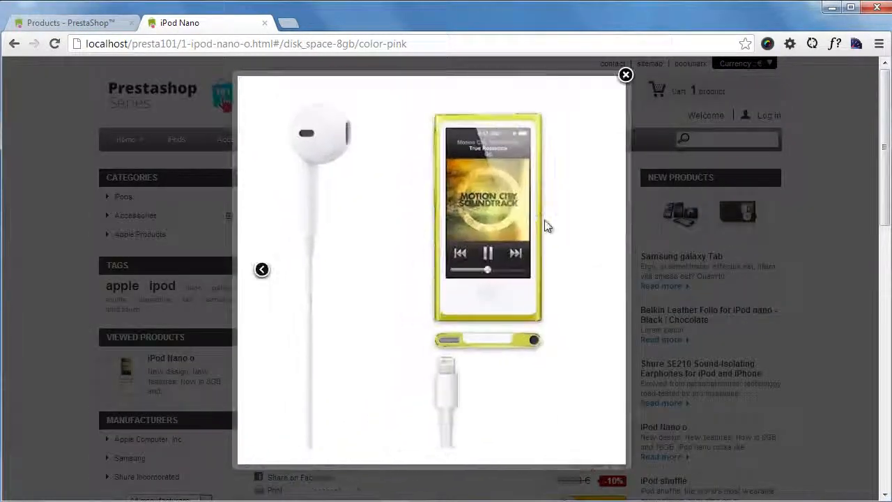
left_click(626, 73)
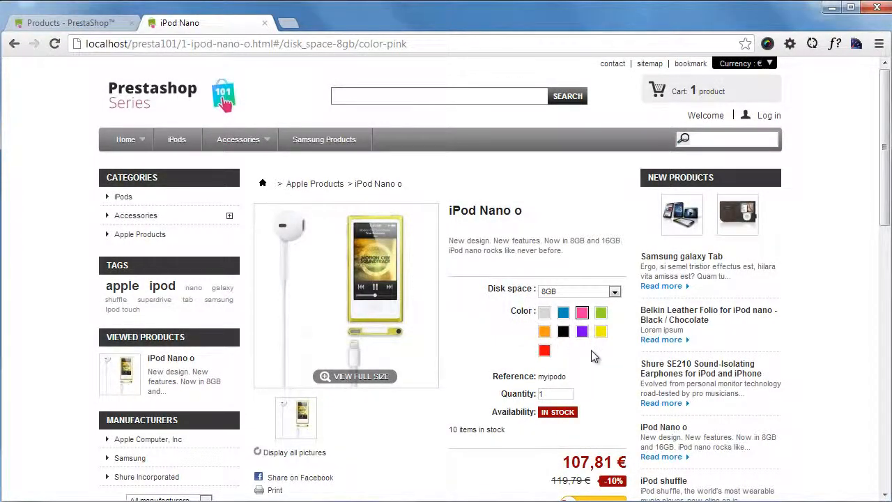
- Return to the back office, open the catalog's Attributes and Values list and examine the existing Color values
left_click(95, 25)
scroll(428, 284, "up", 6)
mouse_move(50, 127)
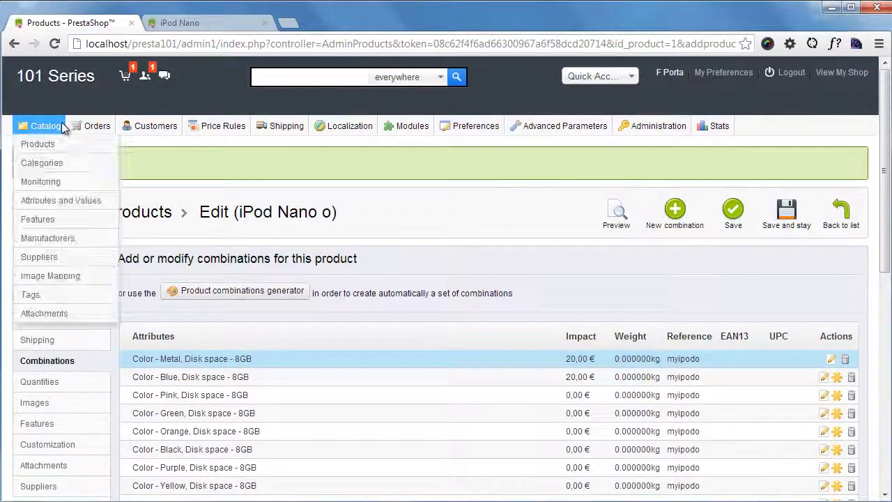
left_click(66, 202)
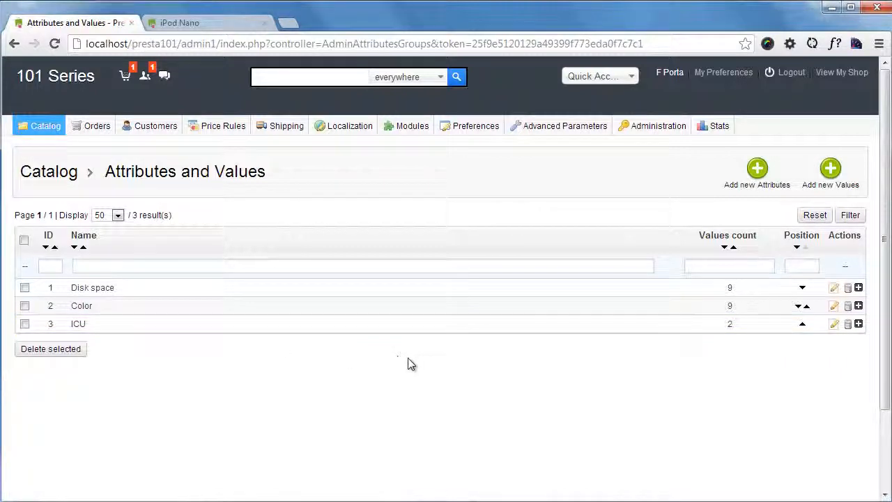
left_click(859, 306)
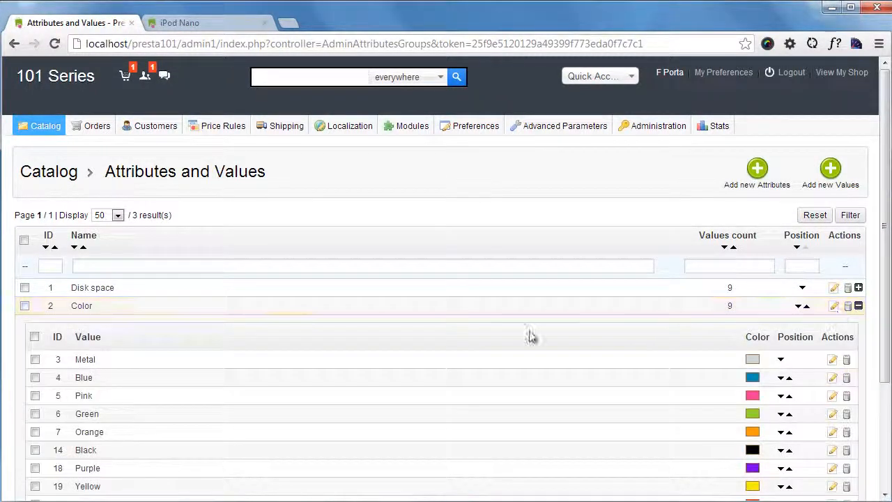
scroll(289, 360, "down", 2)
scroll(401, 345, "up", 1)
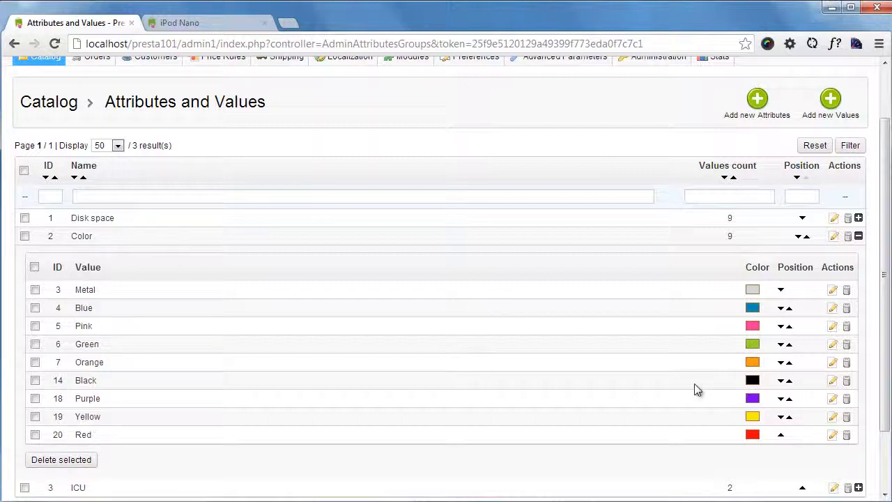
- Start a new value for the Color attribute, name it Lime and pick the light yellow-green #f9ffc3
left_click(828, 119)
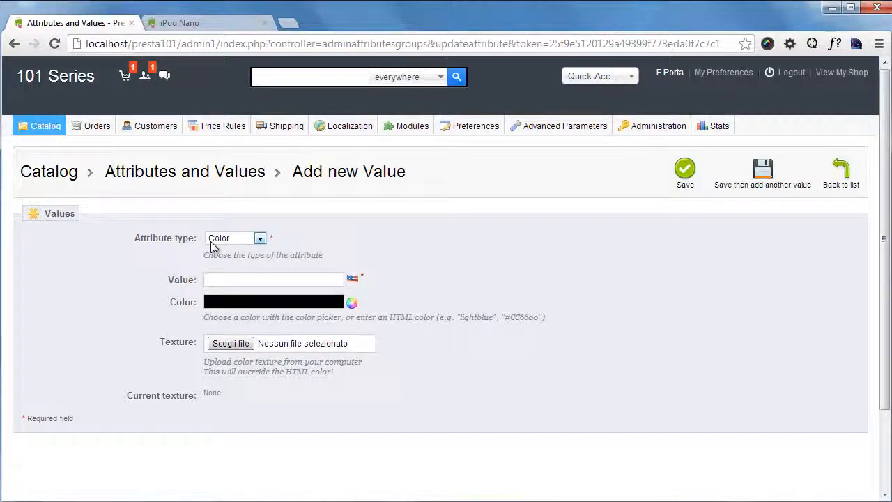
left_click(248, 278)
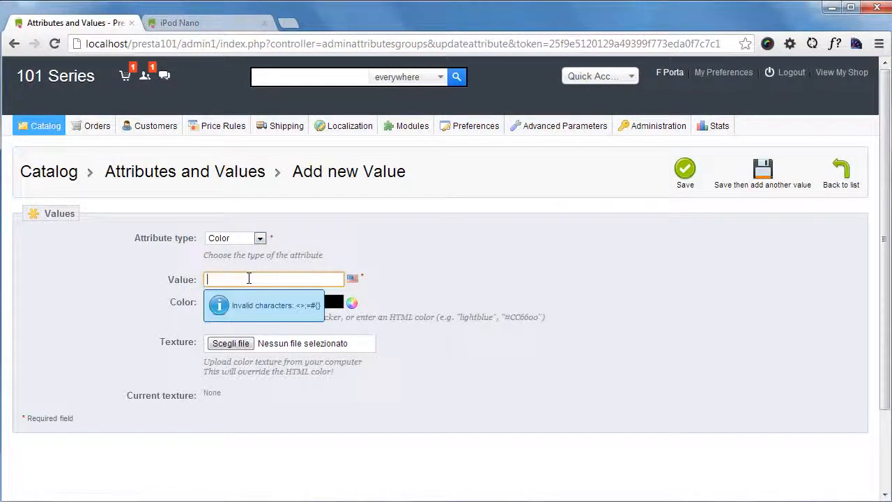
type("Lime")
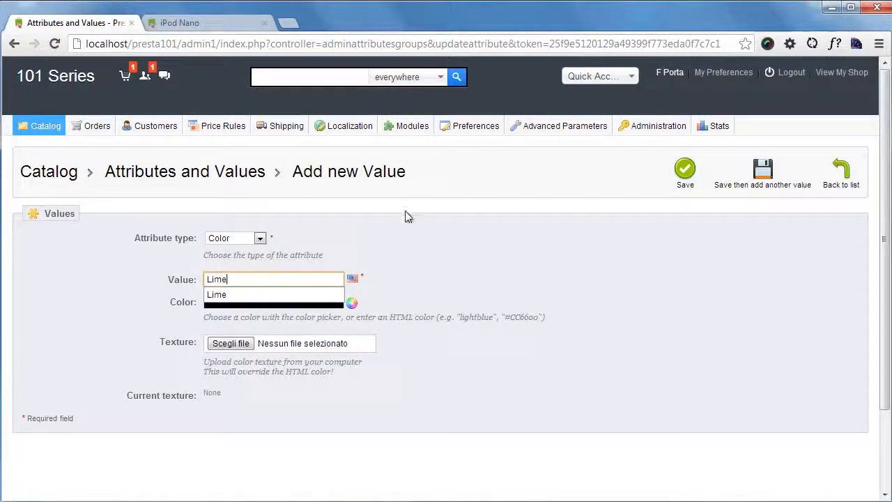
left_click(335, 293)
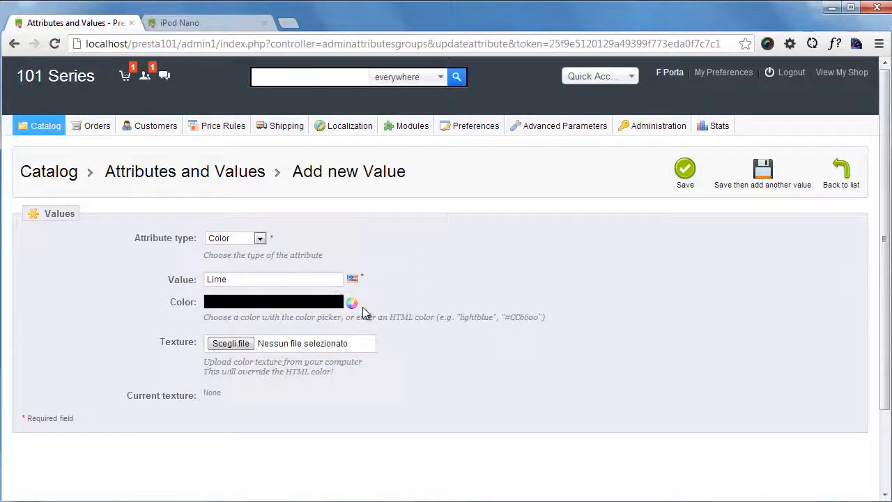
left_click(352, 303)
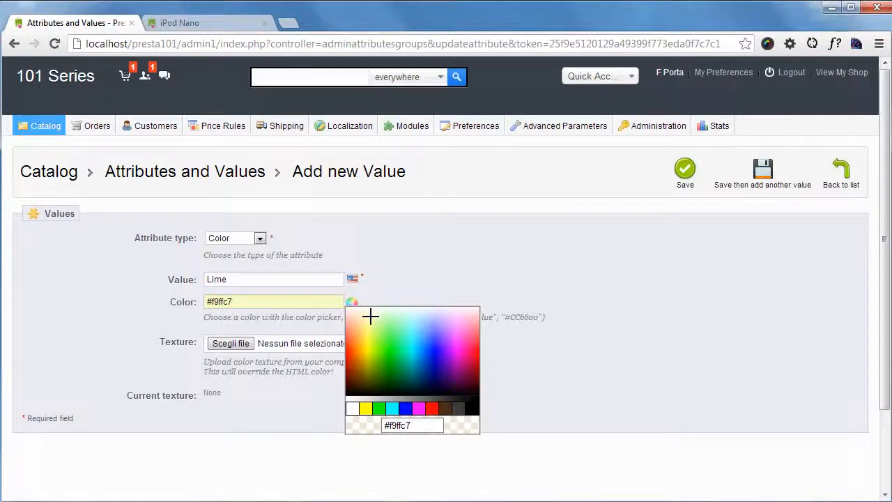
left_click(371, 317)
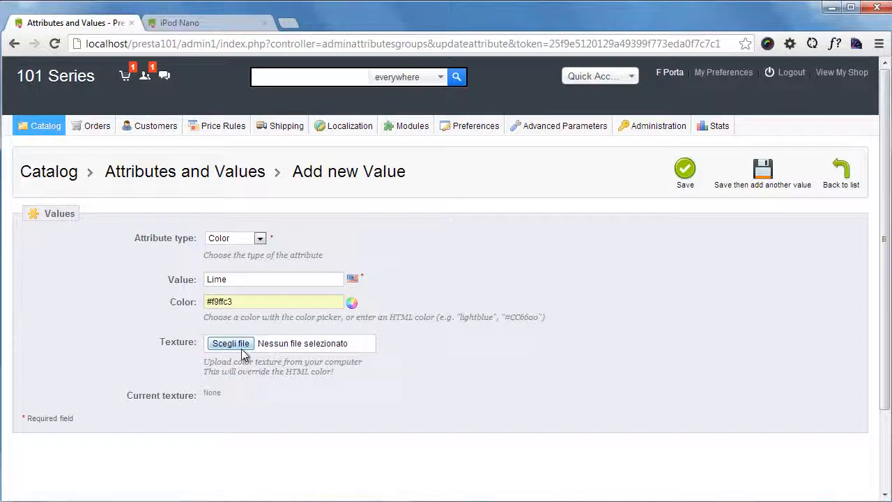
- Check the color swatches on the store page and save the new Lime value without a texture
left_click(196, 22)
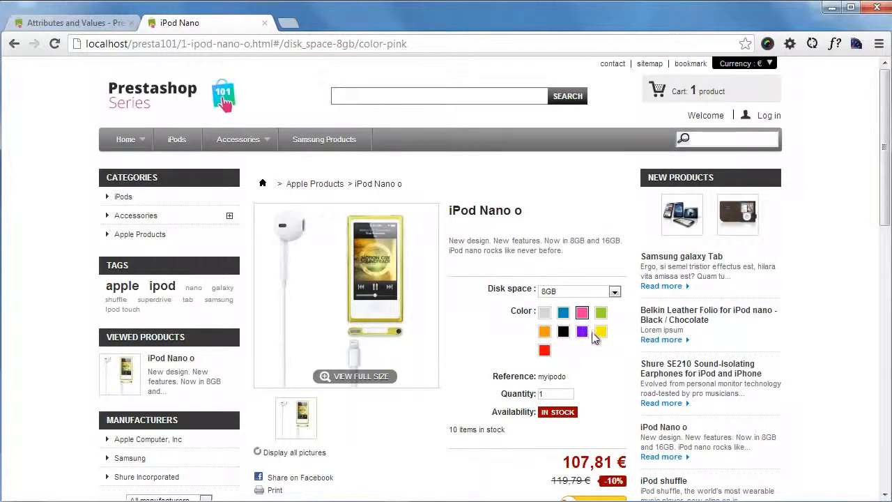
left_click(84, 23)
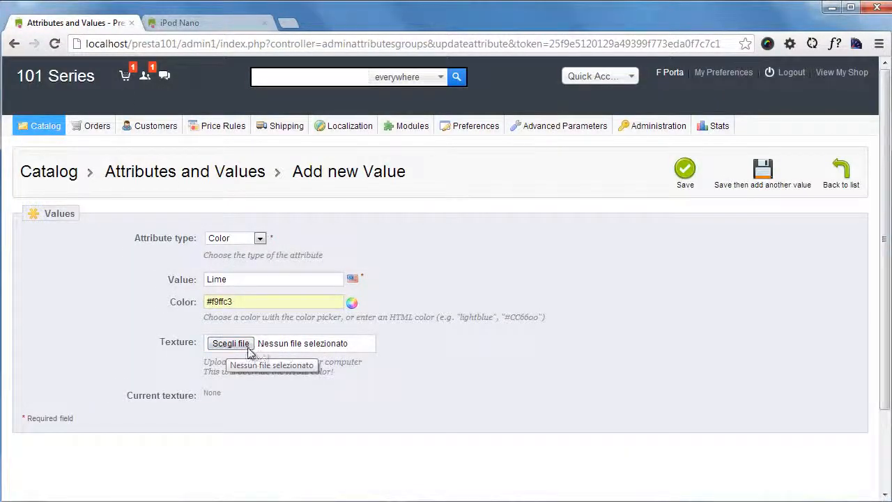
left_click(228, 345)
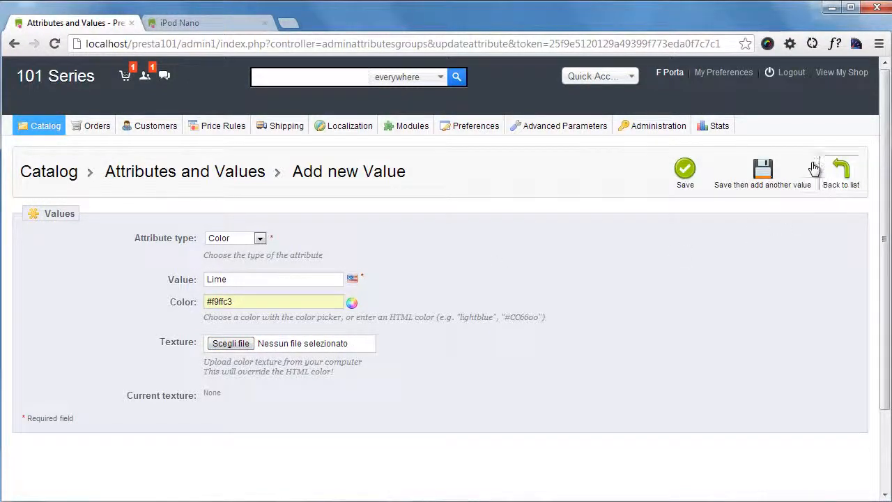
left_click(686, 174)
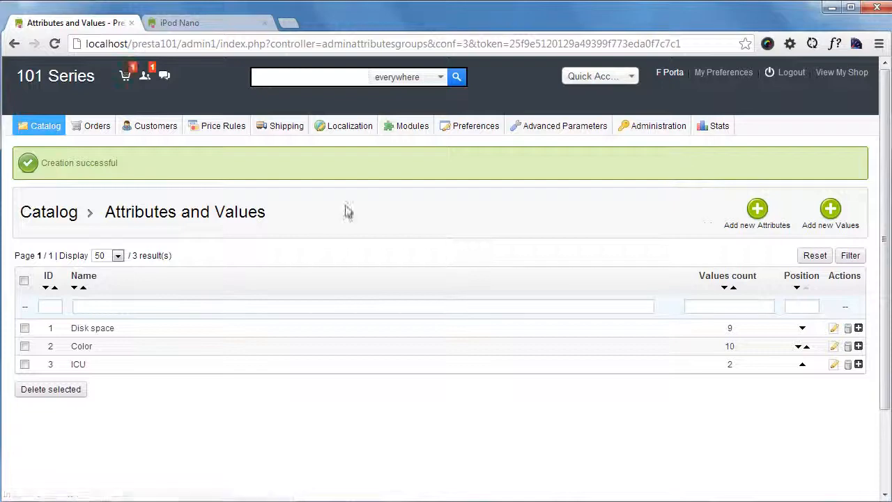
- Open the iPod Nano o product for editing and review its list of combinations
mouse_move(50, 125)
left_click(50, 145)
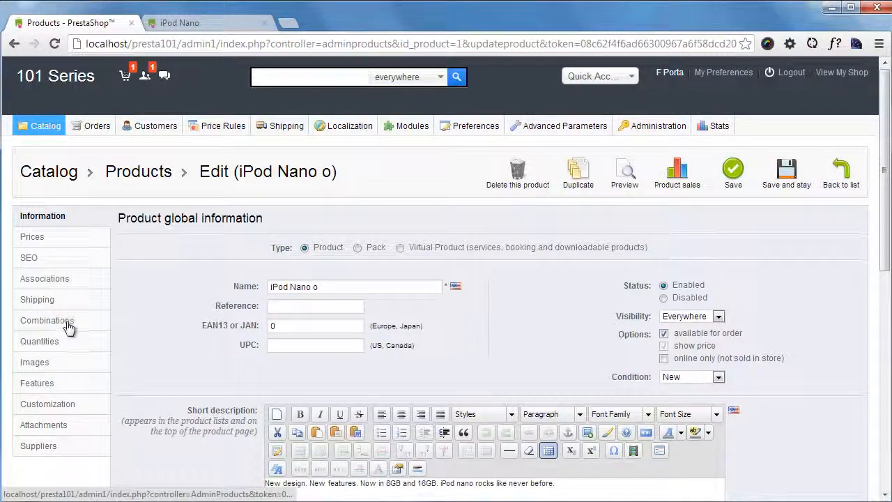
left_click(68, 325)
scroll(414, 364, "down", 3)
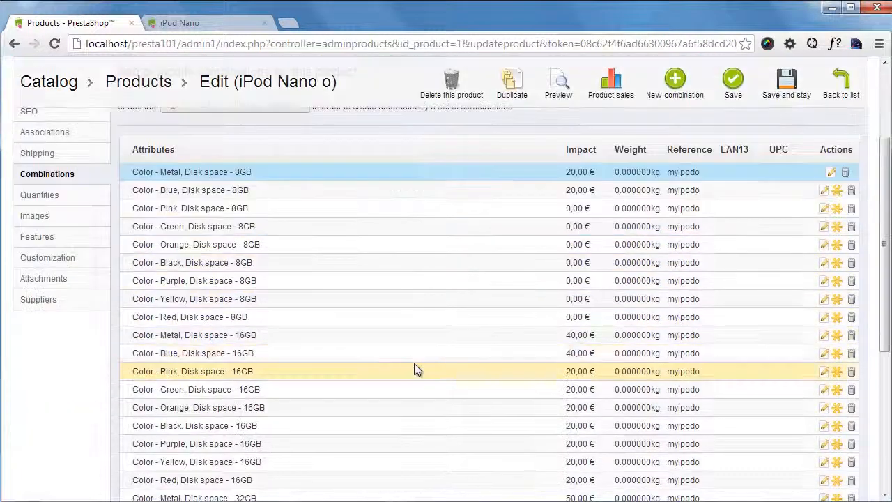
scroll(413, 363, "up", 2)
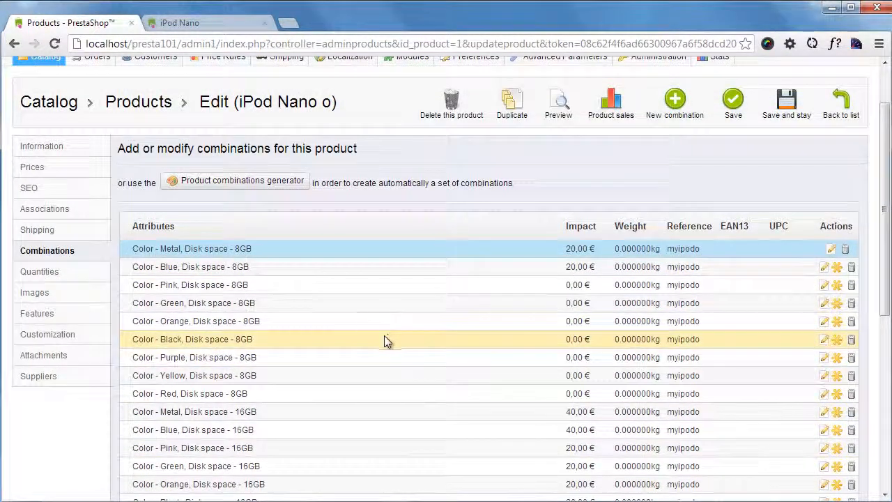
scroll(385, 336, "up", 1)
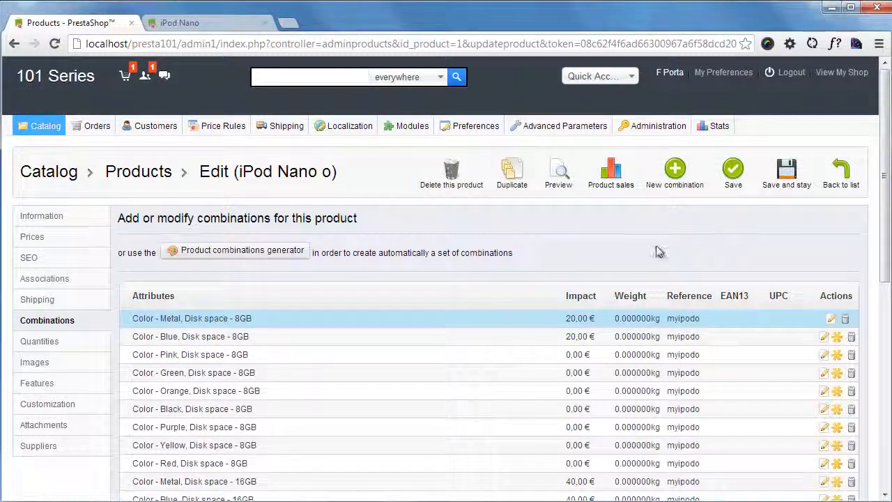
- Start a new combination for iPod Nano o and add the Color value Lime to it
left_click(675, 171)
scroll(589, 247, "down", 1)
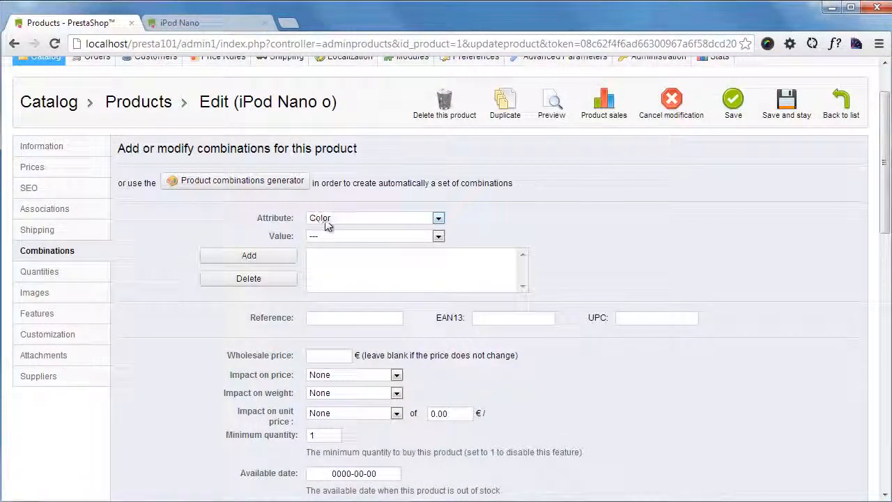
left_click(437, 237)
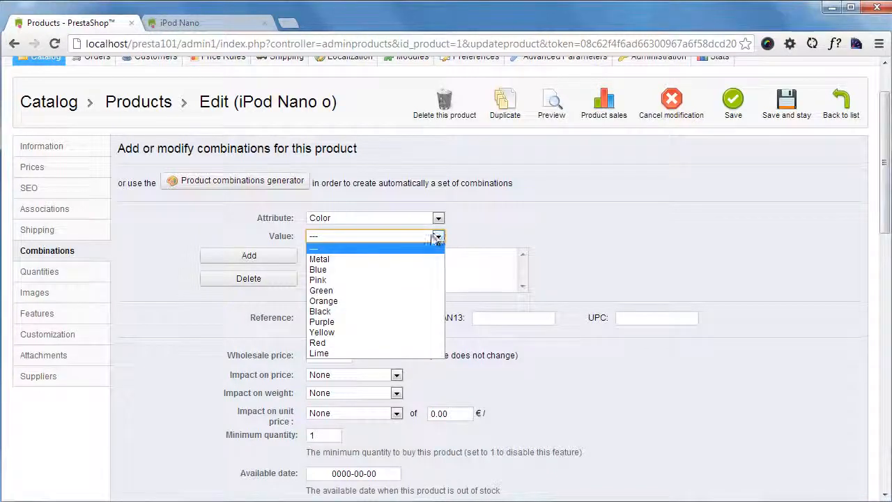
left_click(347, 353)
left_click(286, 257)
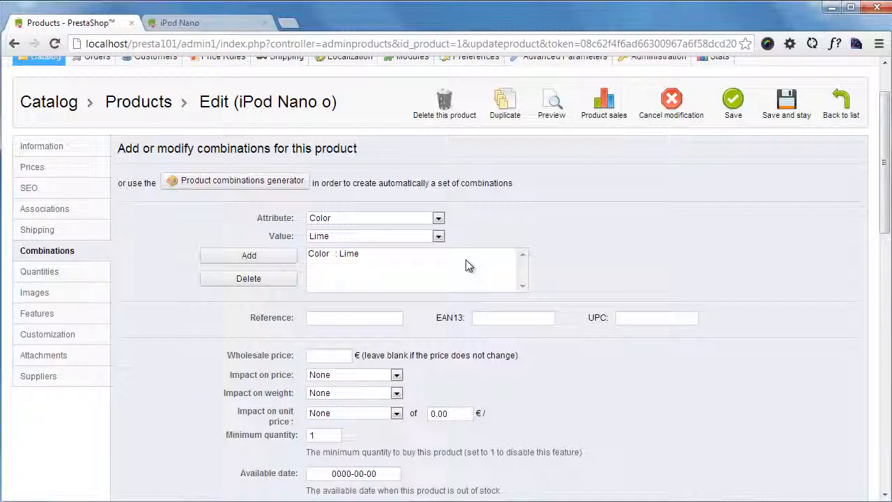
- Add the Disk space value 8GB to the new Lime combination
left_click(438, 217)
left_click(422, 242)
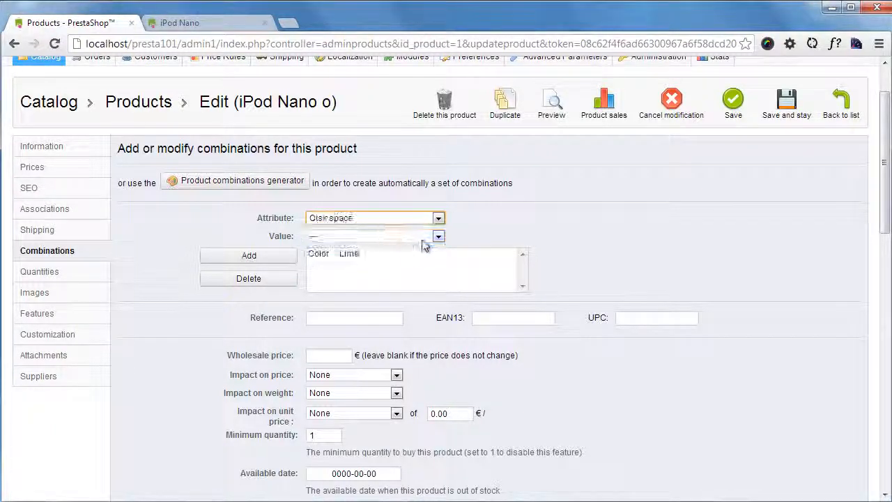
left_click(425, 237)
left_click(362, 327)
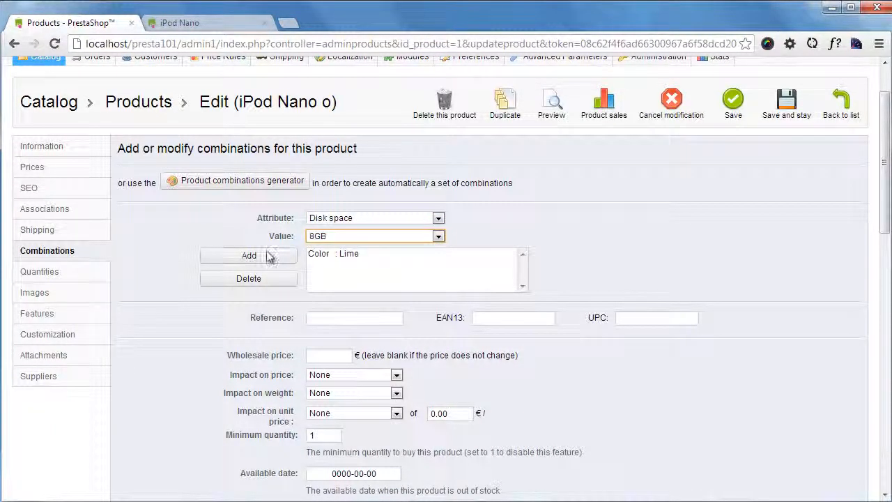
left_click(271, 256)
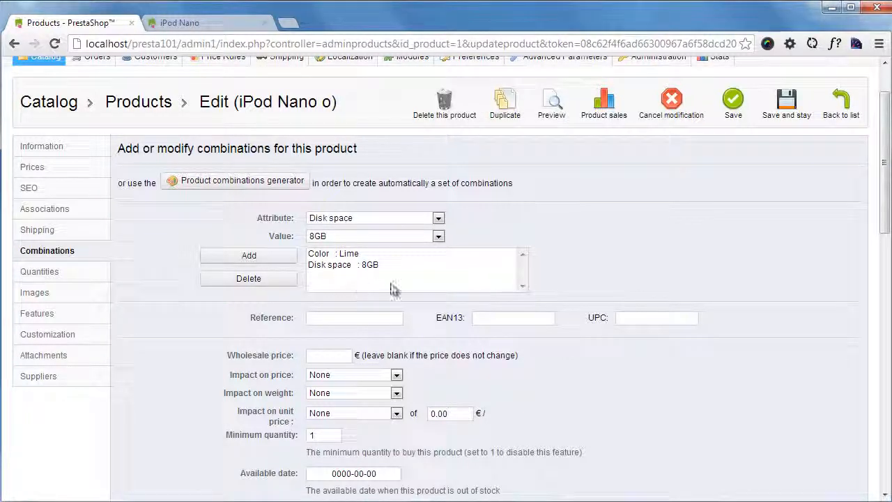
- Set the combination's reference to ipodlimenano and its price impact to an increase of 10 € excluding tax
left_click(330, 318)
type("ipodlimenano")
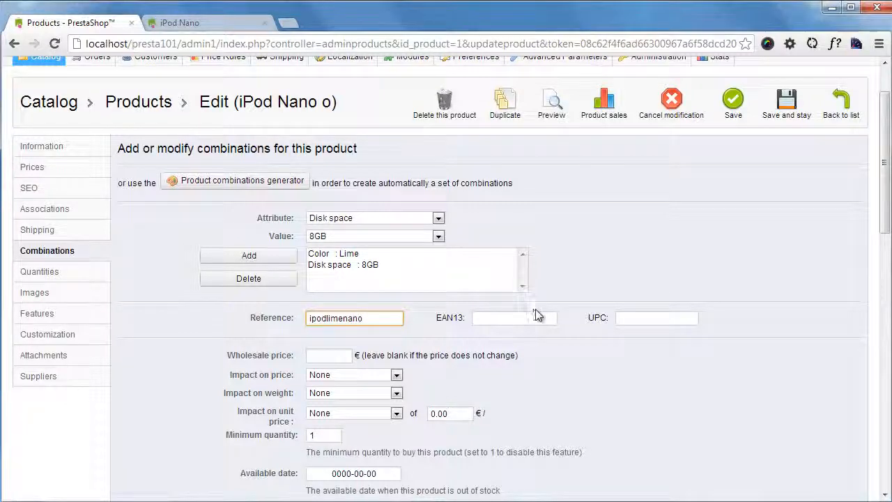
scroll(542, 315, "down", 2)
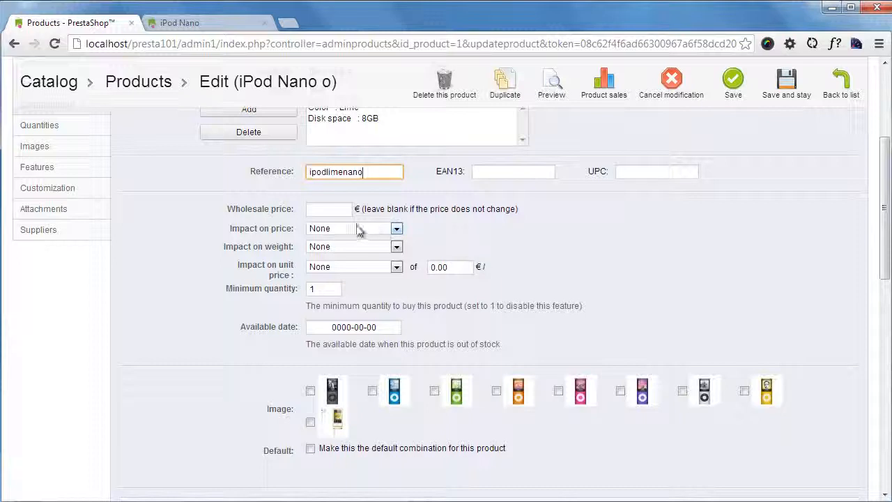
left_click(395, 230)
left_click(371, 252)
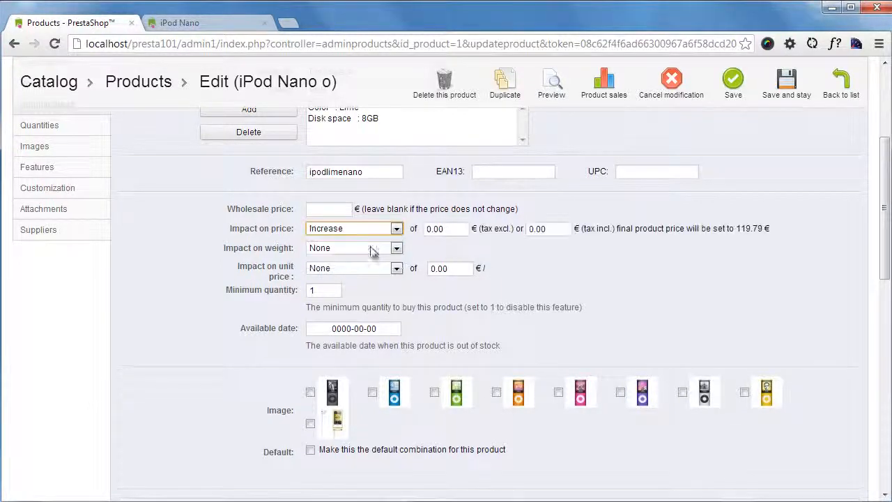
left_click(462, 229)
type("10")
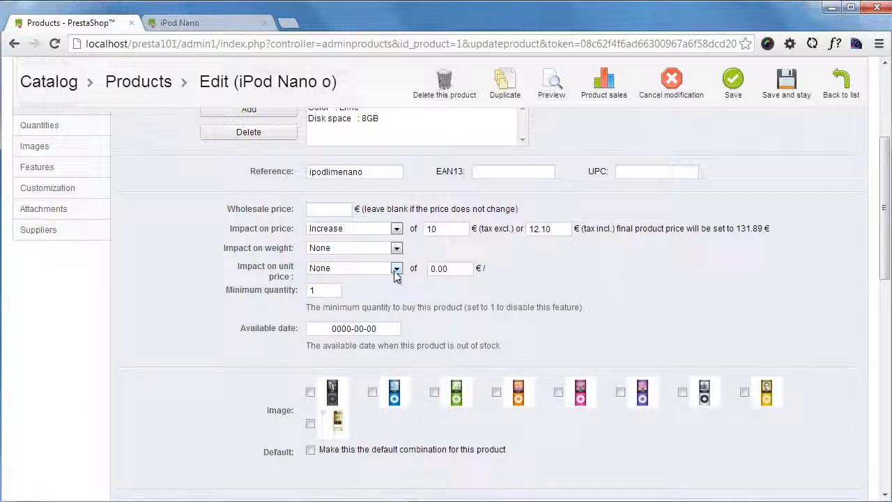
- Assign the yellow iPod with earphones image to the combination, make it the product's default and save without leaving the page
double_click(327, 290)
scroll(488, 363, "down", 1)
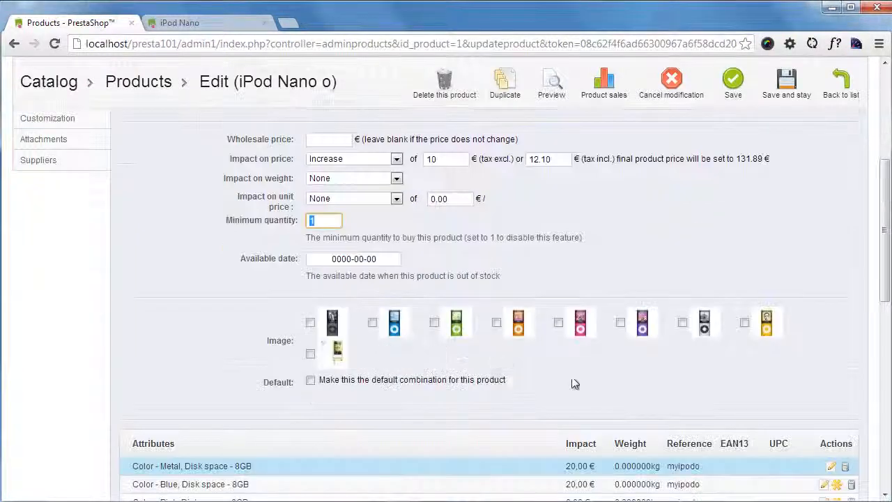
left_click(311, 355)
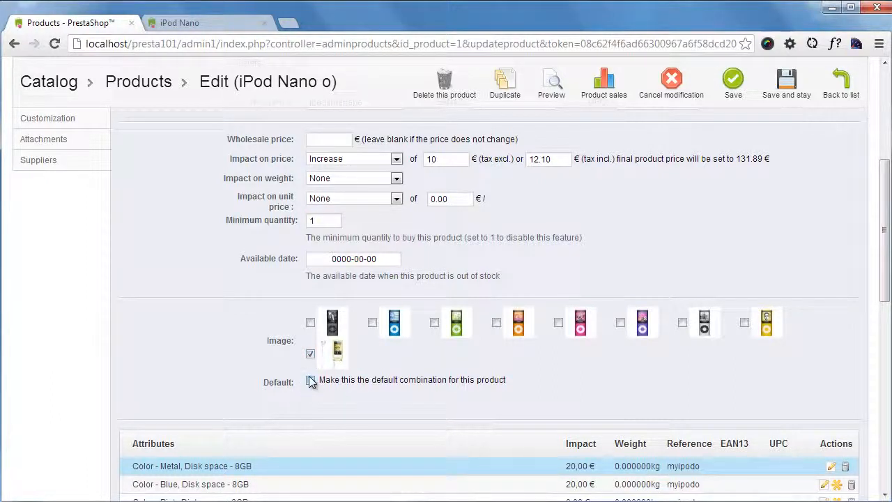
left_click(311, 383)
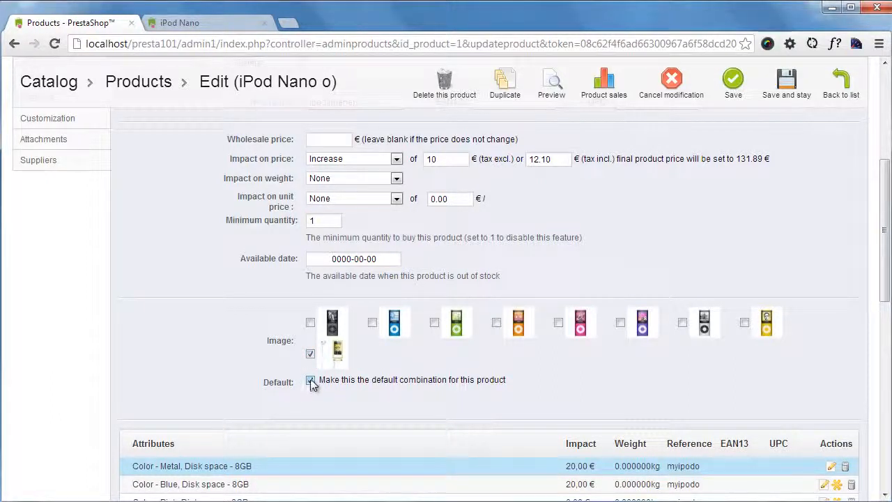
scroll(200, 304, "down", 2)
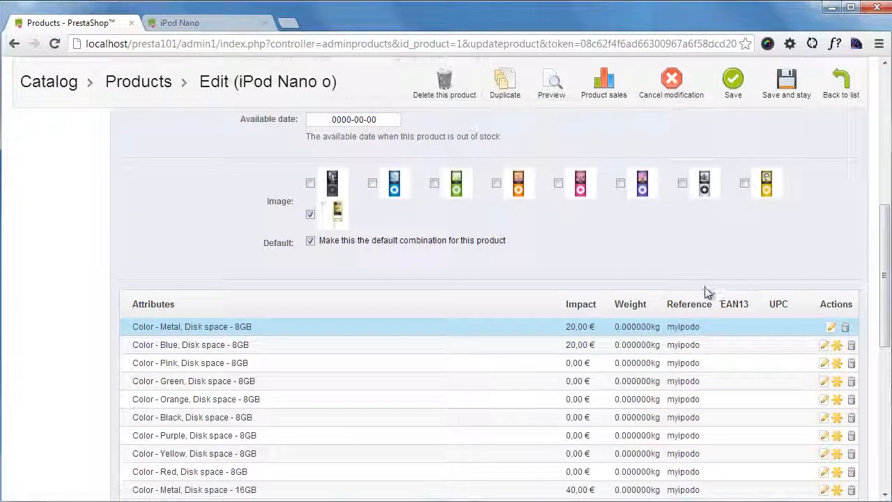
scroll(704, 295, "up", 4)
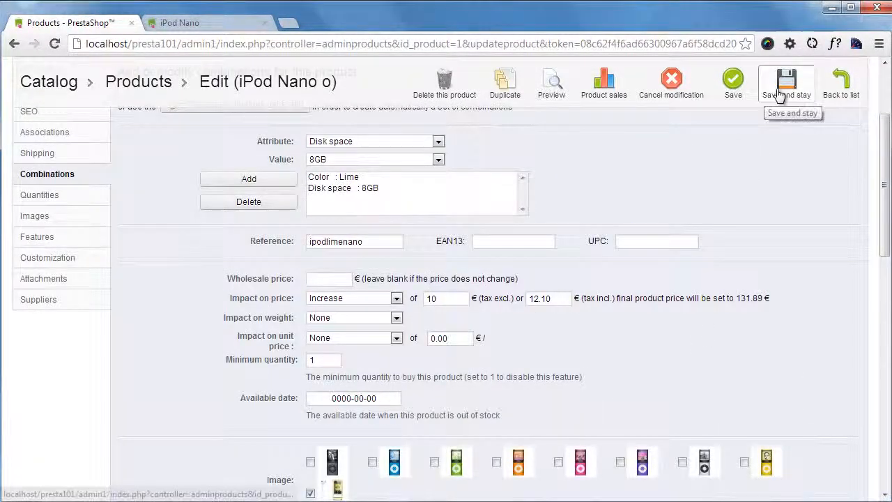
left_click(781, 94)
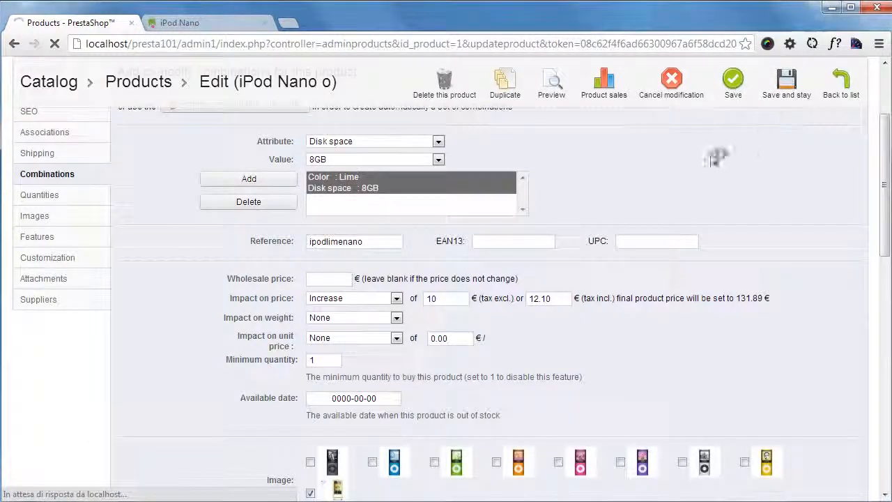
- Set the available quantity of the 8GB Lime combination to 99 and save without leaving the page
scroll(426, 220, "down", 5)
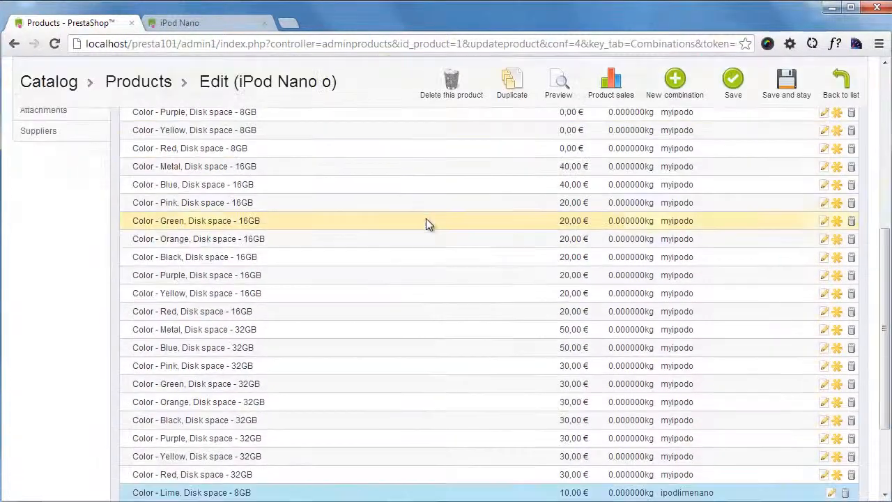
scroll(426, 221, "down", 1)
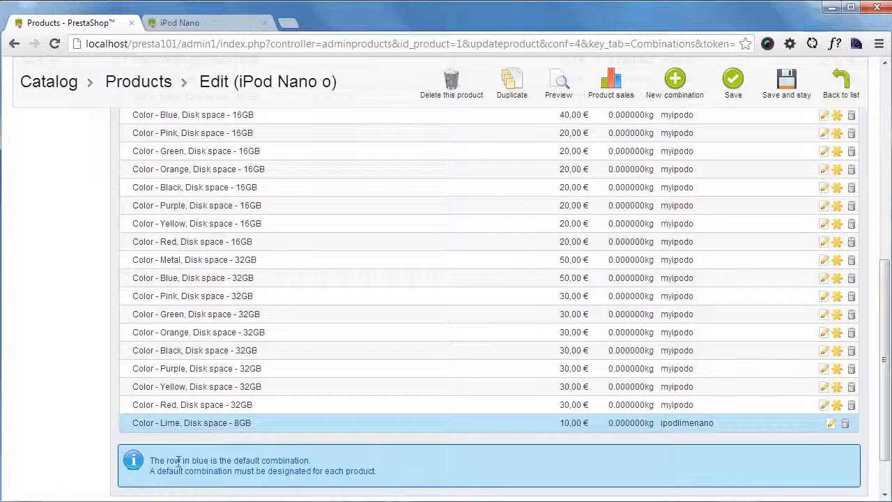
scroll(239, 421, "up", 10)
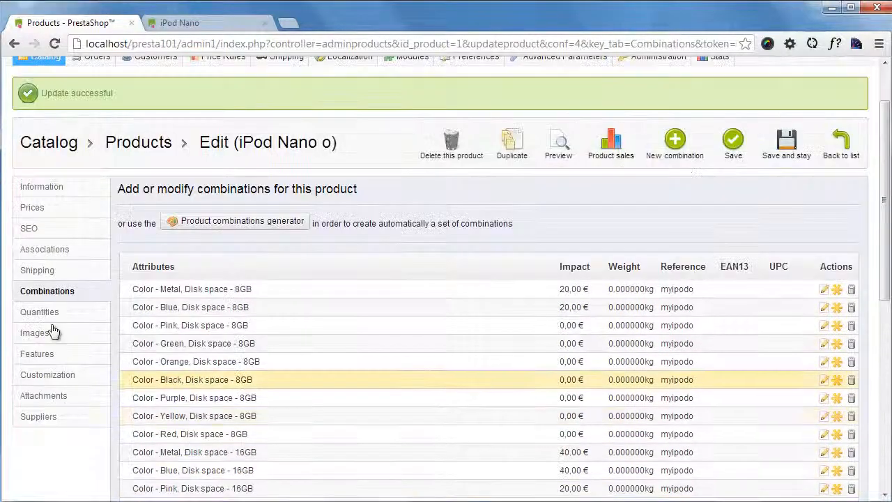
left_click(66, 313)
scroll(183, 320, "down", 12)
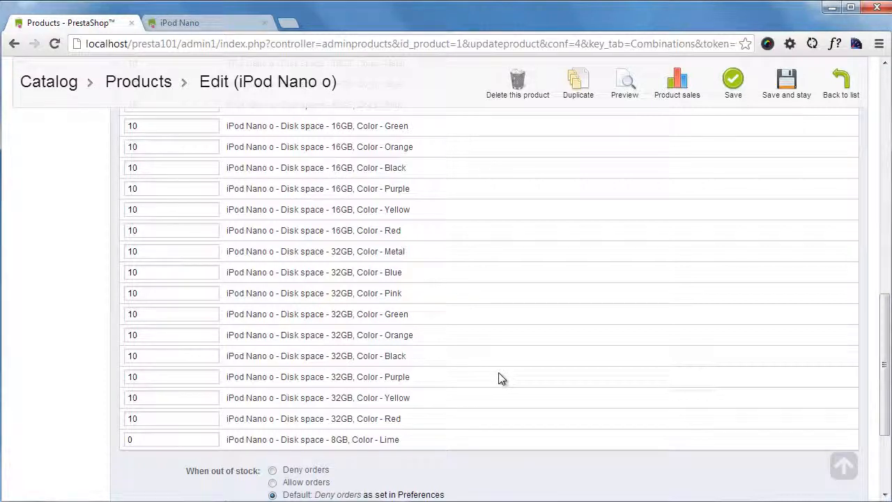
scroll(400, 438, "down", 1)
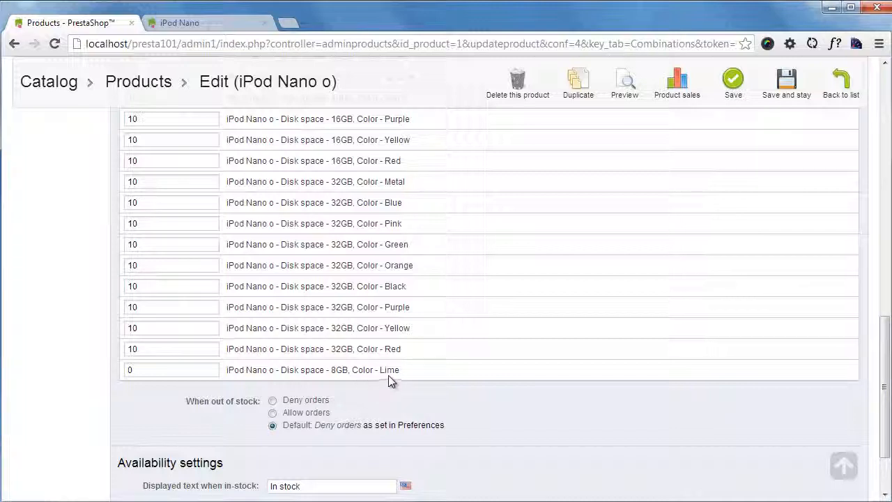
left_click(150, 370)
type("99")
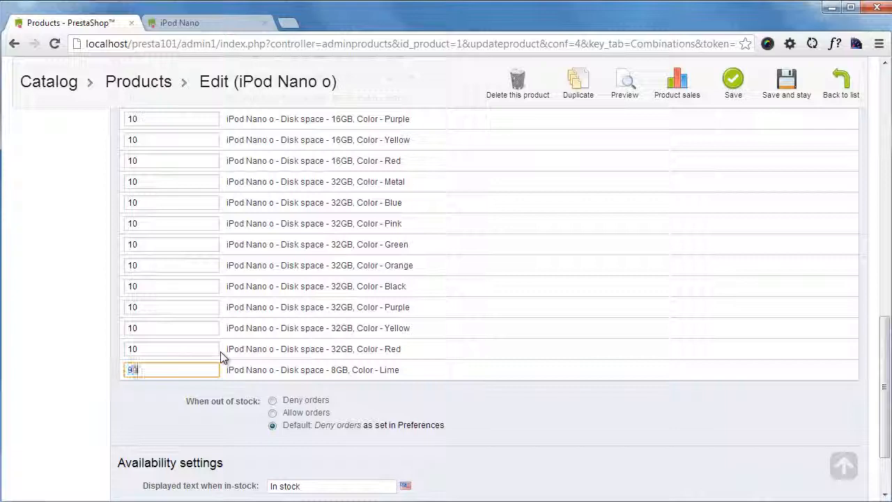
left_click(796, 99)
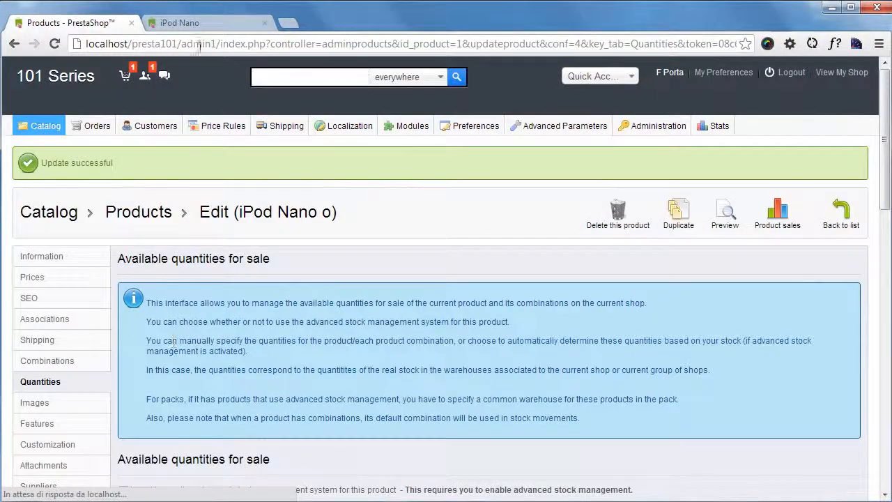
- Reload the iPod Nano o store page and check its color swatches
left_click(209, 23)
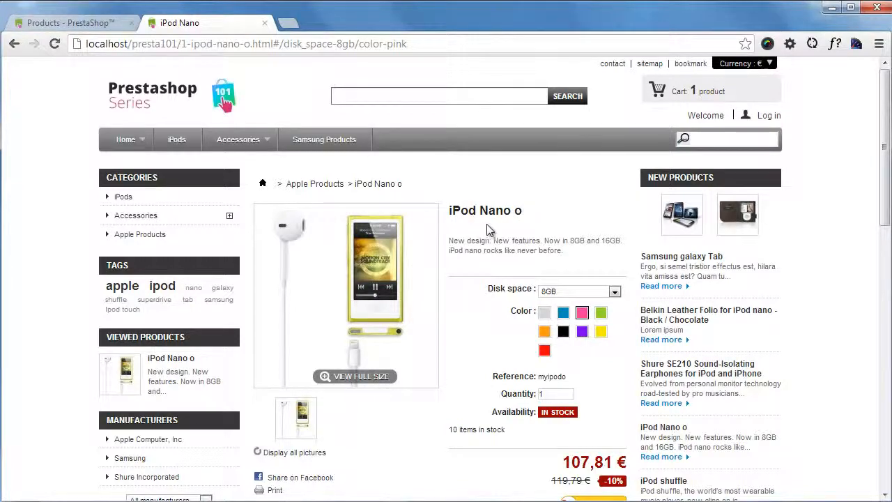
scroll(523, 209, "down", 2)
key("F5")
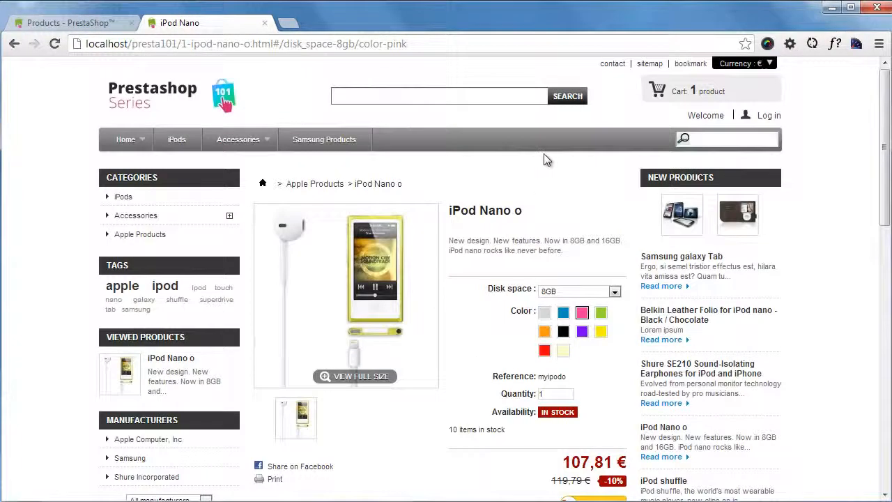
scroll(551, 157, "down", 1)
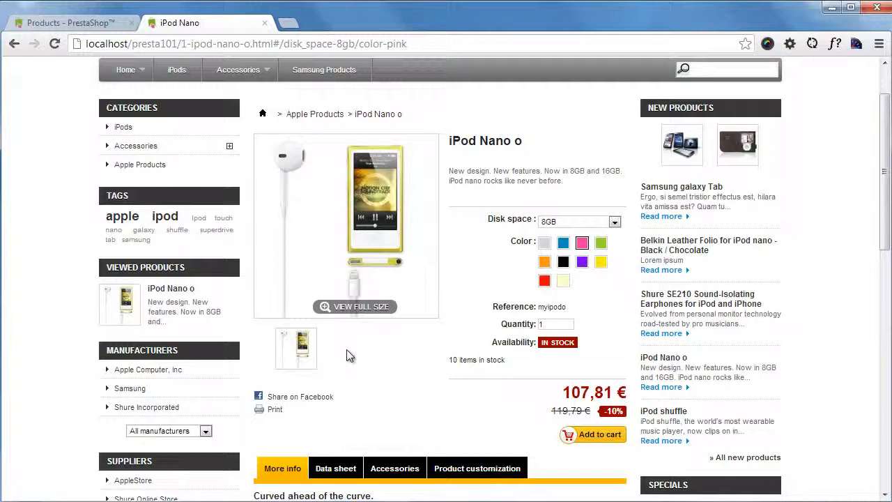
- Return to the back office, open the Metal 8GB combination for editing and assign the silver iPod image to it
left_click(112, 23)
scroll(252, 315, "down", 1)
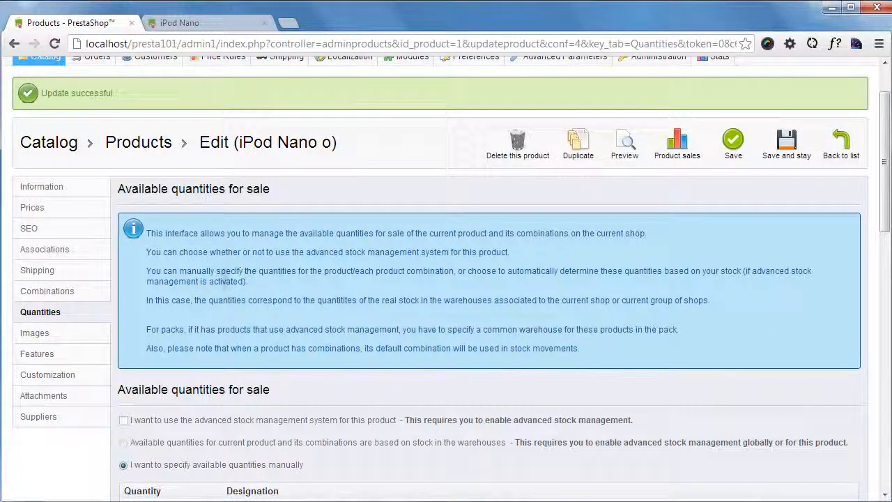
scroll(335, 237, "down", 2)
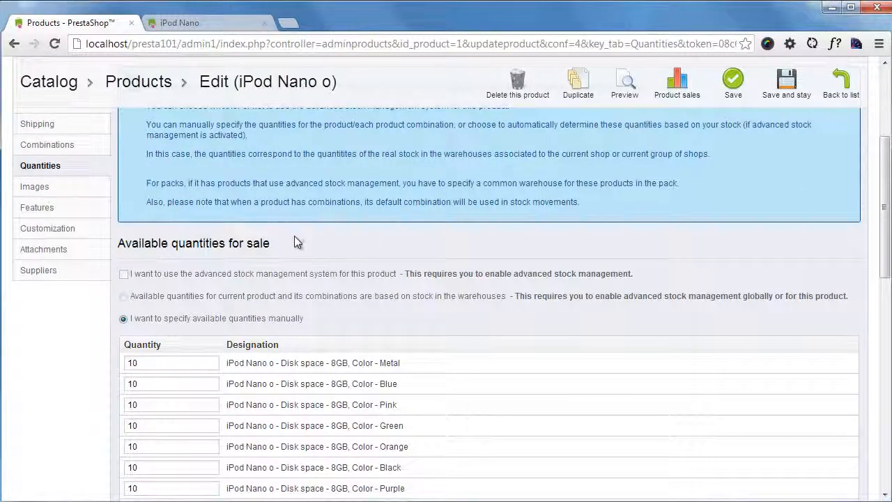
scroll(277, 202, "up", 1)
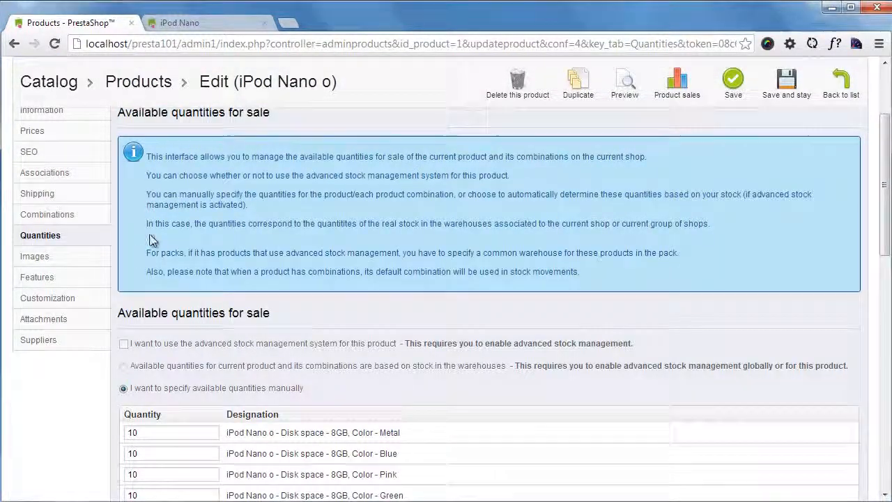
left_click(89, 214)
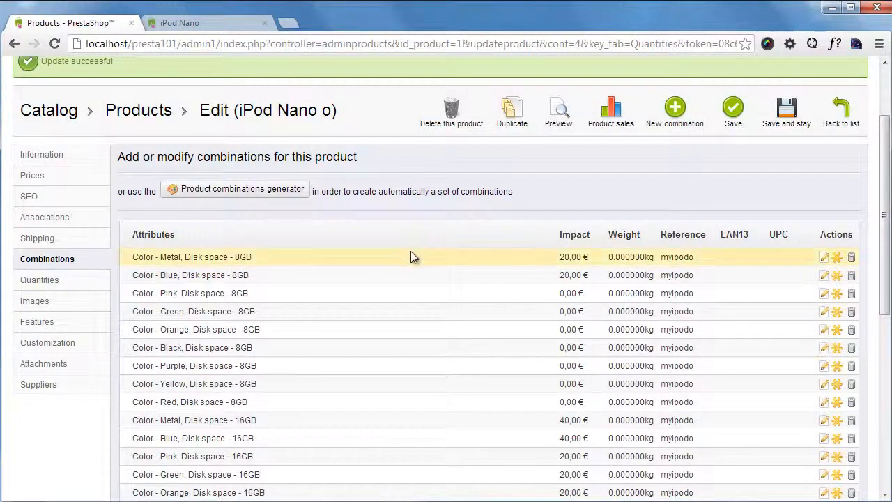
left_click(824, 257)
scroll(562, 268, "down", 4)
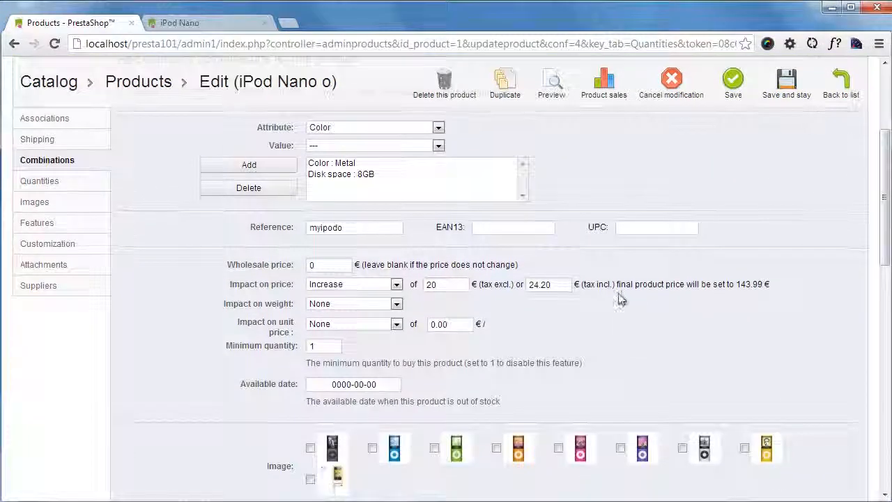
left_click(683, 379)
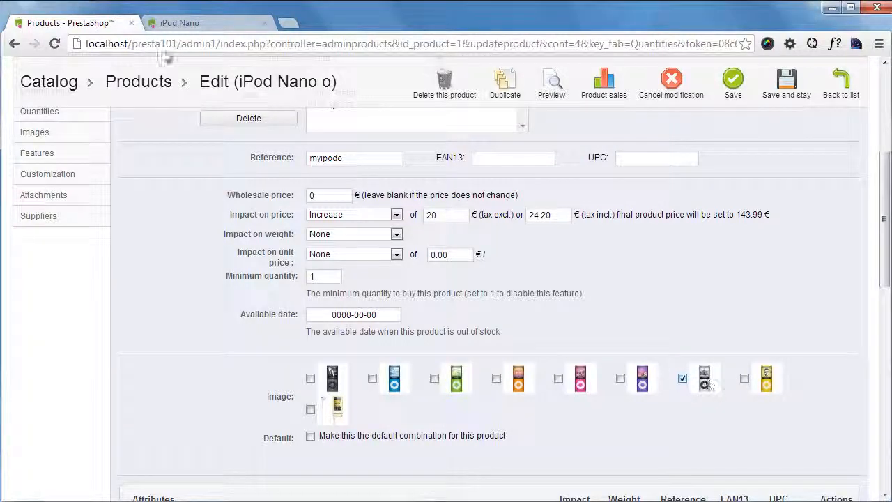
- Look at the product's store page, then return to the back office and review the combinations list down to the default row
left_click(180, 23)
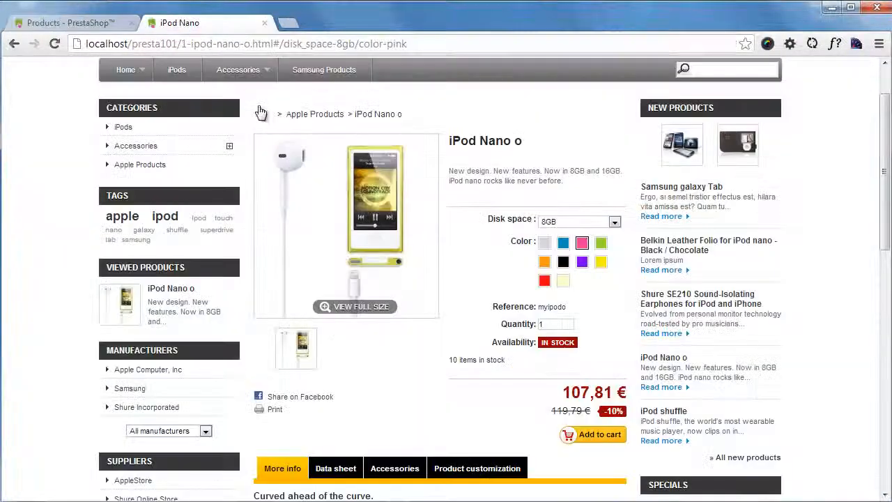
left_click(110, 23)
scroll(713, 299, "down", 1)
scroll(713, 300, "up", 5)
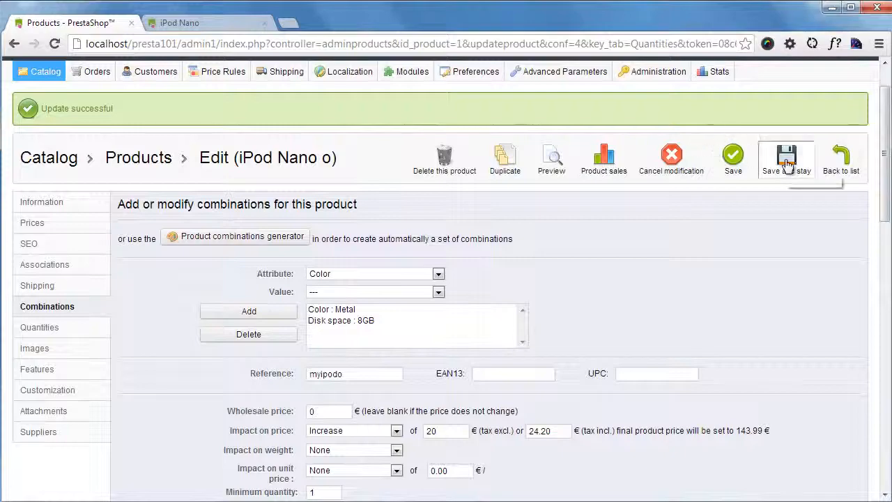
scroll(766, 255, "down", 12)
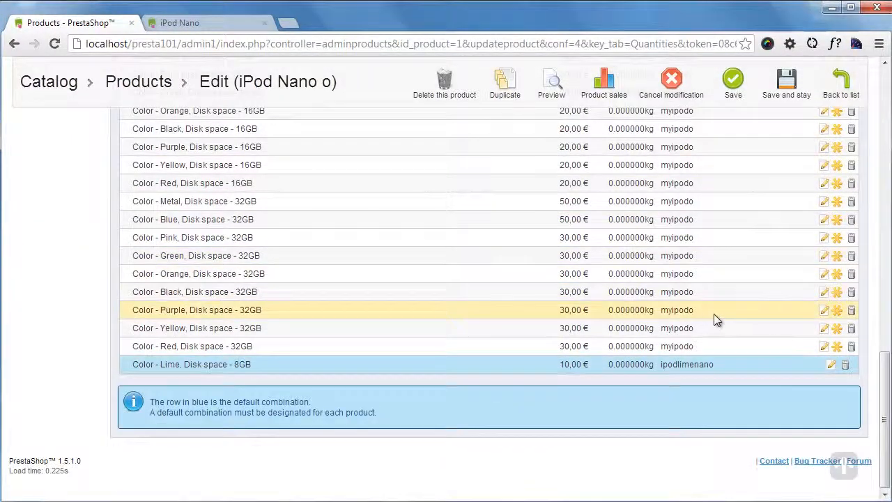
- Save the Metal 8GB combination with its silver iPod image and stay on the product page
scroll(716, 313, "up", 10)
scroll(747, 317, "down", 3)
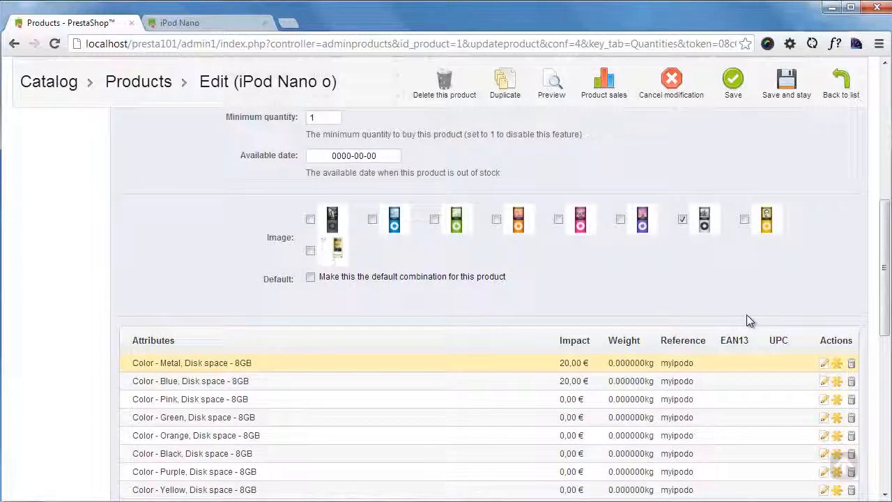
scroll(746, 307, "up", 5)
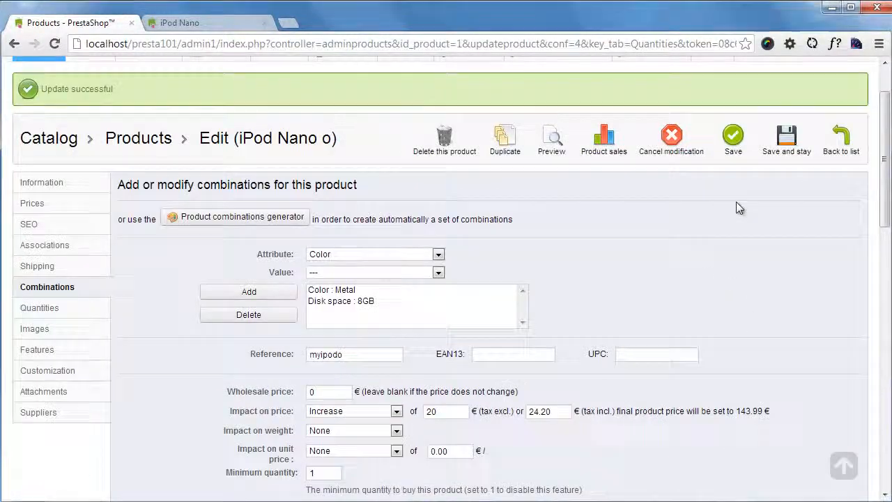
left_click(787, 143)
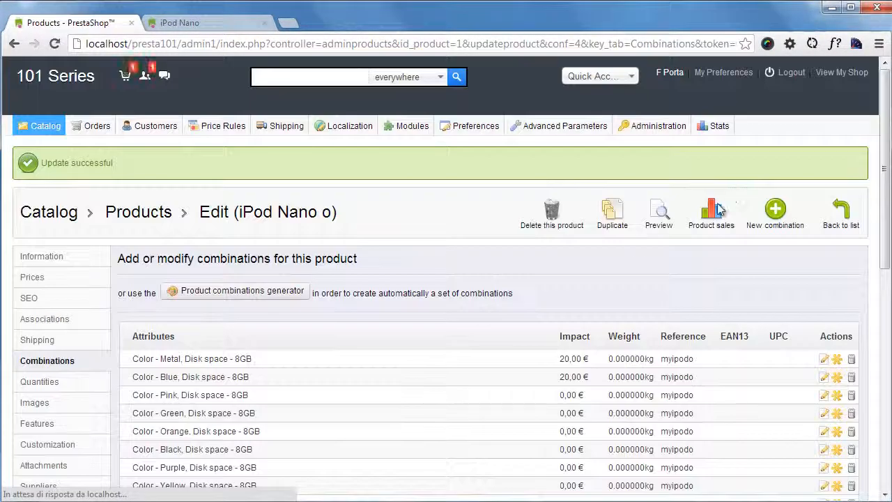
- Open the Blue 8GB combination for editing, assign the blue iPod image to it and save without leaving the page
scroll(460, 244, "down", 2)
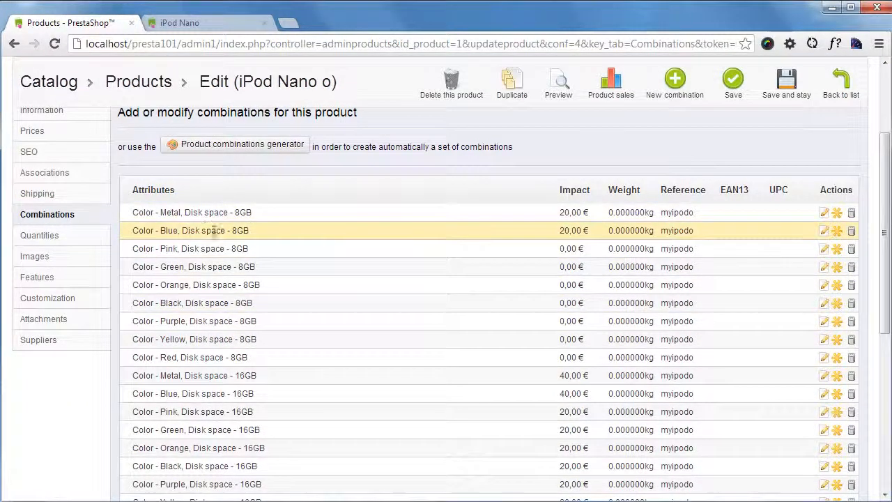
left_click(825, 231)
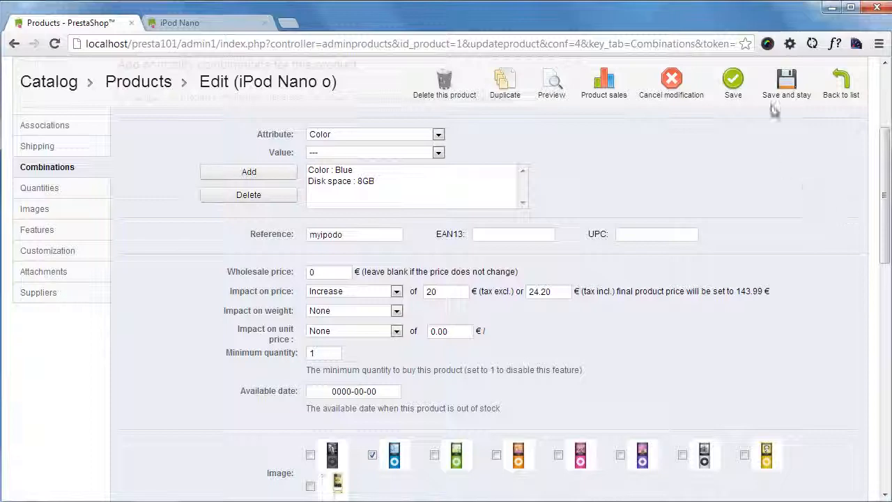
left_click(787, 82)
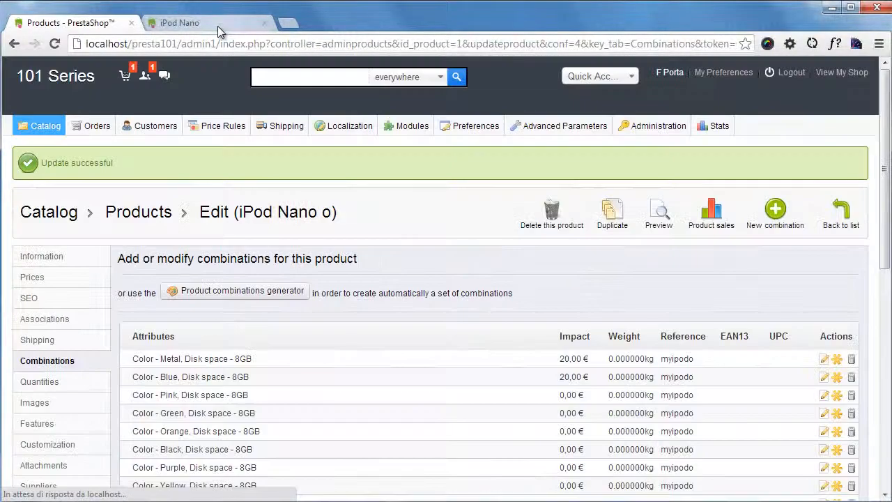
- Reload the iPod Nano o store page and compare the images for the blue, metal and pink colors
left_click(217, 27)
key("F5")
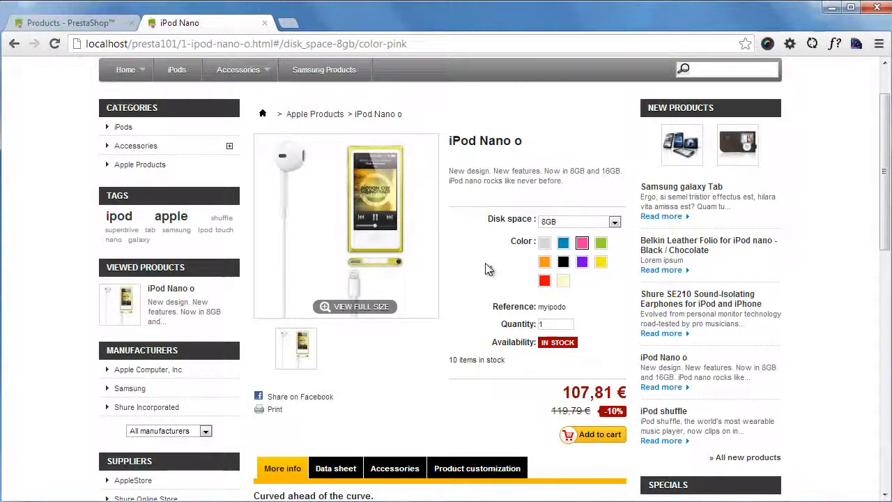
left_click(564, 244)
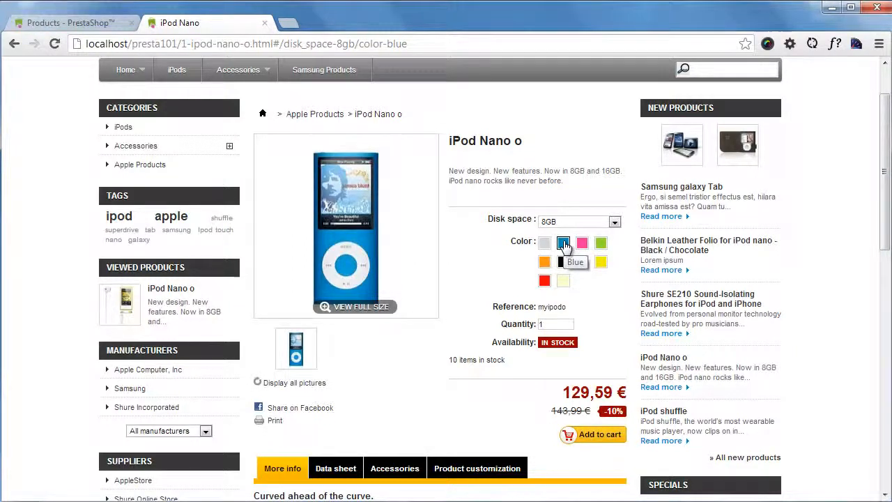
left_click(544, 243)
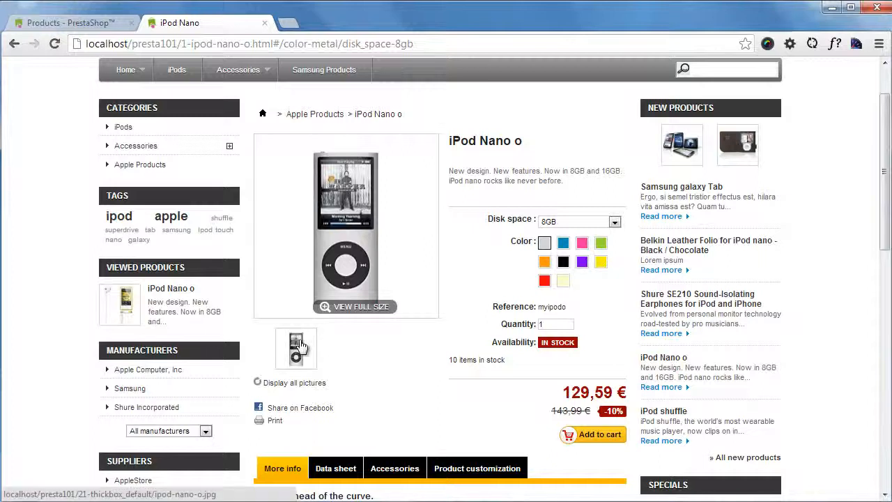
left_click(582, 243)
left_click(545, 243)
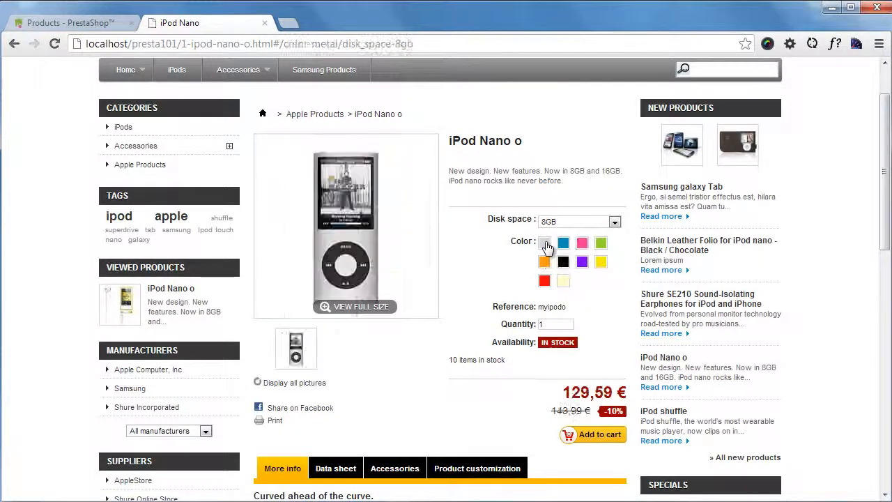
left_click(583, 246)
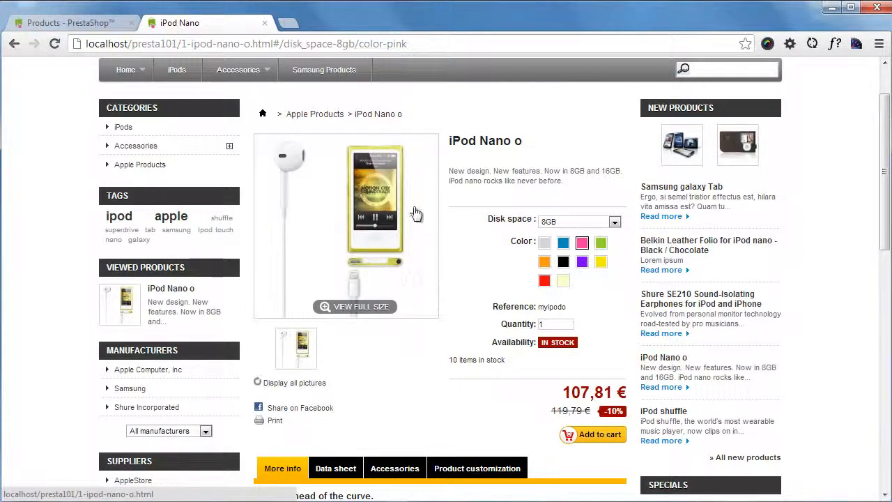
- Display all pictures for the pink 8GB variant, browse the thumbnails and switch the color to Lime
left_click(308, 389)
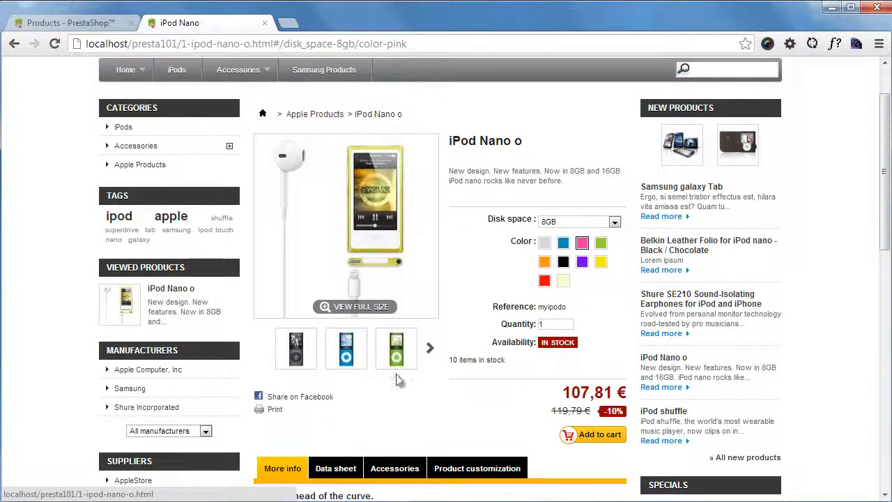
left_click(430, 353)
left_click(261, 352)
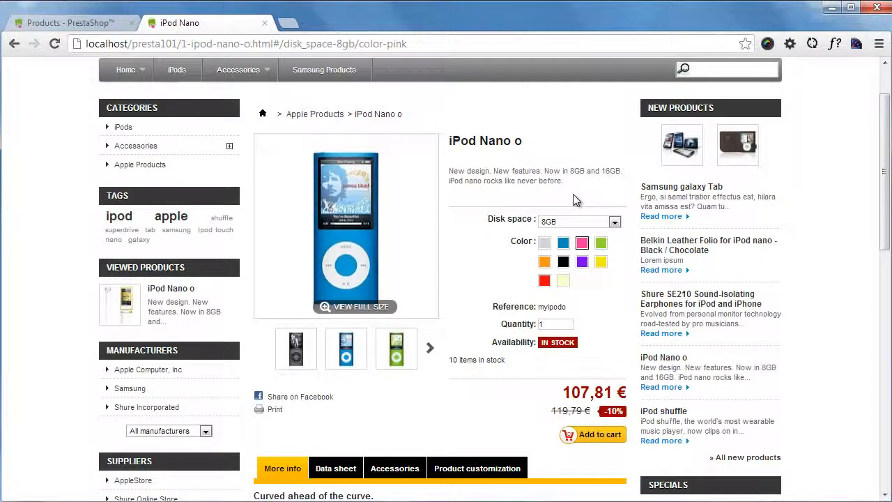
left_click(601, 222)
left_click(599, 220)
left_click(564, 283)
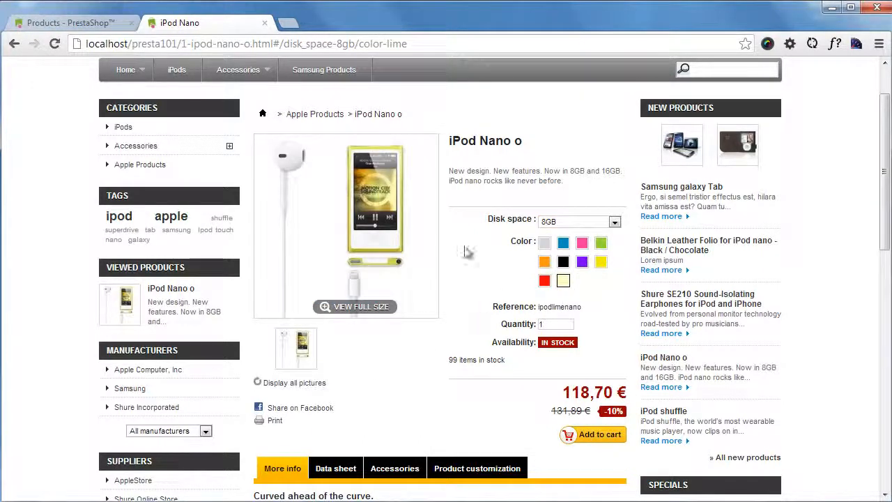
- Choose 16GB disk space for the Lime color, display all pictures and examine the product's availability and price
left_click(613, 222)
left_click(586, 237)
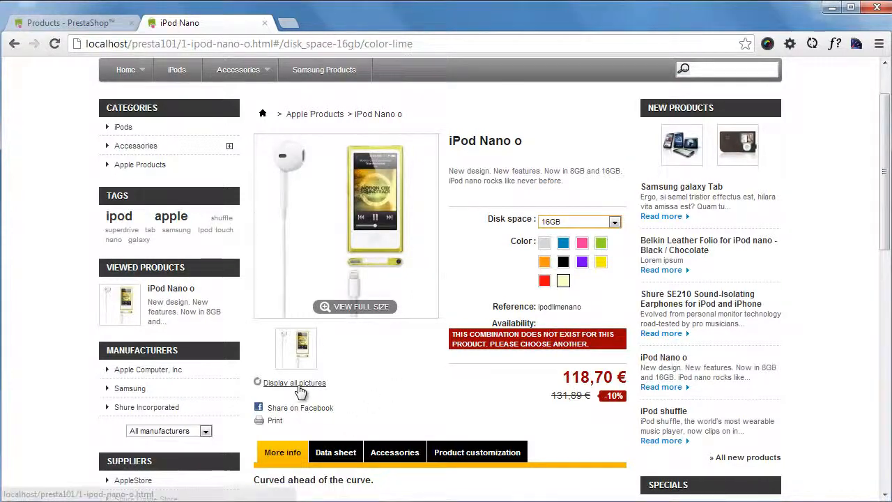
left_click(276, 382)
scroll(316, 245, "up", 1)
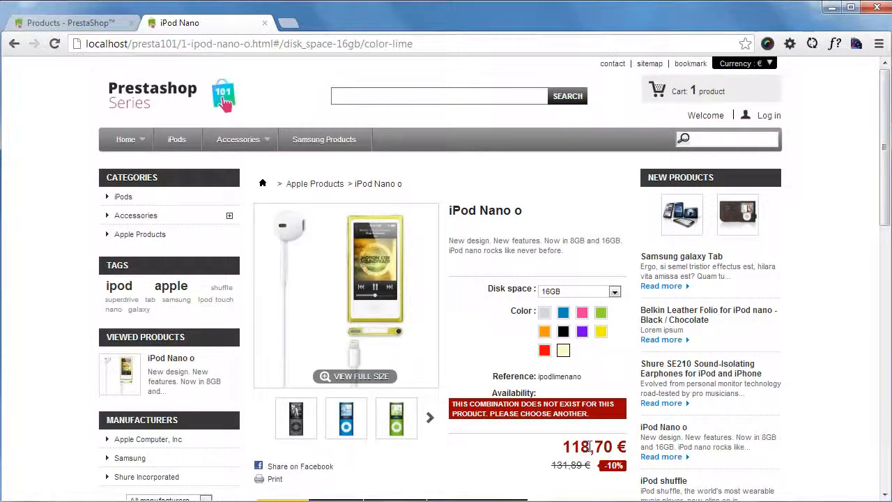
scroll(572, 439, "down", 1)
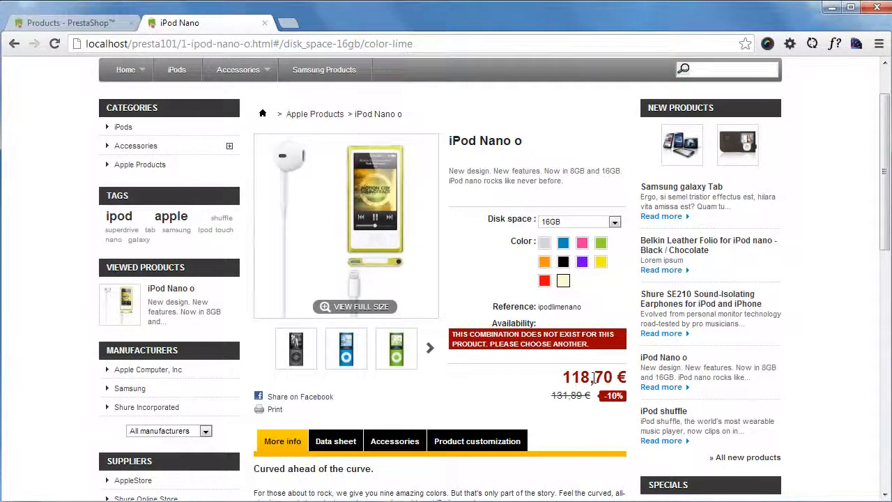
scroll(593, 380, "up", 1)
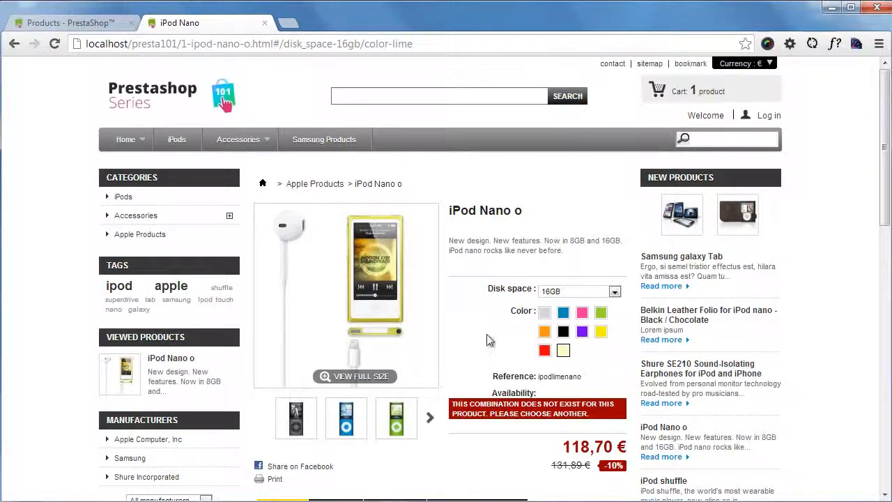
scroll(474, 342, "down", 1)
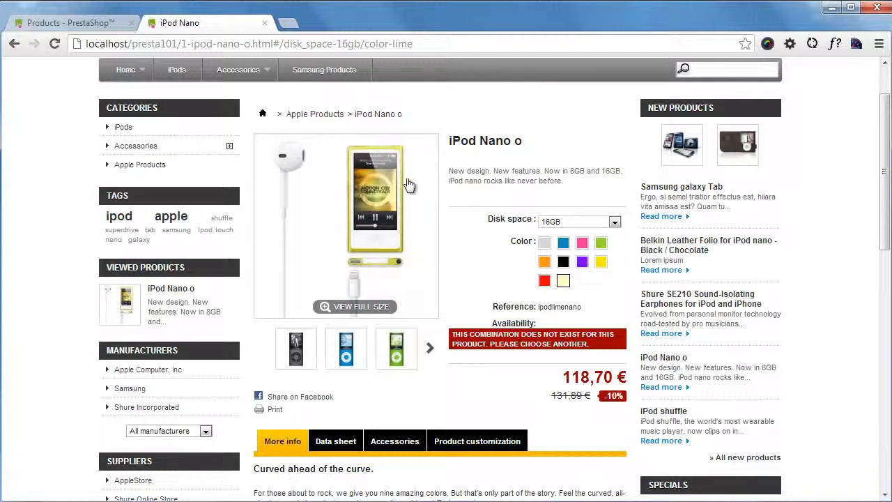
scroll(418, 230, "up", 1)
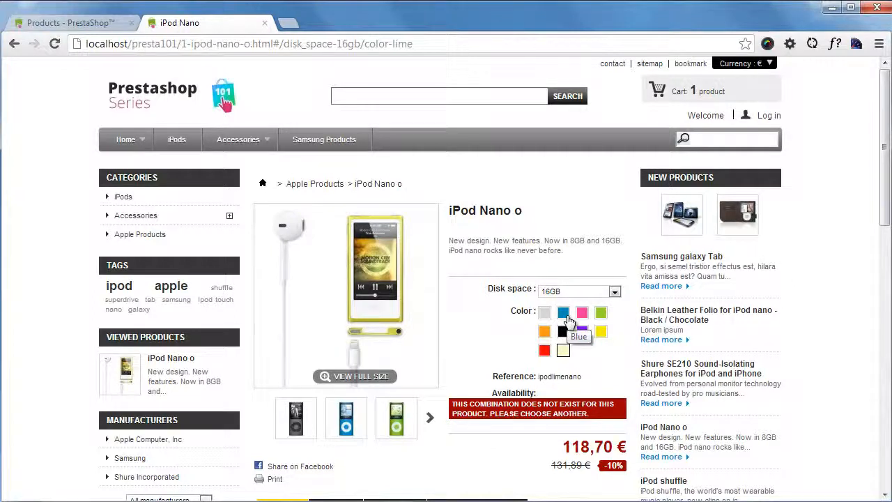
- Switch the disk space back to 8GB and open the iPods category to check the iPod Nano o's listed price
left_click(551, 291)
left_click(561, 305)
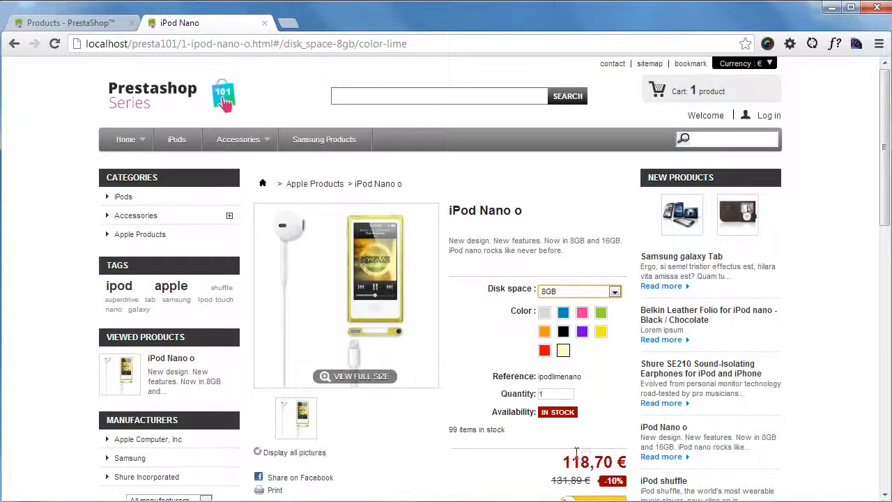
scroll(576, 451, "down", 2)
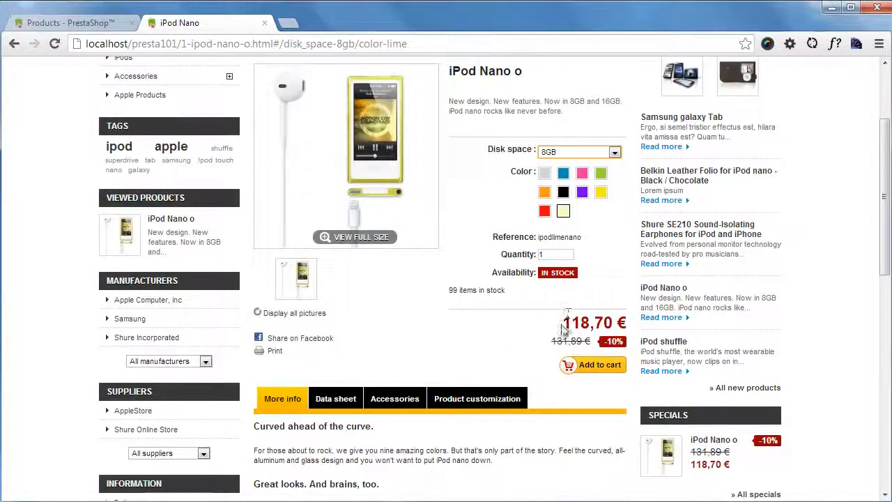
scroll(509, 342, "up", 2)
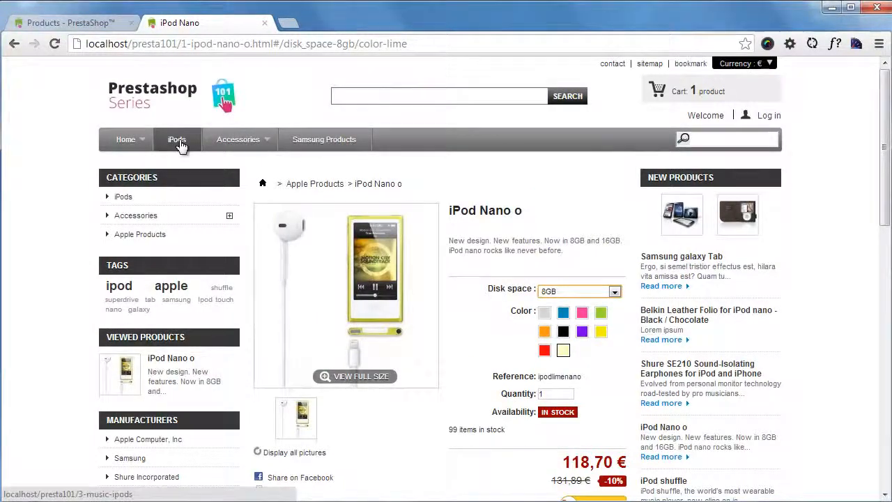
left_click(177, 142)
scroll(382, 164, "down", 5)
scroll(604, 235, "up", 2)
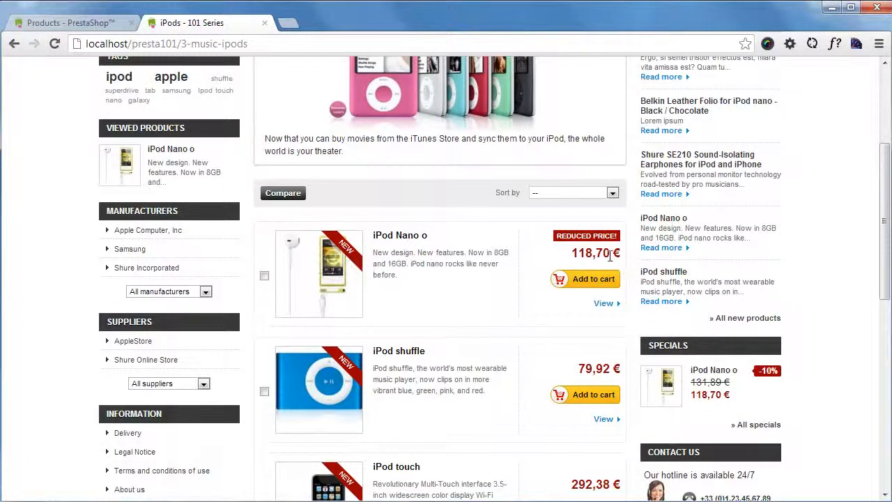
- Return to the back office and make the Metal 8GB combination the default for the iPod Nano o
left_click(106, 17)
scroll(512, 334, "down", 3)
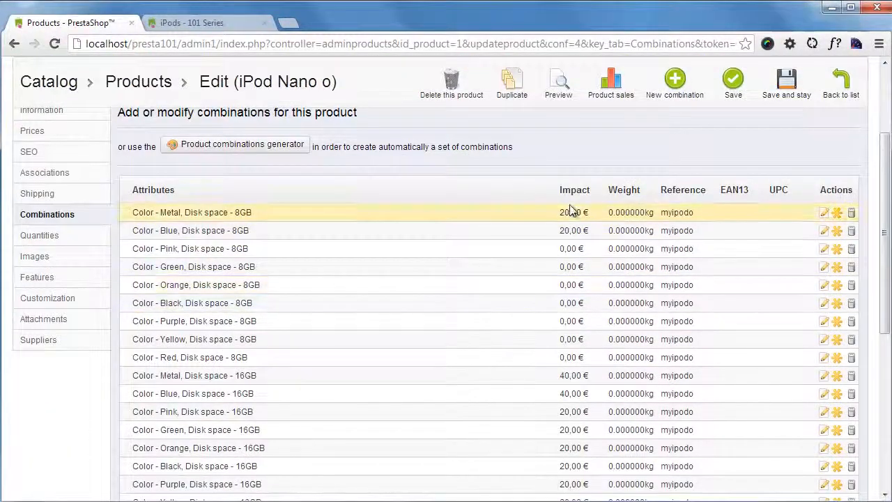
scroll(453, 253, "down", 2)
scroll(462, 253, "up", 4)
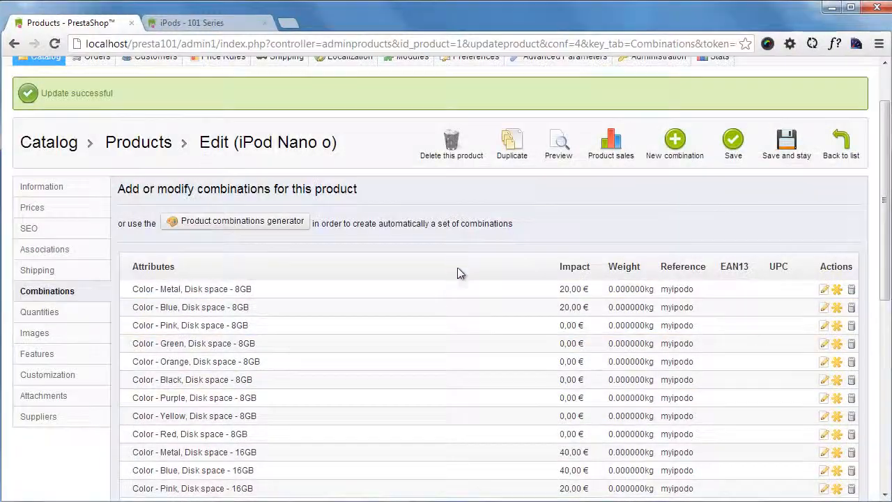
scroll(753, 307, "down", 6)
scroll(710, 312, "up", 7)
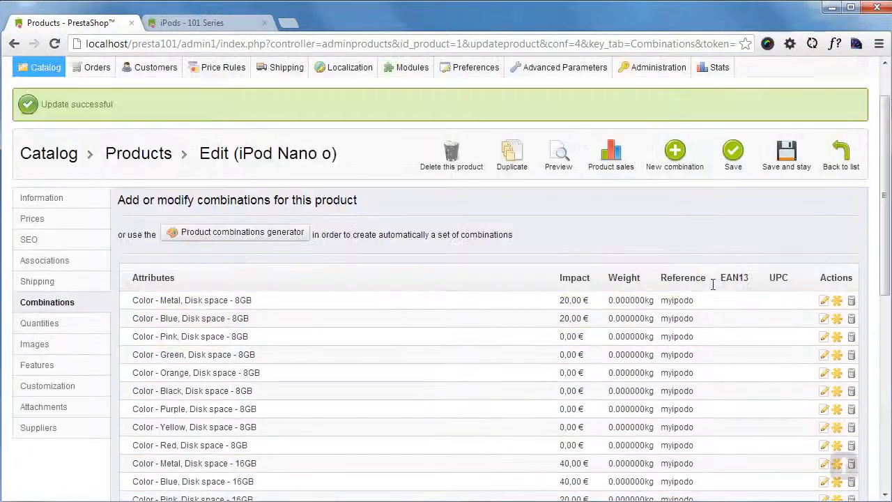
left_click(836, 300)
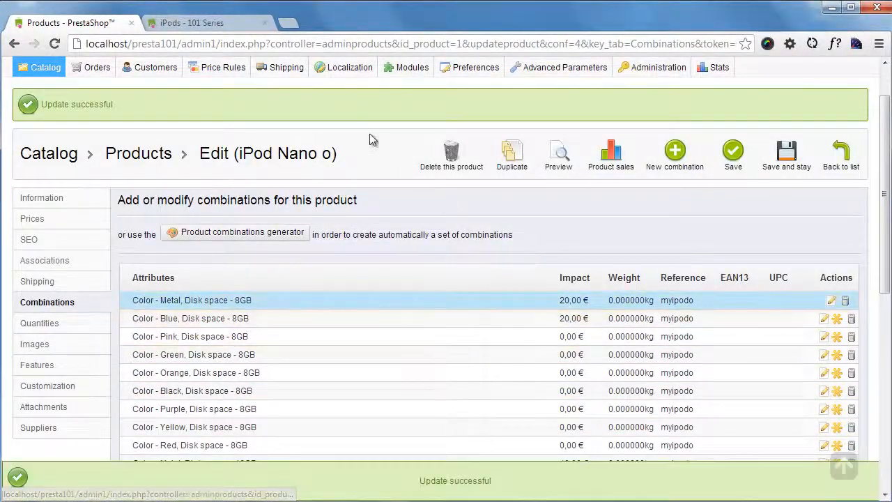
- Reload the iPods category page in the store and check the iPod Nano o's listed price and image
left_click(245, 24)
key("F5")
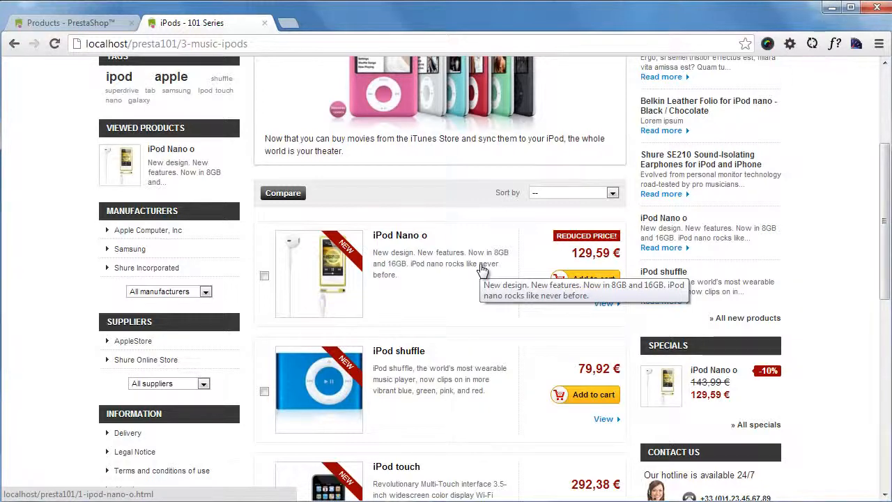
scroll(502, 277, "up", 3)
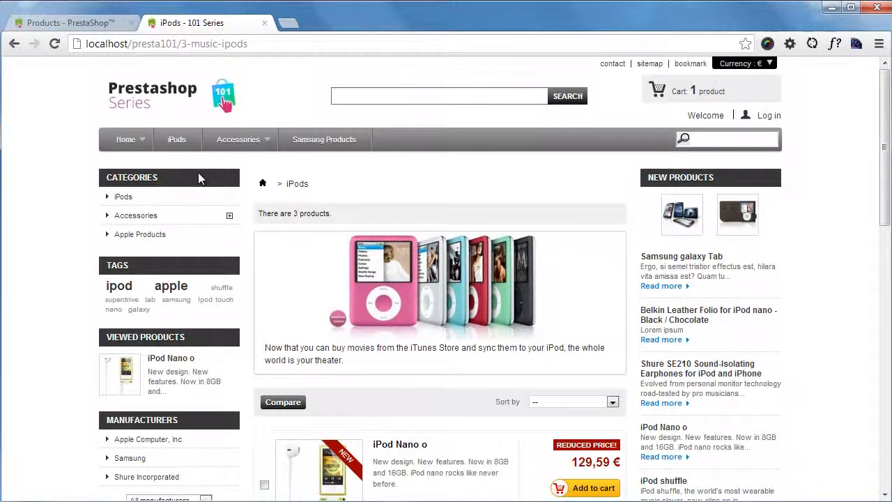
- View the Samsung galaxy Tab page from the Samsung Products category and return to the back office
left_click(329, 143)
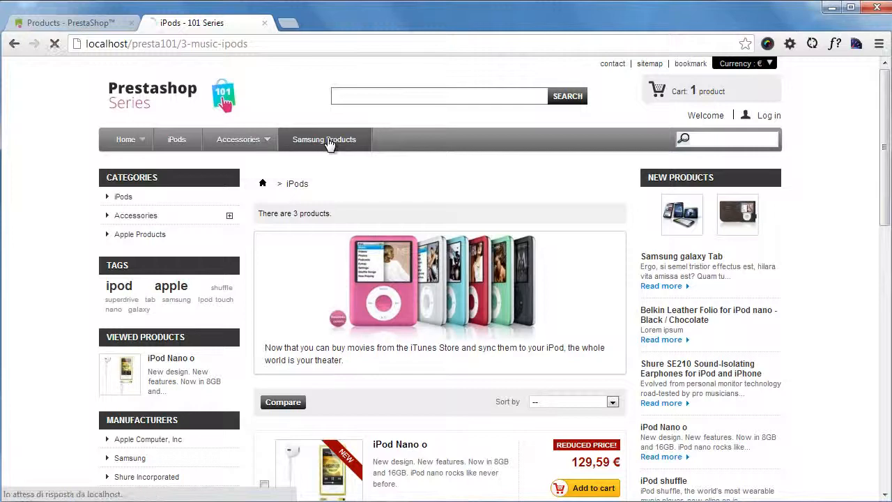
scroll(329, 139, "down", 1)
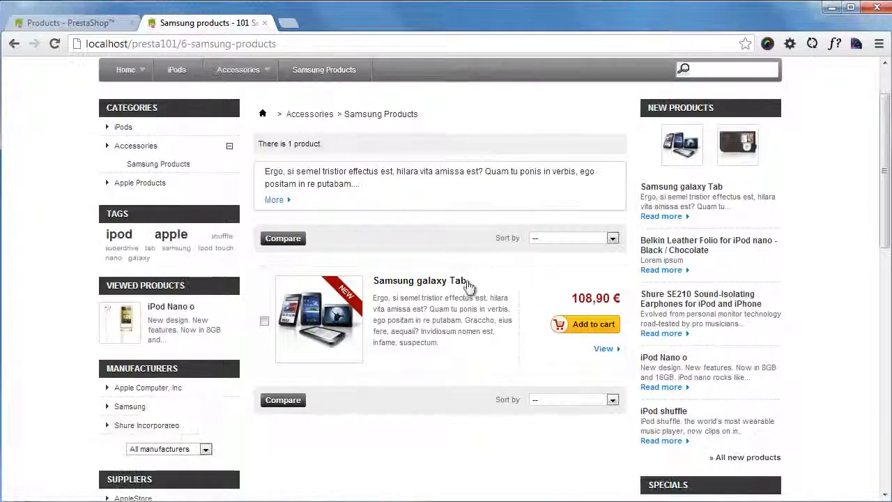
left_click(432, 285)
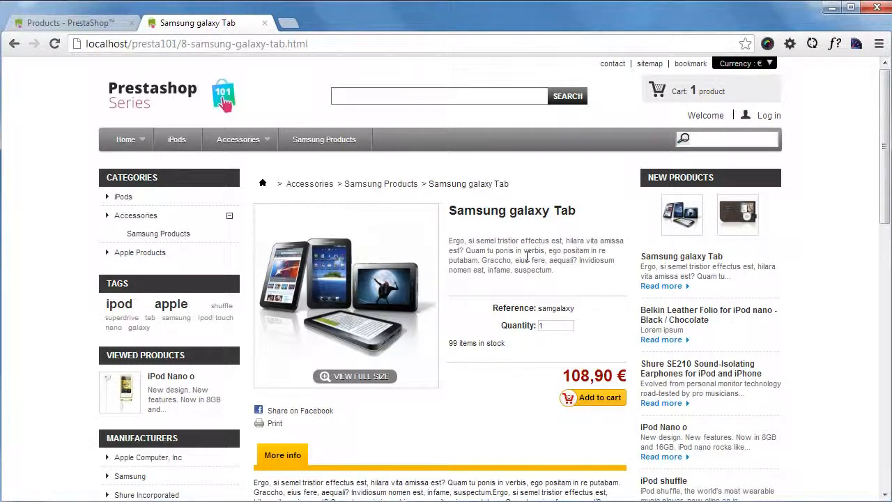
left_click(63, 22)
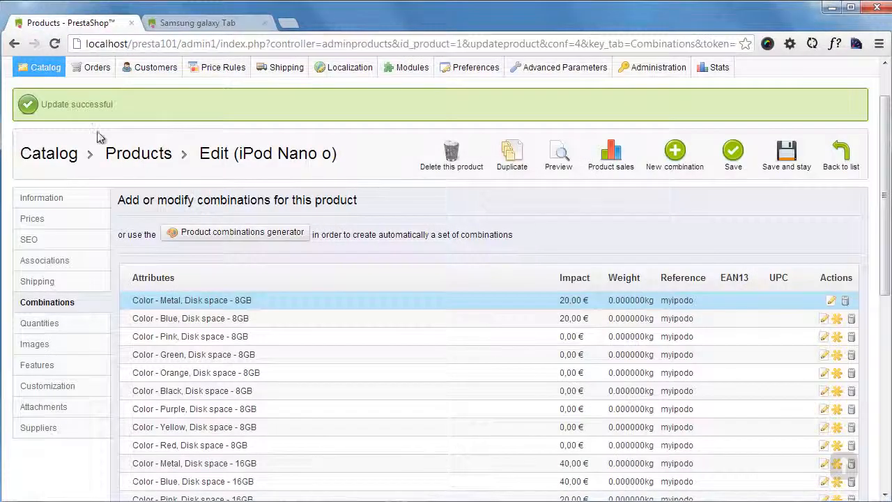
- Start a new attribute in the catalog's Attributes and Values and name it Connection
scroll(98, 136, "up", 2)
mouse_move(56, 131)
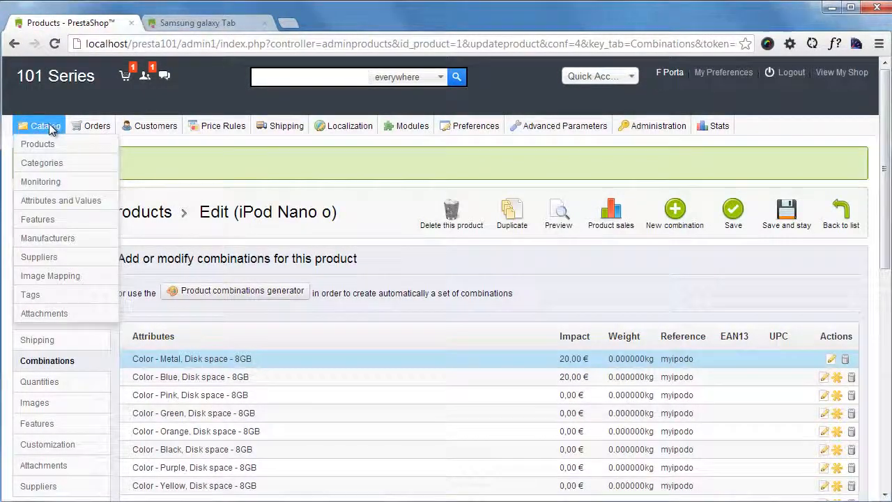
left_click(63, 201)
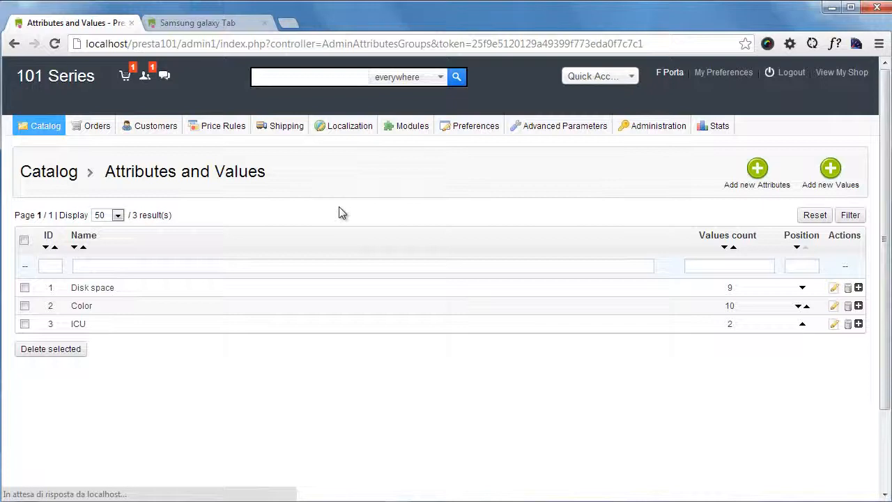
left_click(757, 176)
left_click(302, 236)
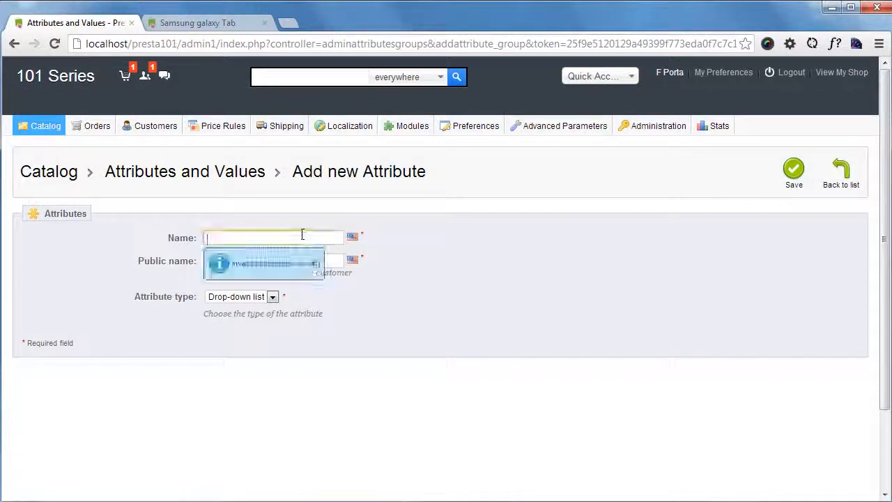
type("Connectio")
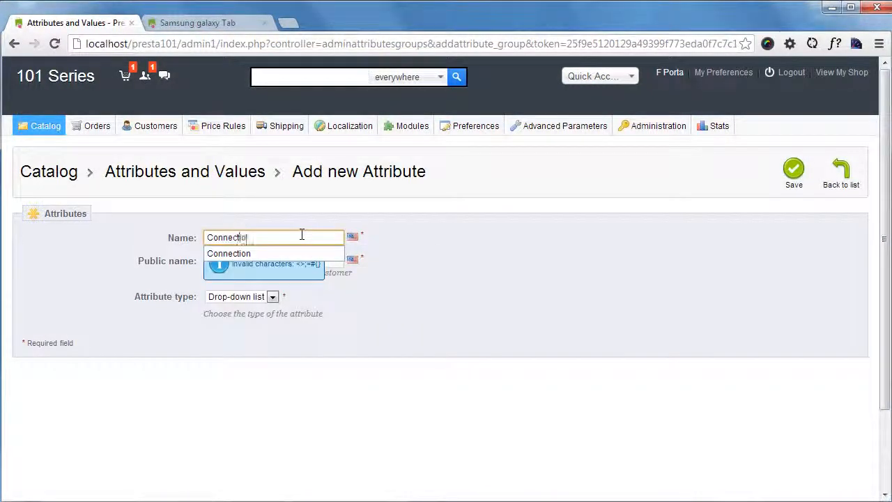
type("n")
left_click(478, 265)
- Set the new attribute's public name to Connection and its attribute type to Radio button
left_click(295, 261)
double_click(250, 238)
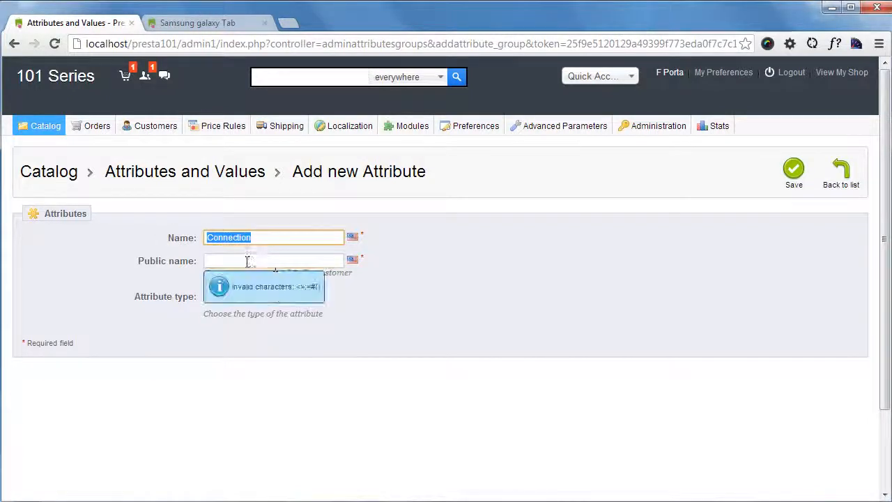
left_click(291, 263)
type("Connection")
left_click(382, 317)
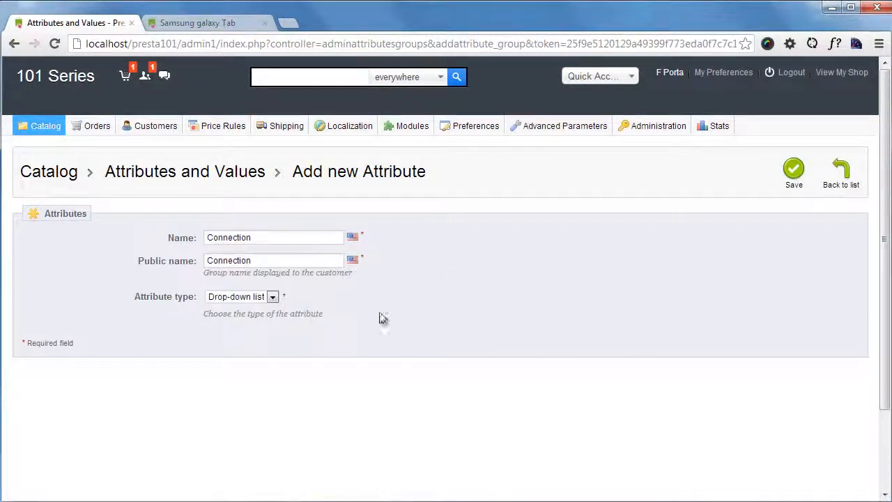
left_click(272, 299)
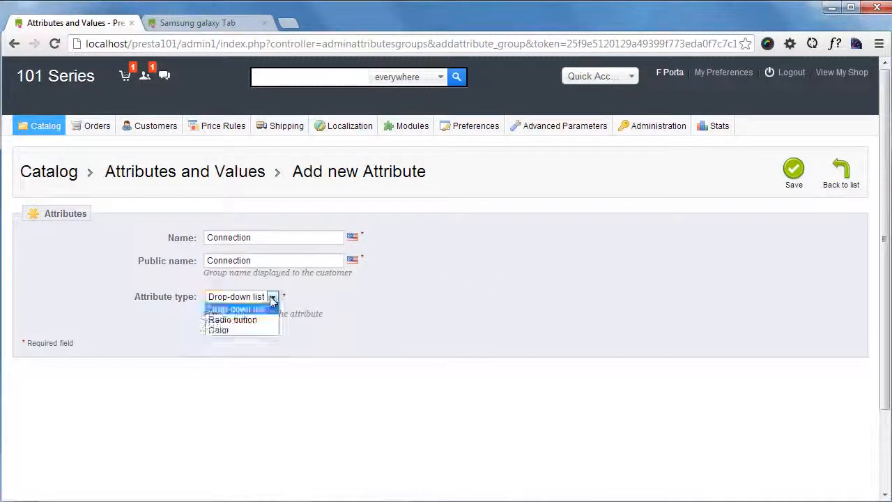
left_click(249, 325)
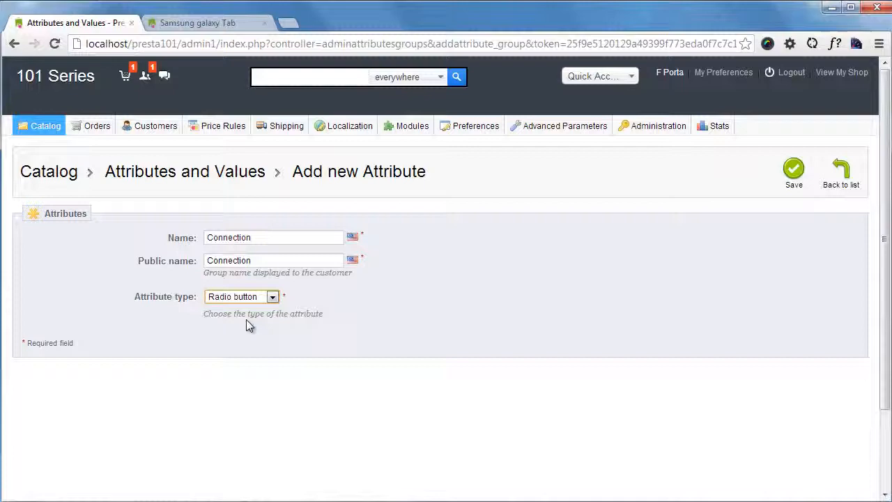
- Open the iPod Nano o page from the store's iPods category, examine its Disk space selector, and return to the Samsung galaxy Tab page
left_click(197, 22)
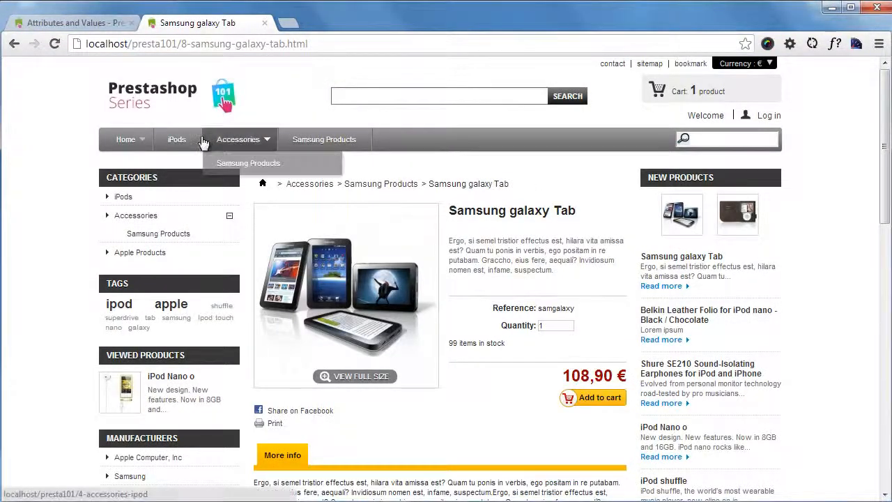
left_click(178, 139, "ctrl+shift")
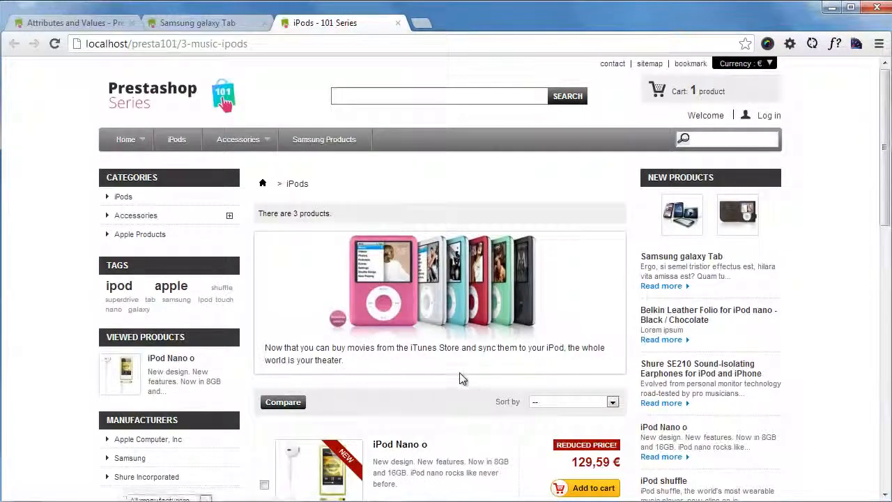
scroll(398, 303, "down", 2)
left_click(399, 303)
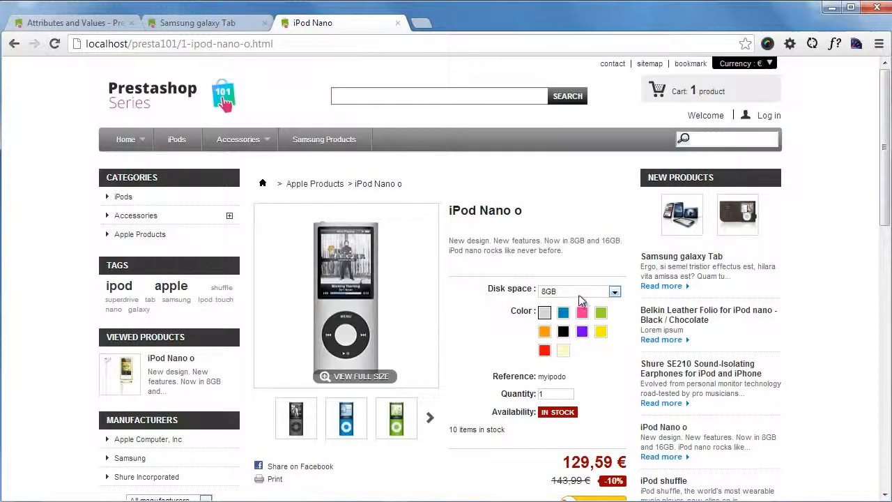
left_click(578, 295)
left_click(561, 272)
left_click(209, 23)
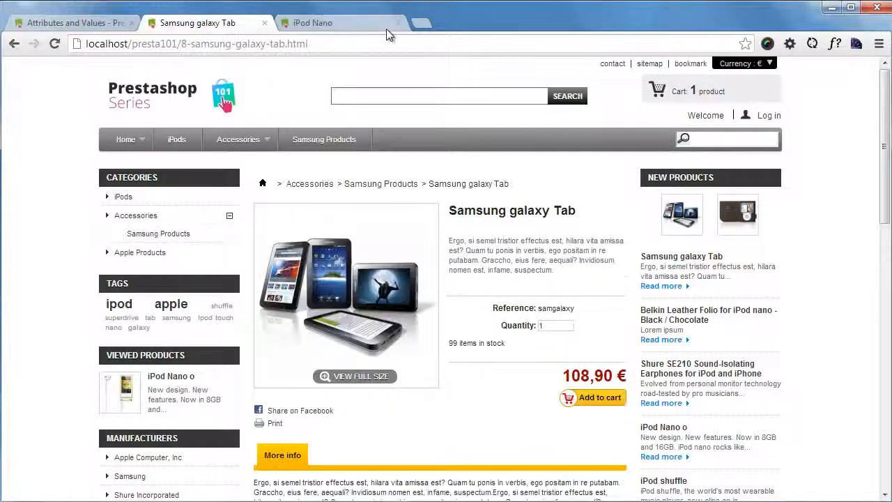
- Return to the back office, save the Connection attribute and expand its list of values
left_click(76, 23)
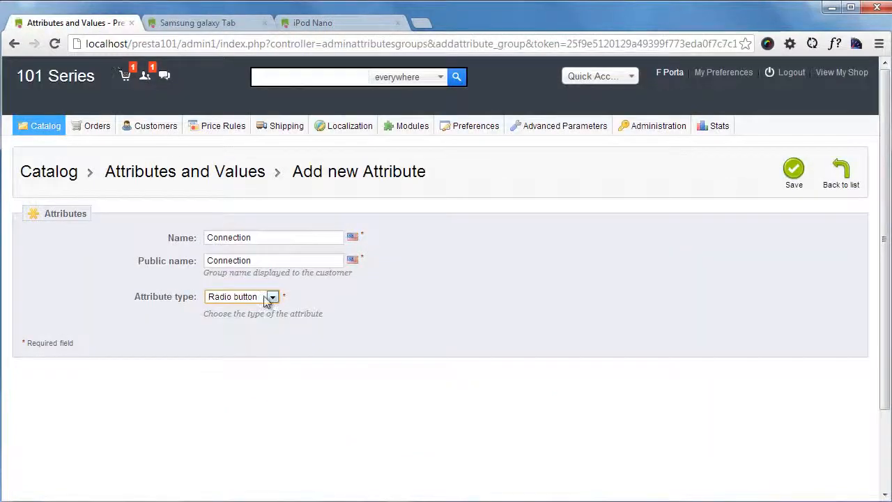
left_click(794, 178)
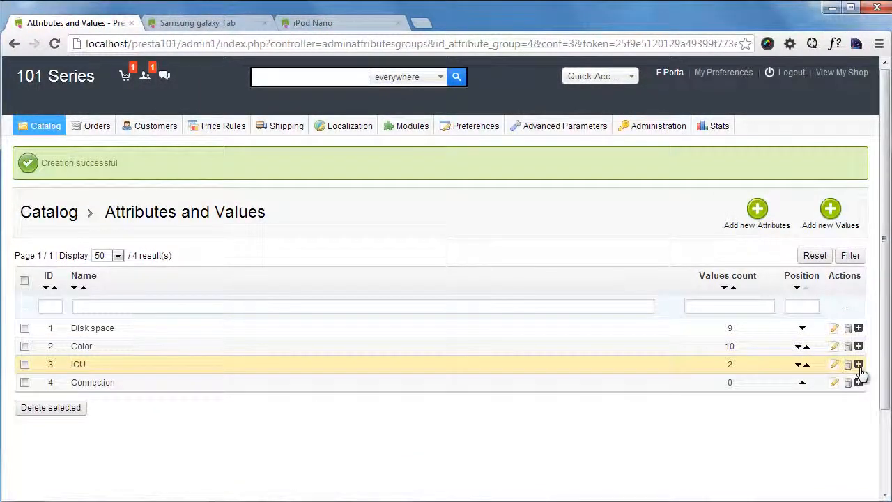
left_click(859, 383)
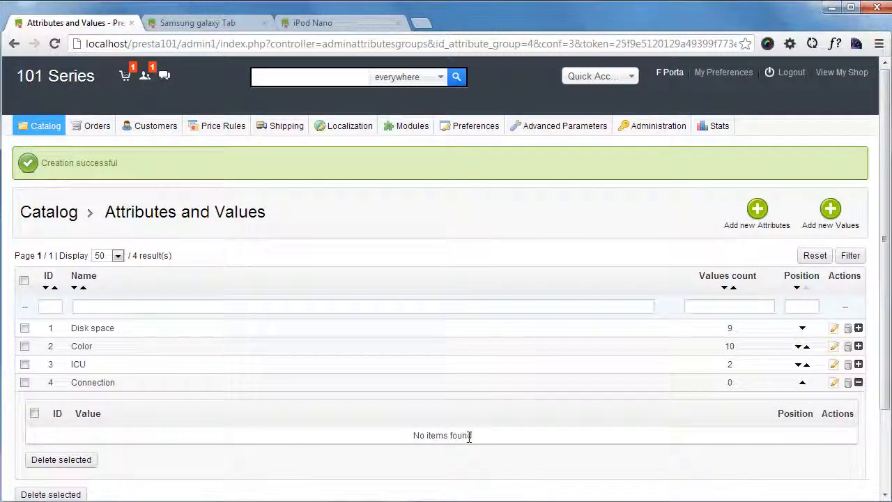
- Add the value 3G to the Connection attribute and save it, continuing with another value
left_click(823, 220)
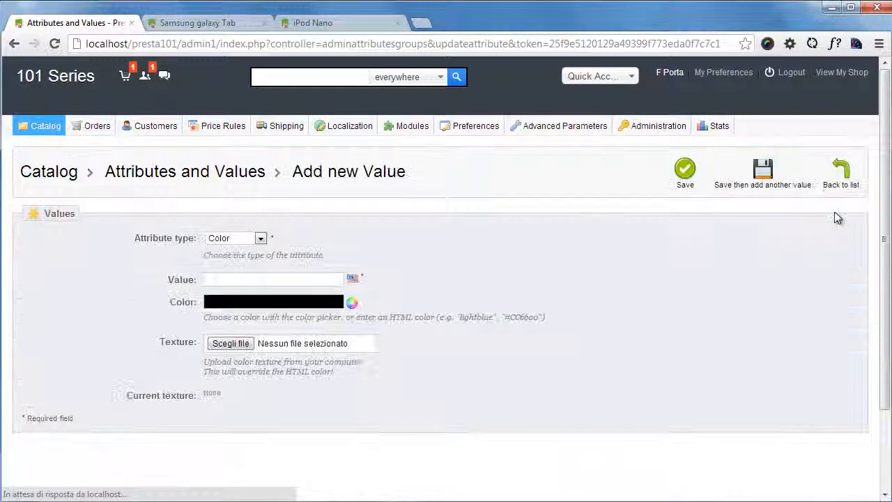
left_click(259, 238)
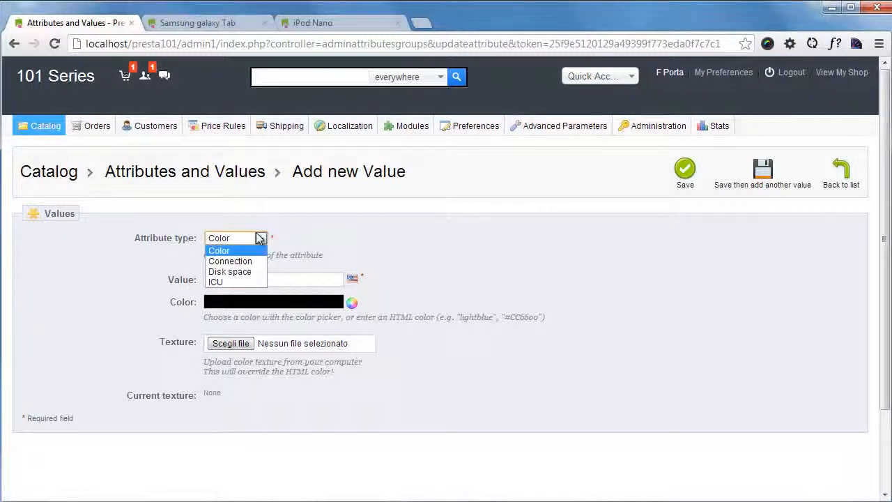
left_click(230, 261)
left_click(253, 279)
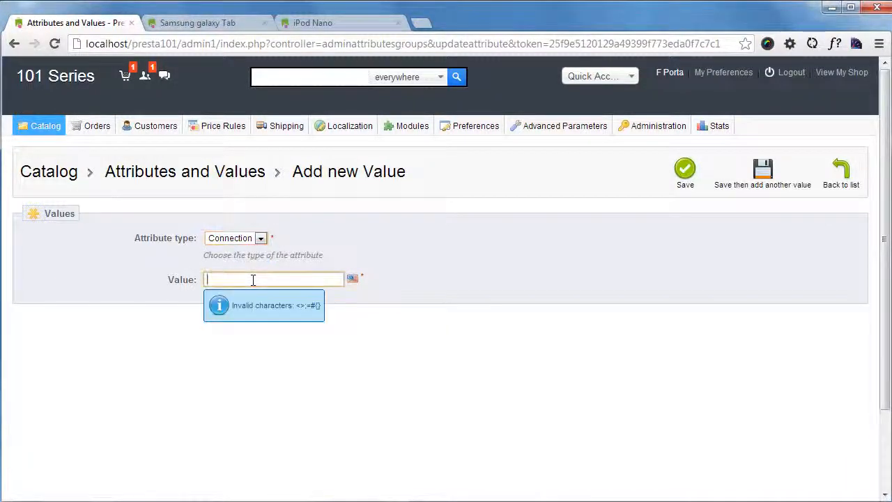
type("3G")
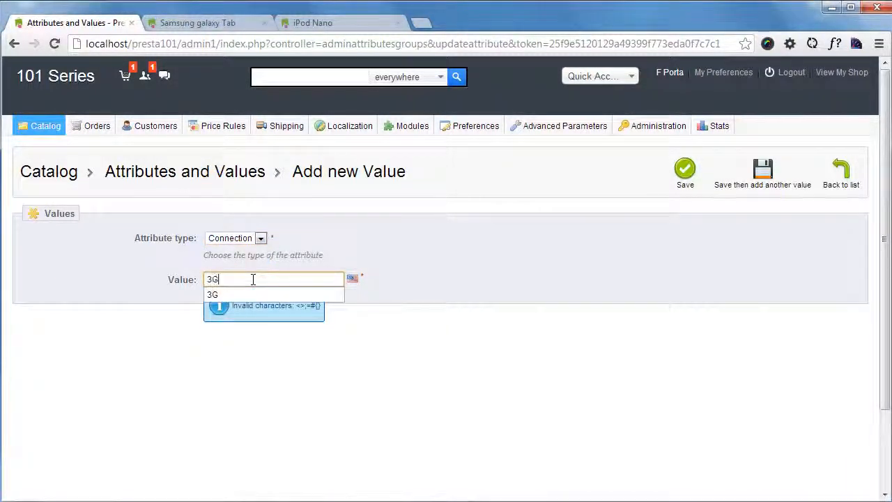
left_click(464, 267)
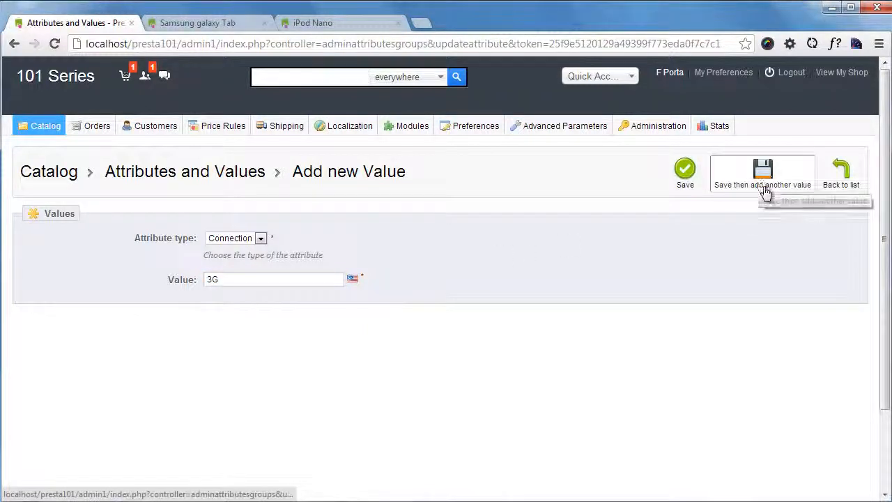
left_click(765, 187)
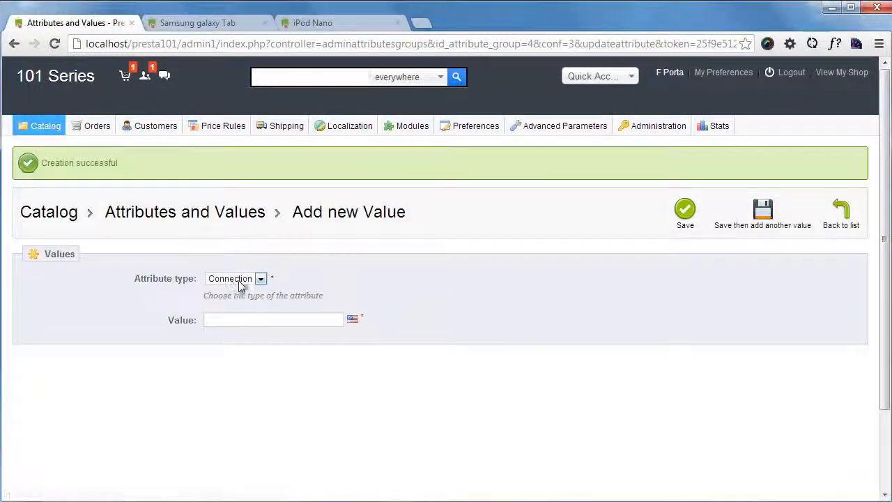
- Add the value Wifi Only to the Connection attribute and save it
left_click(232, 319)
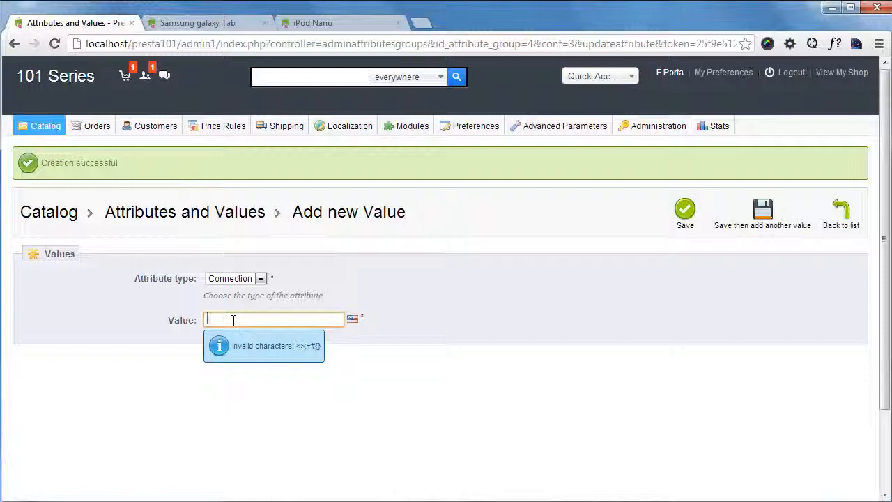
type("WiFi")
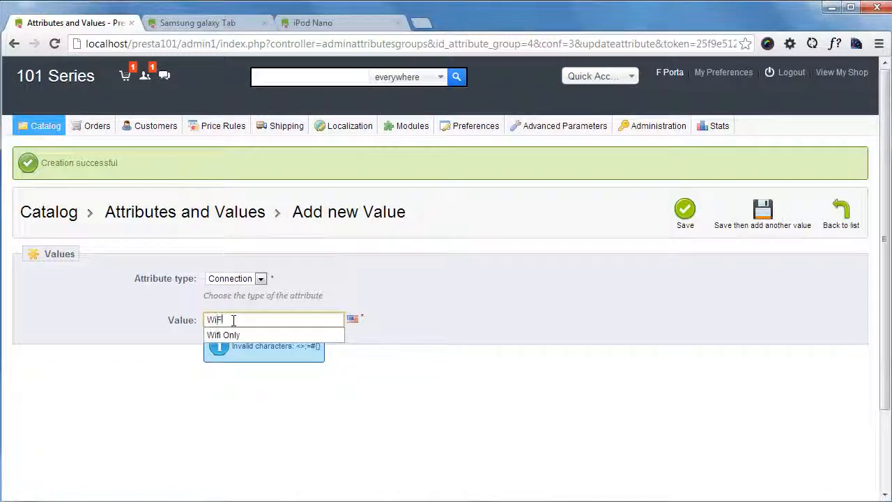
type("F")
left_click(235, 335)
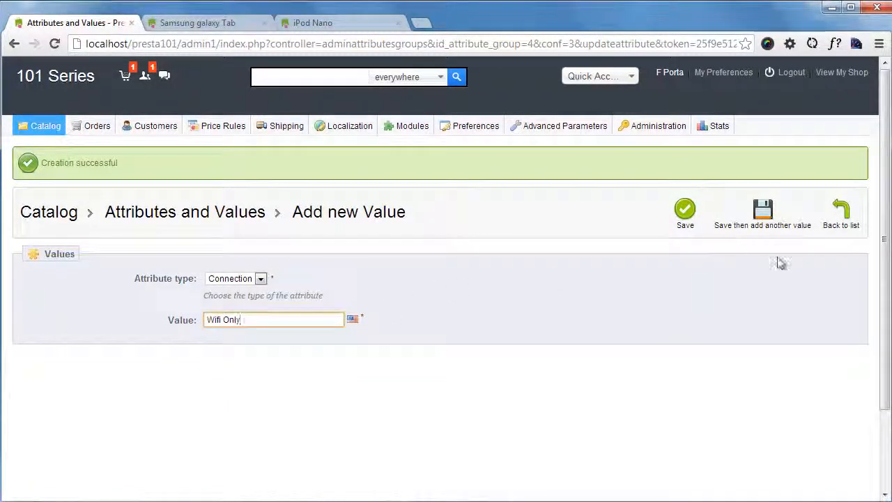
left_click(685, 212)
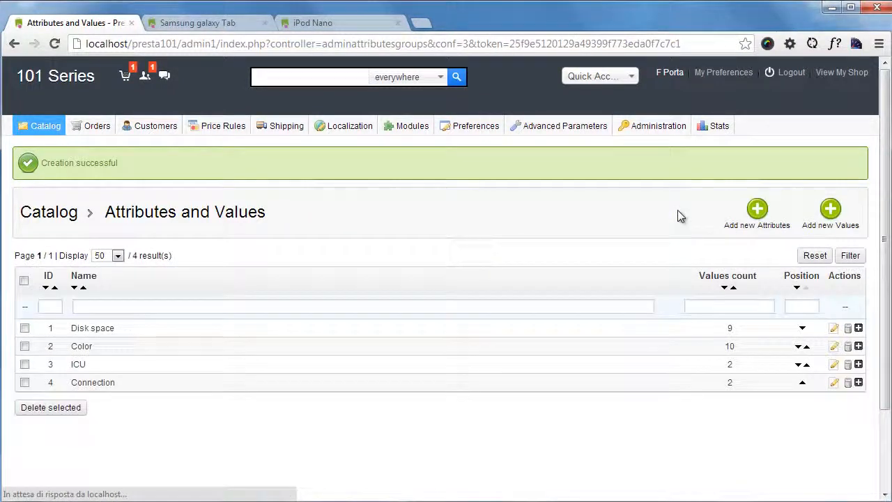
- Open the Samsung galaxy Tab from the product catalog for editing and show its combinations
mouse_move(33, 132)
left_click(49, 141)
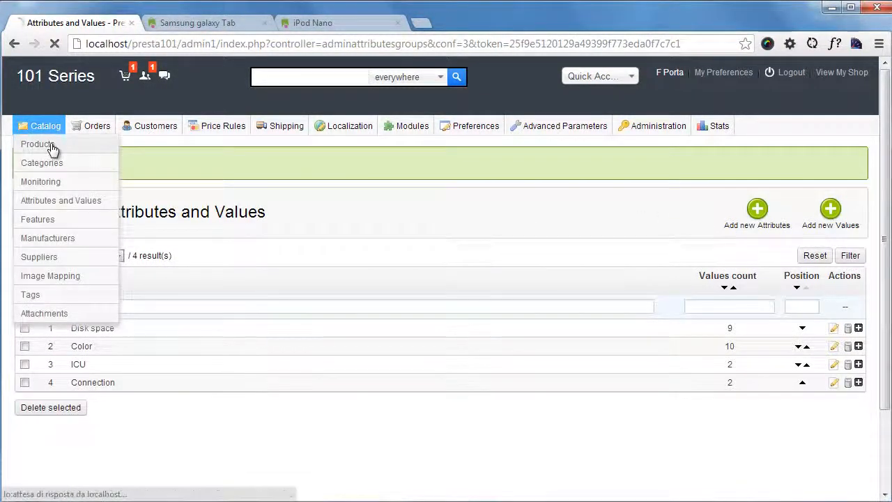
scroll(232, 298, "down", 3)
left_click(178, 396)
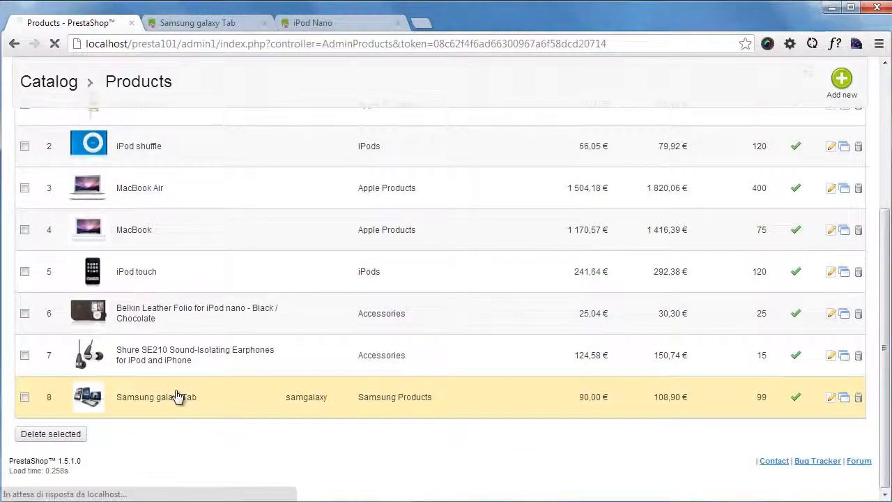
scroll(527, 344, "down", 1)
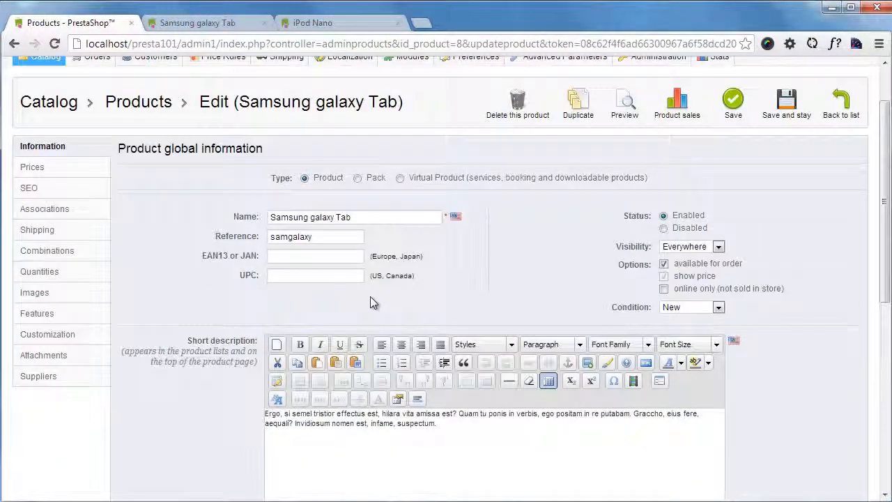
left_click(62, 256)
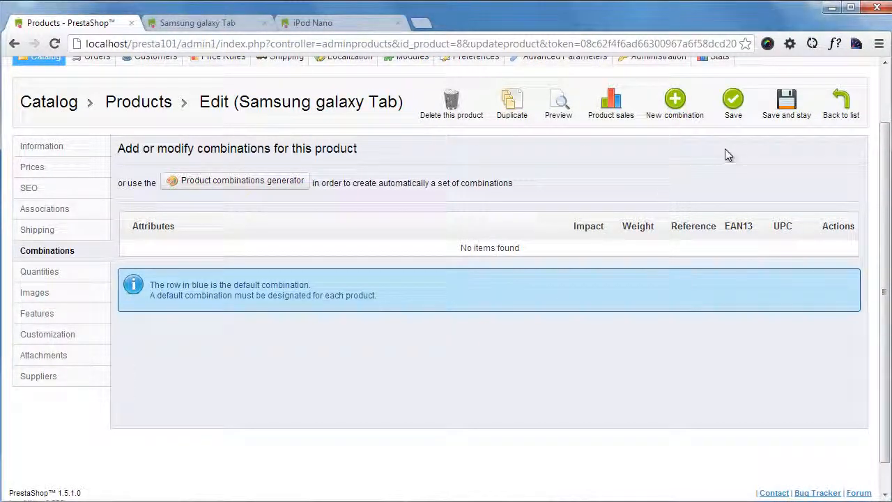
- Start a new combination for the Samsung galaxy Tab and add the attribute Connection: Wifi Only
left_click(680, 112)
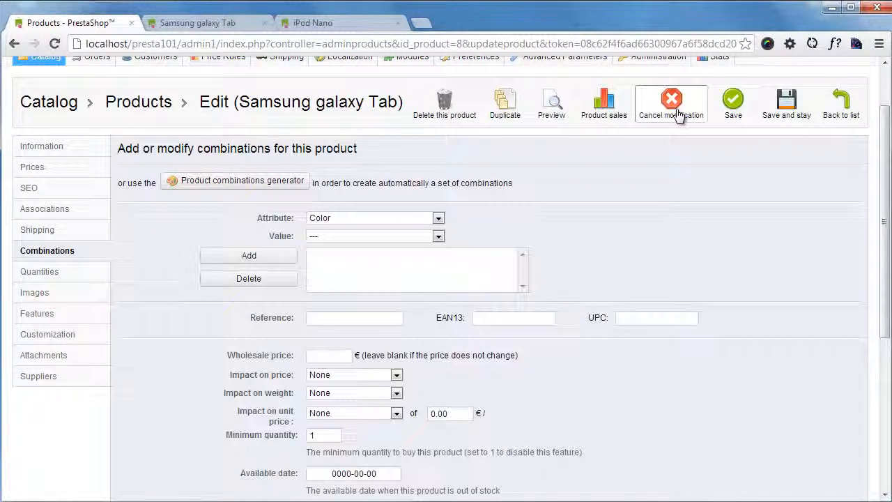
left_click(408, 218)
left_click(393, 244)
left_click(394, 237)
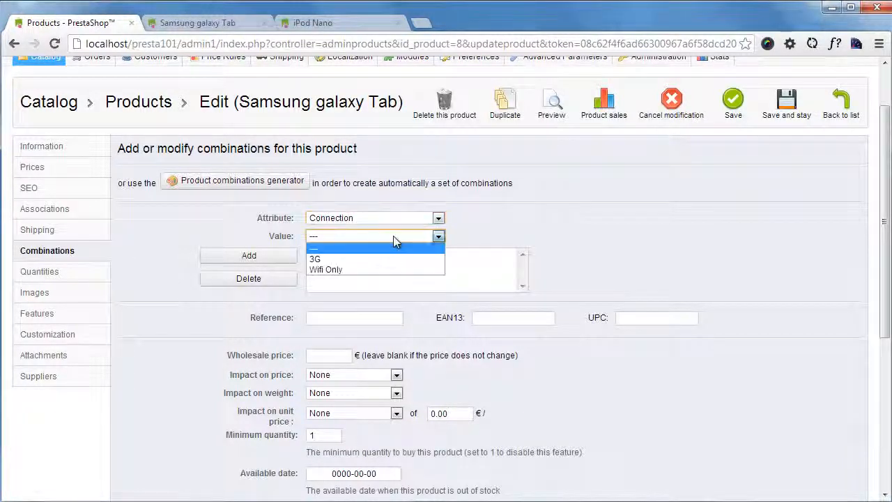
left_click(363, 269)
left_click(269, 254)
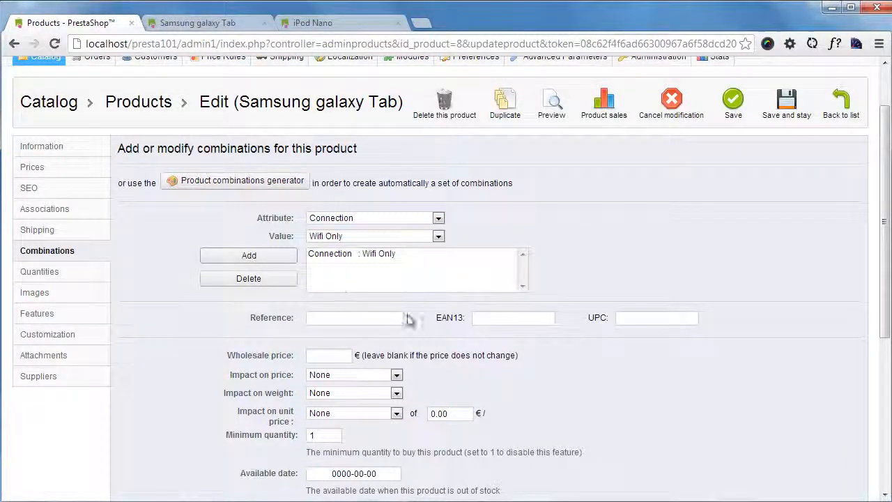
- Set the new Wifi Only combination's reference to samwifi
left_click(398, 319)
type("samwifi")
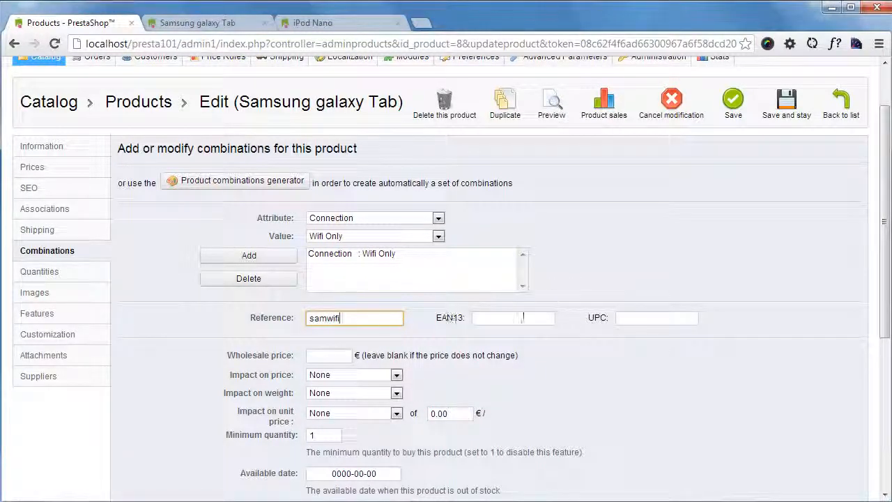
scroll(339, 269, "down", 2)
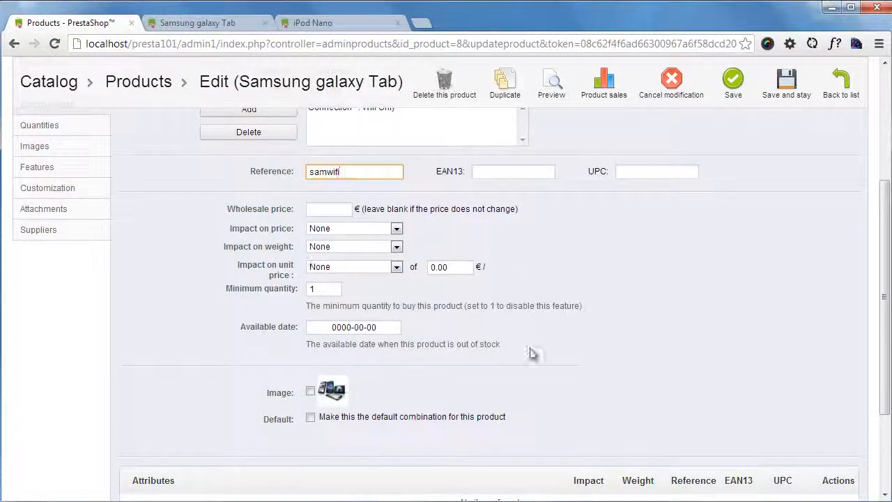
scroll(622, 334, "down", 1)
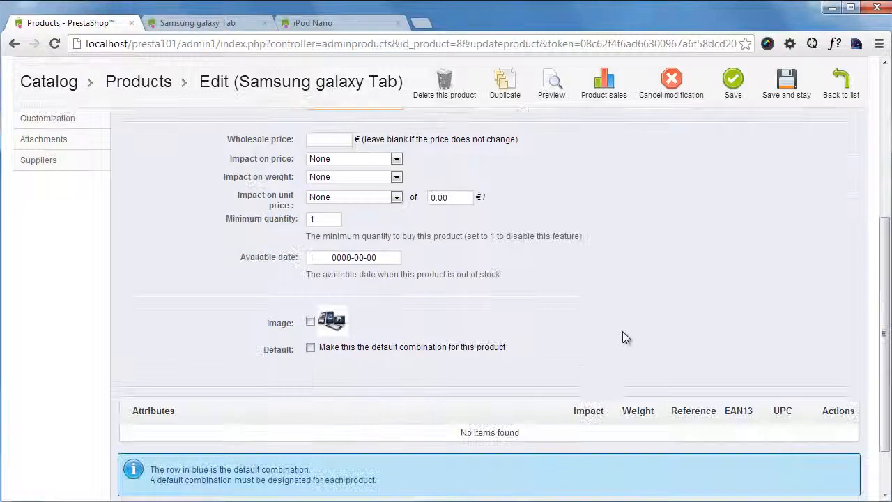
- Make the Wifi Only combination the default for the Samsung galaxy Tab and save, staying on the product
left_click(310, 347)
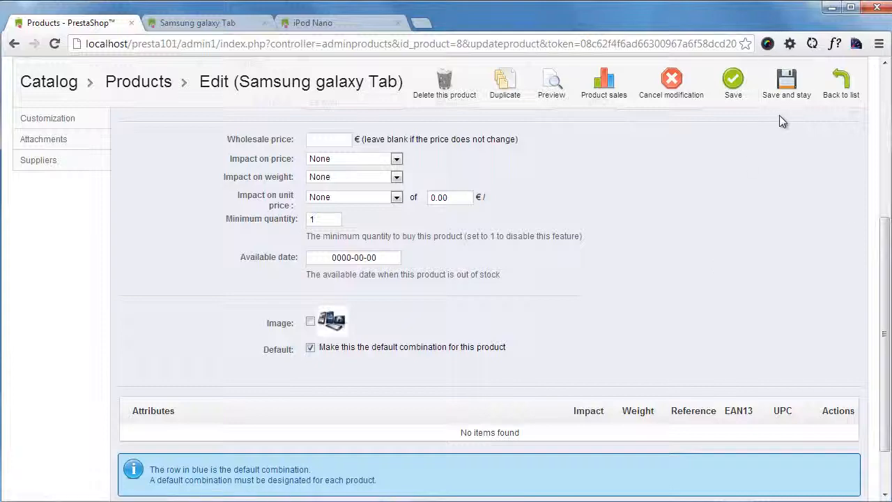
left_click(793, 85)
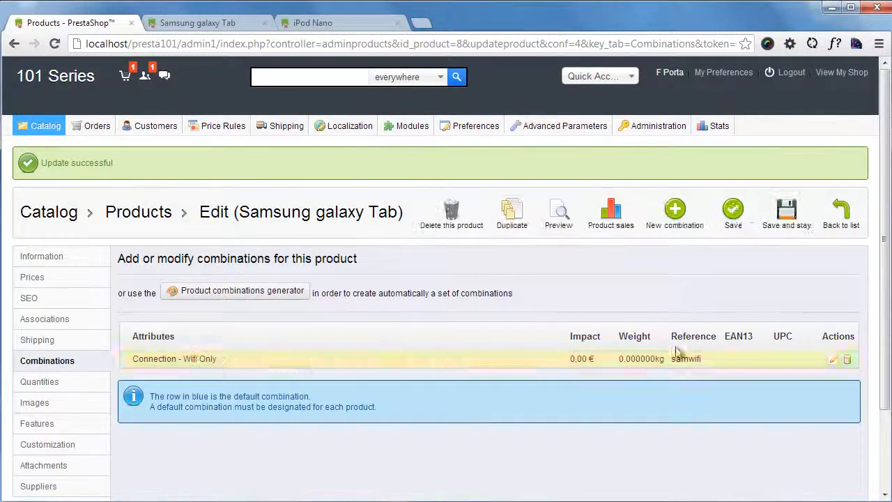
- Start another combination for the Samsung galaxy Tab and add the attribute Connection: Wifi Only
left_click(675, 222)
left_click(377, 328)
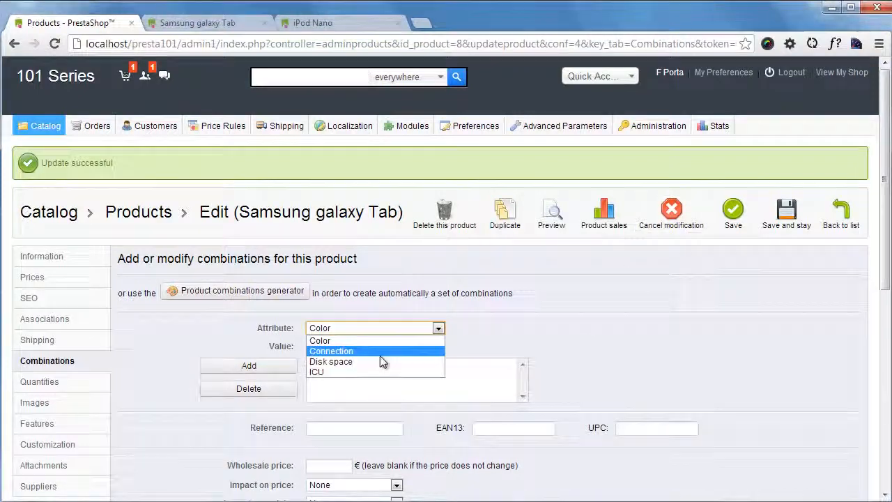
left_click(380, 351)
left_click(377, 346)
left_click(363, 379)
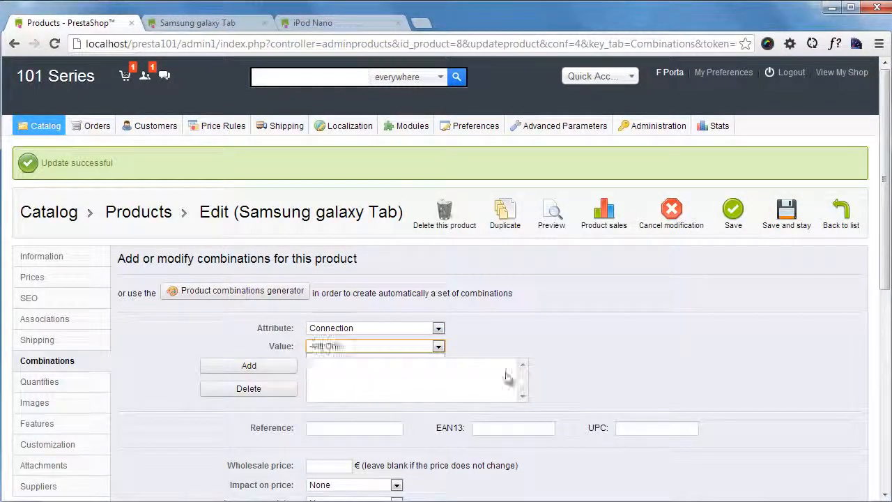
scroll(614, 361, "down", 1)
left_click(288, 297)
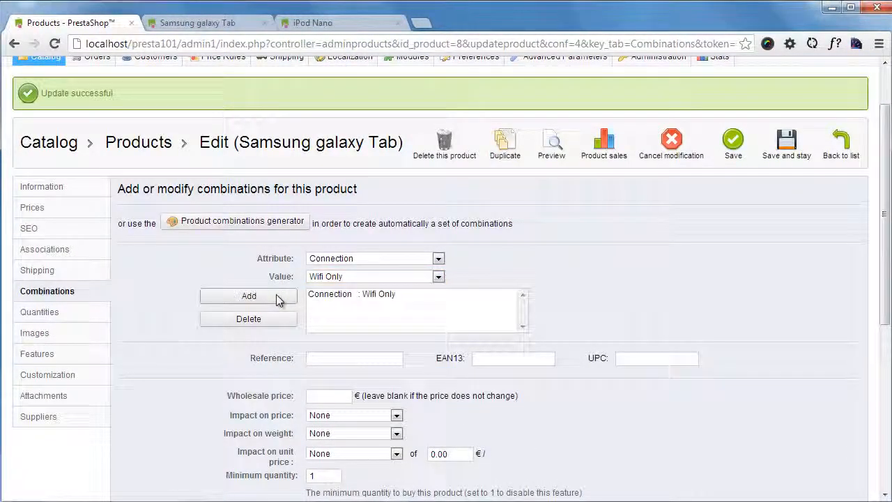
- Replace the Wifi Only entry in the new combination's attribute list with Connection: 3G
left_click(401, 278)
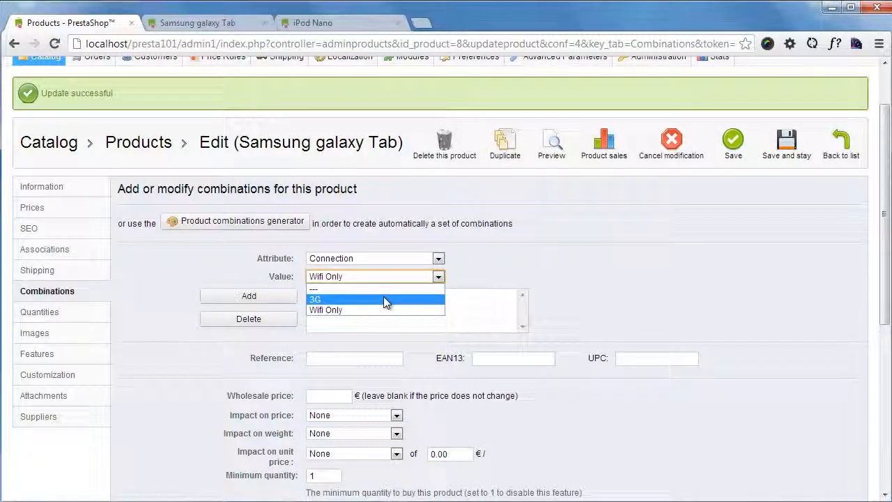
left_click(384, 296)
left_click(365, 295)
left_click(268, 318)
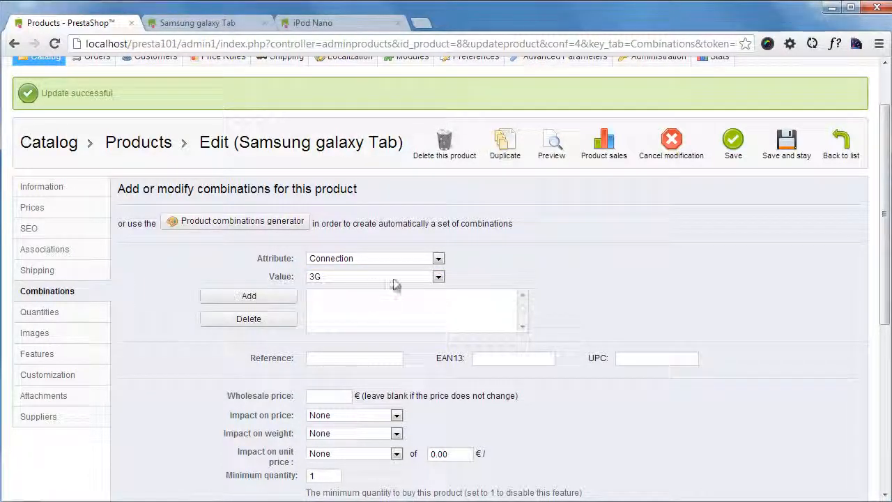
left_click(286, 298)
- Set the 3G combination's reference to sam3g
scroll(504, 296, "down", 1)
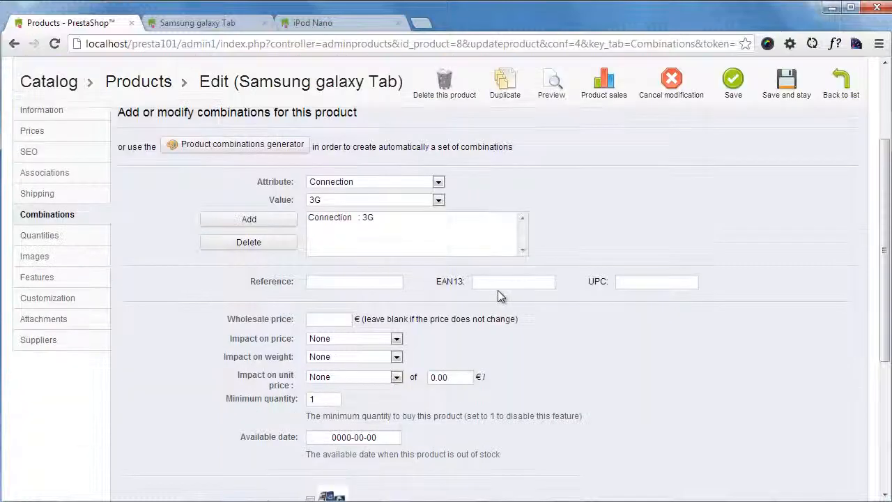
left_click(353, 283)
left_click(353, 283)
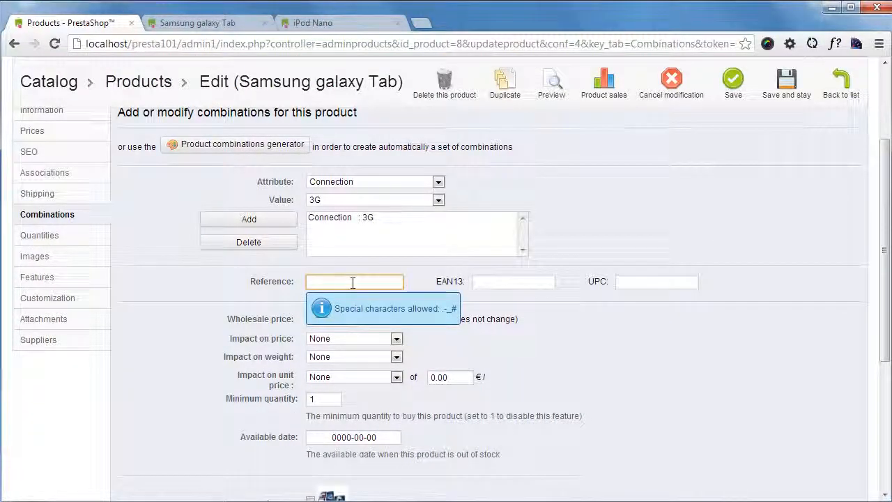
type("sam3g")
- Set the 3G combination's impact on price to an increase of 50 € tax excluded and save the product
scroll(543, 297, "down", 1)
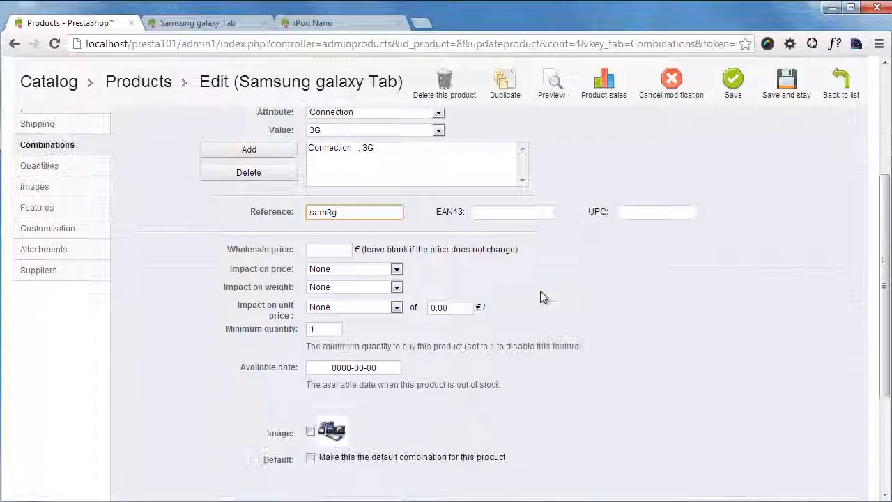
left_click(394, 269)
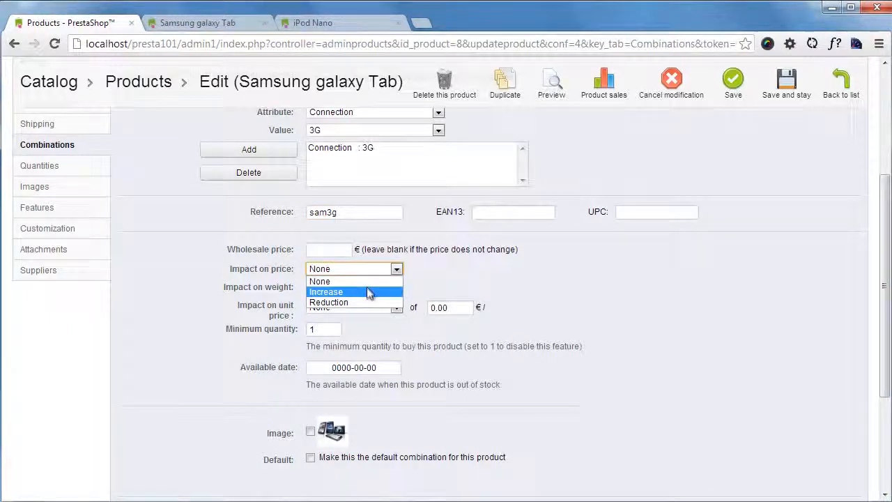
left_click(368, 292)
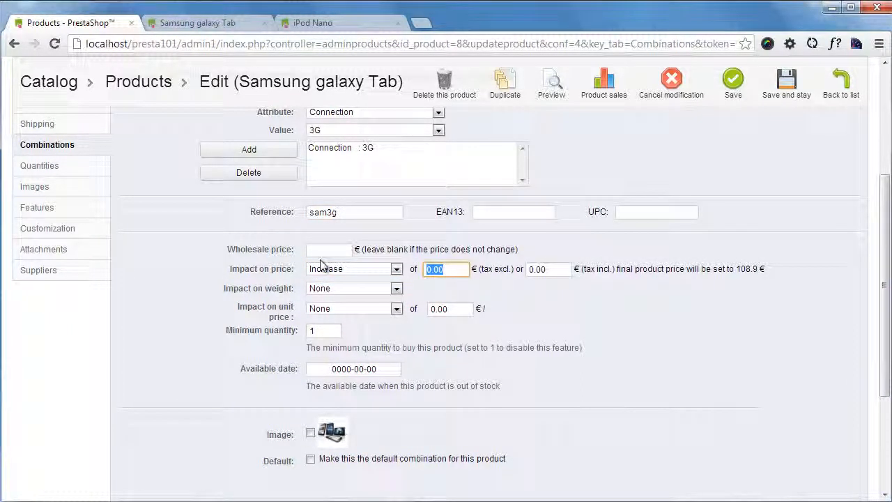
type("50")
double_click(734, 394)
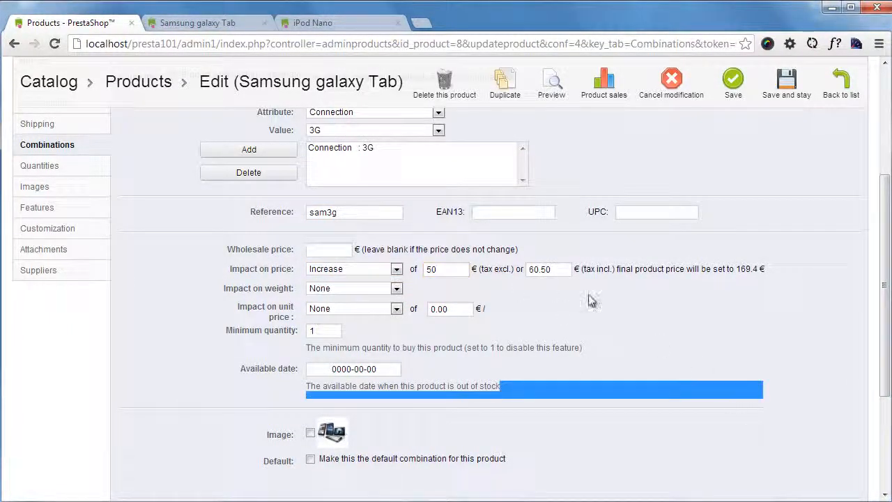
left_click(704, 351)
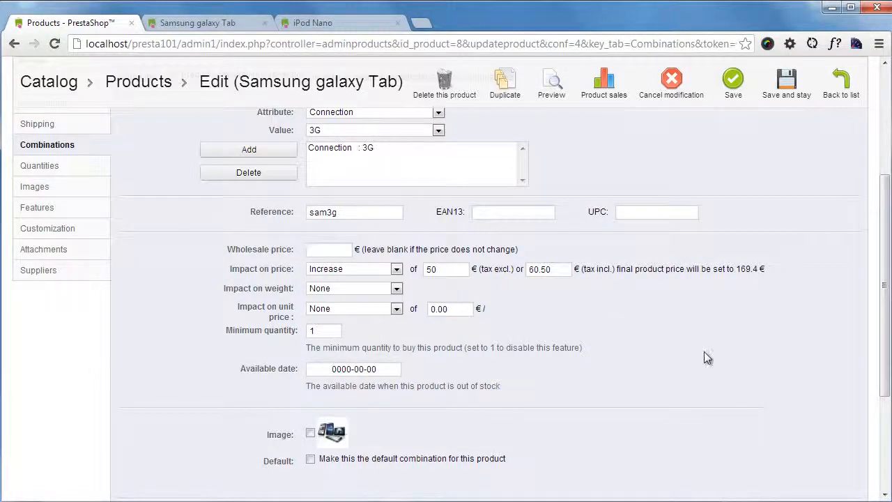
scroll(704, 352, "down", 1)
scroll(760, 371, "down", 2)
scroll(738, 369, "up", 6)
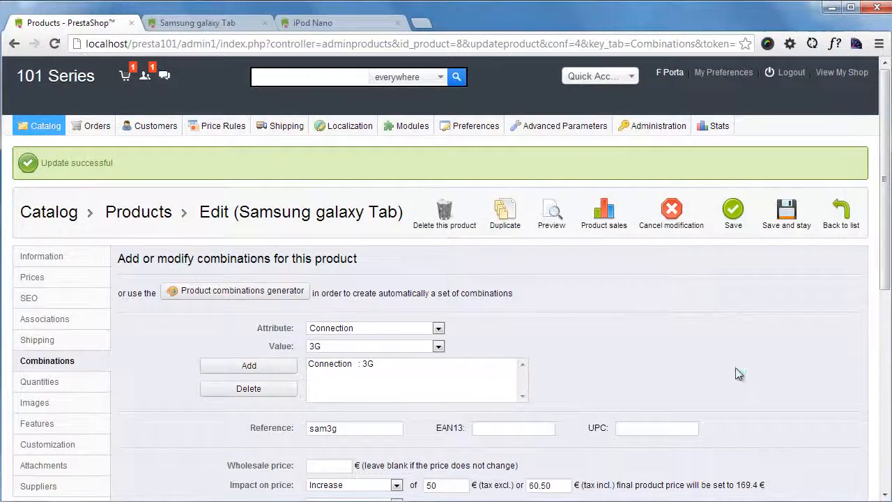
left_click(741, 223)
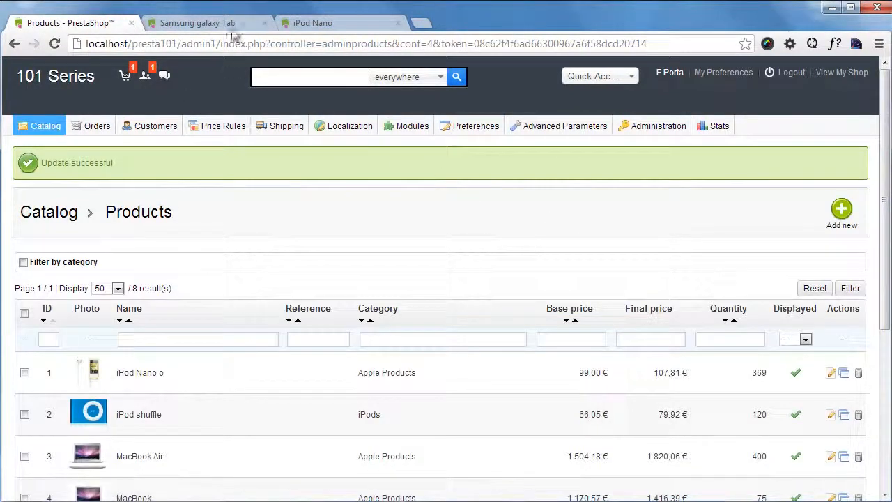
- Reload the Samsung galaxy Tab shop page, compare its 3G and Wifi Only options, and return to the back office
left_click(229, 23)
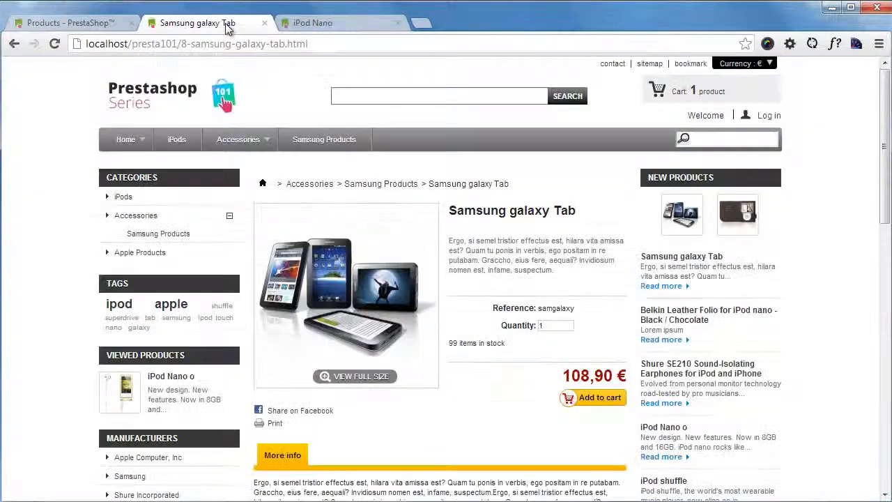
key("F5")
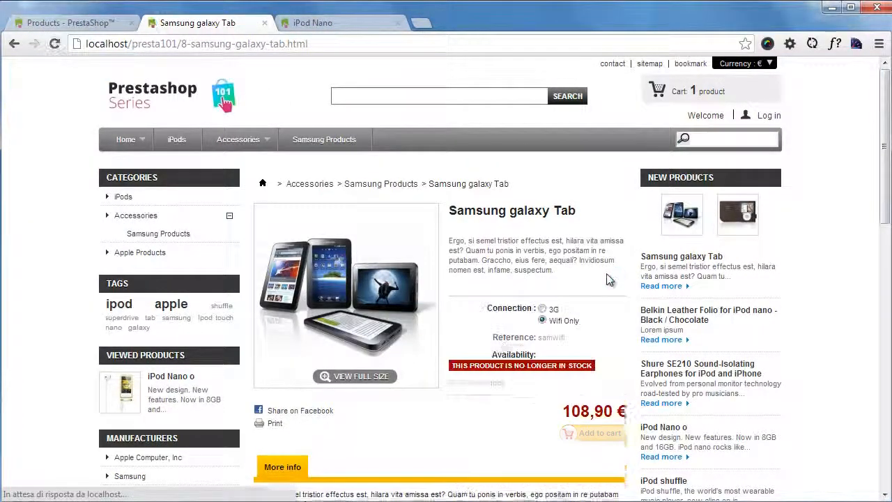
left_click(543, 309)
left_click(543, 320)
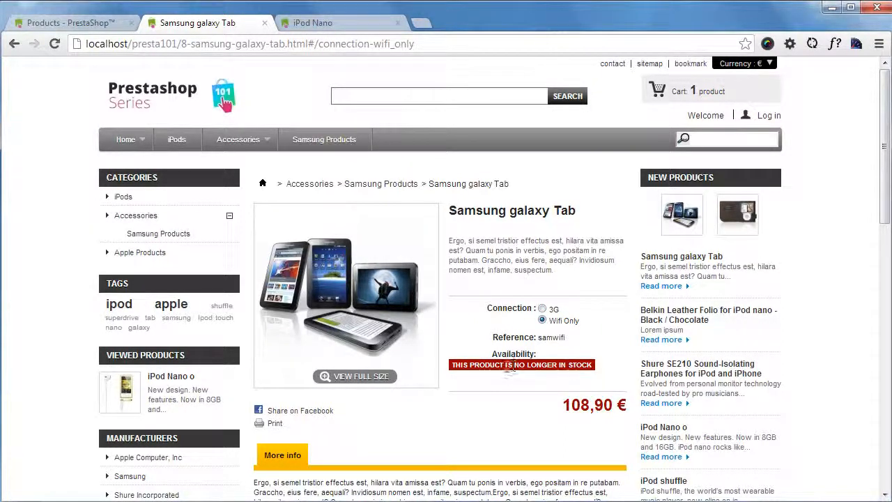
left_click(89, 23)
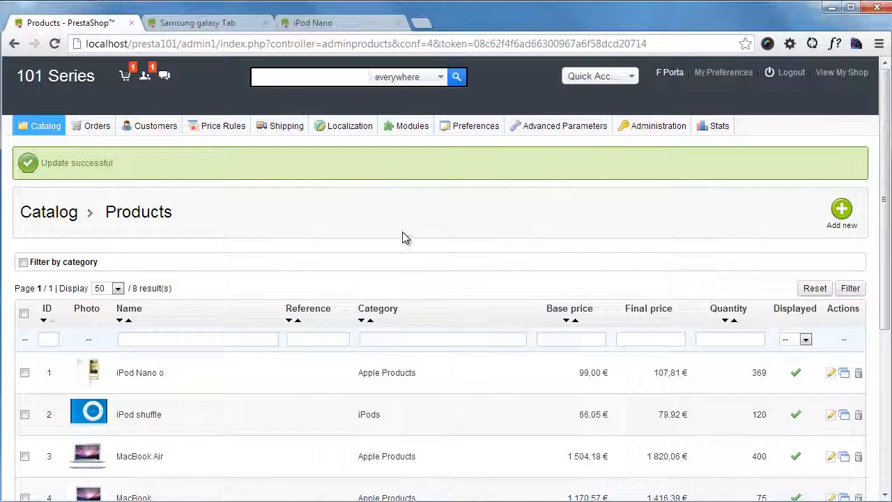
left_click(834, 377)
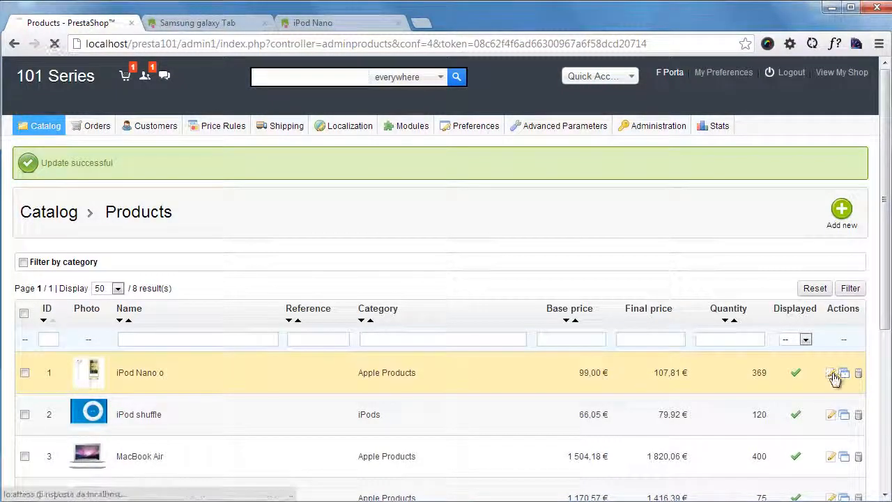
scroll(513, 310, "down", 2)
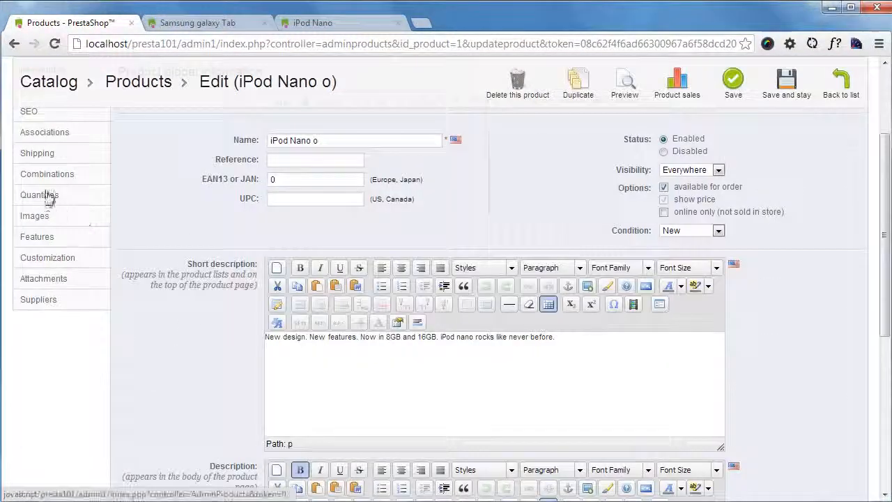
scroll(120, 219, "up", 1)
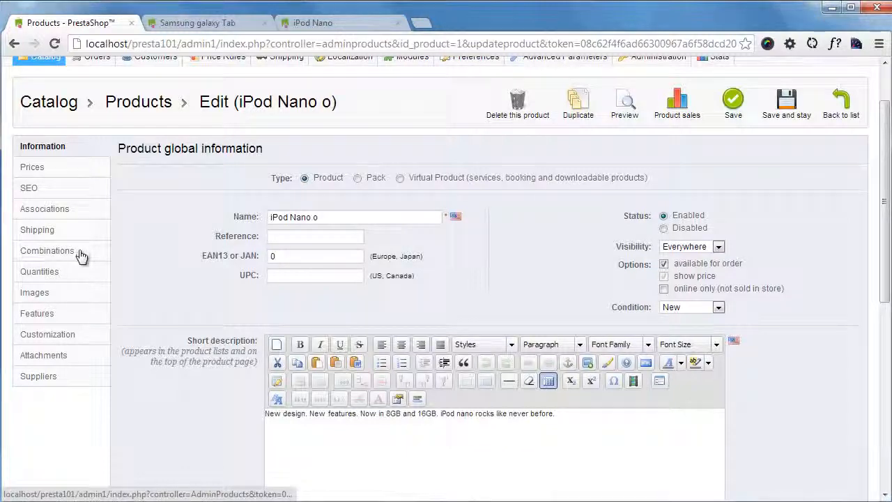
left_click(80, 251)
left_click(669, 115)
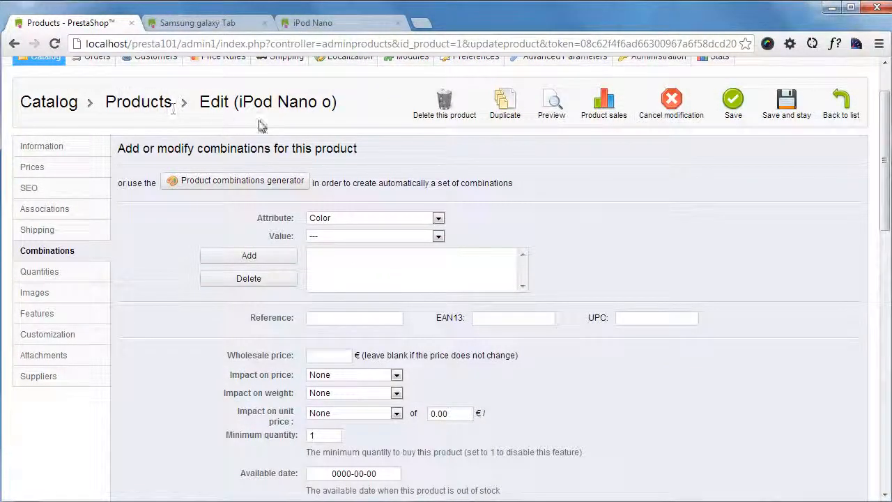
scroll(592, 193, "down", 2)
scroll(580, 274, "down", 2)
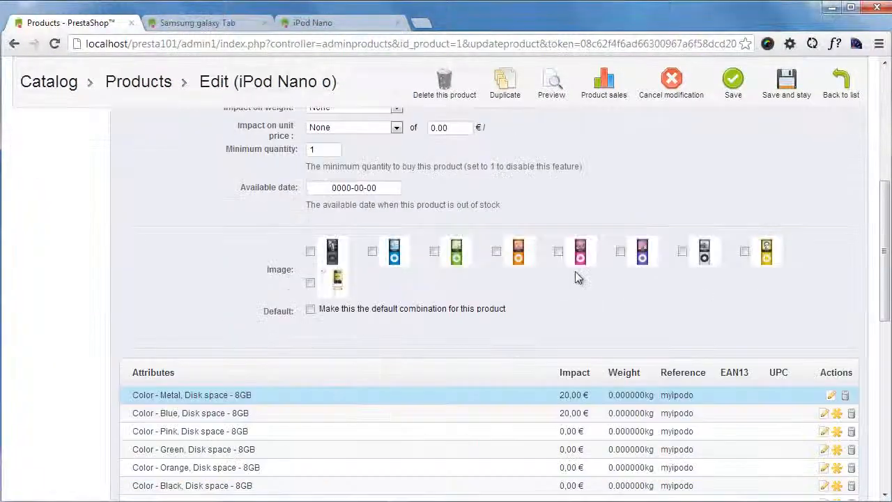
scroll(565, 269, "up", 5)
- Open the Samsung galaxy Tab from the product catalog for editing and show its available quantities
mouse_move(40, 126)
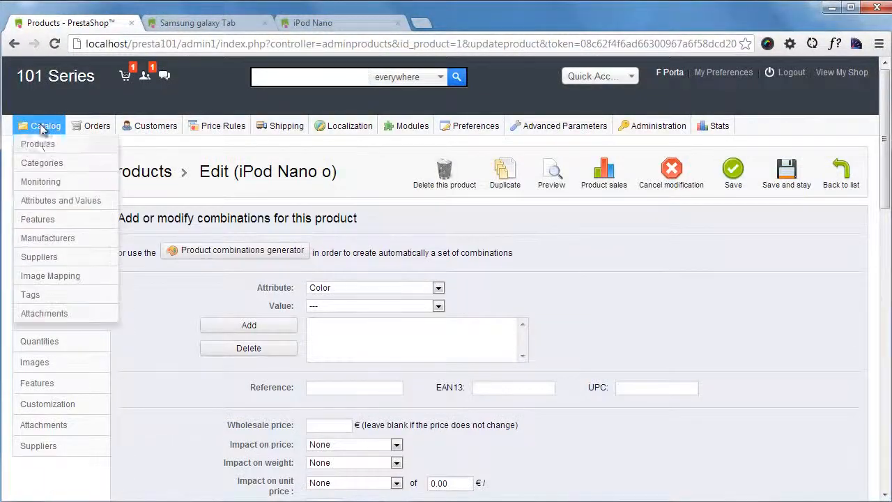
left_click(36, 144)
scroll(298, 289, "down", 3)
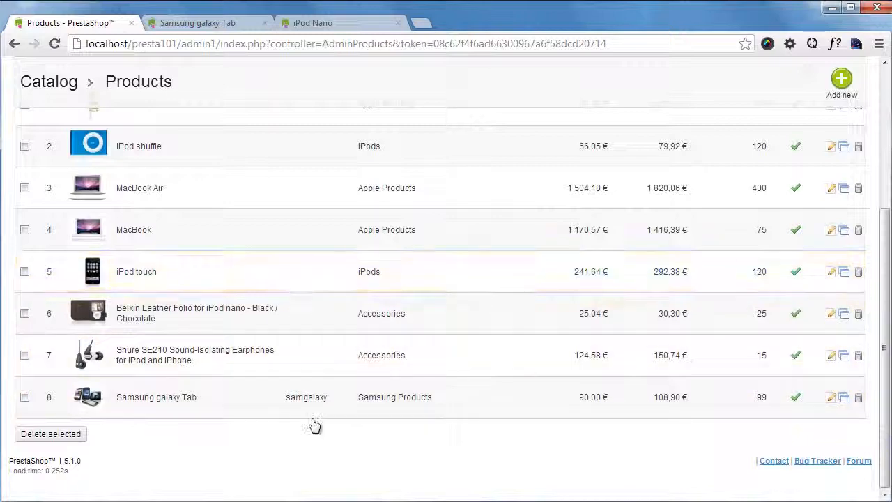
left_click(176, 398)
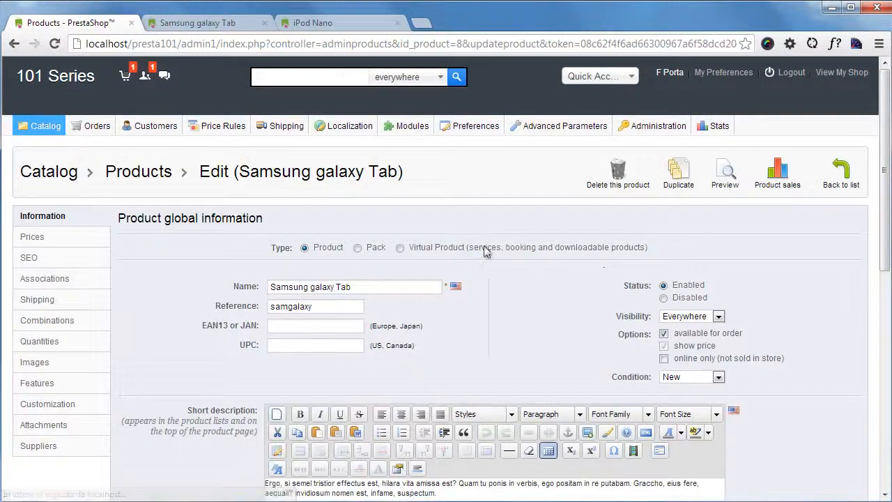
scroll(530, 251, "down", 2)
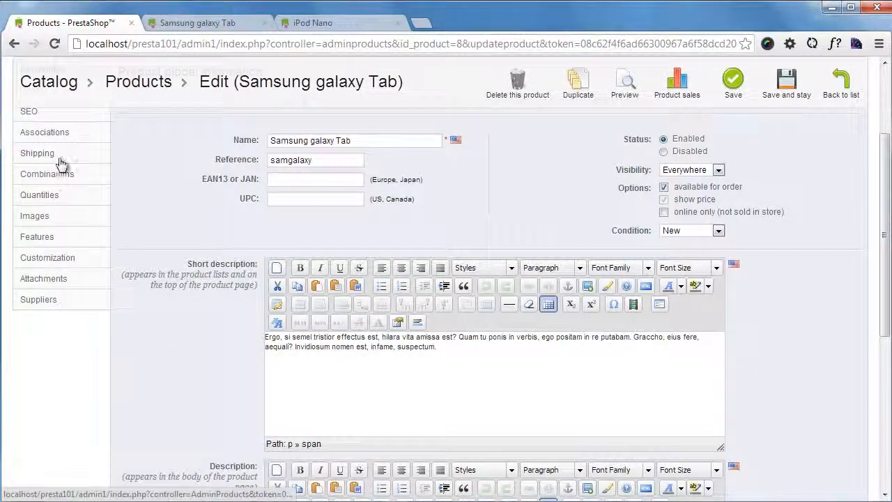
left_click(58, 194)
scroll(390, 248, "down", 2)
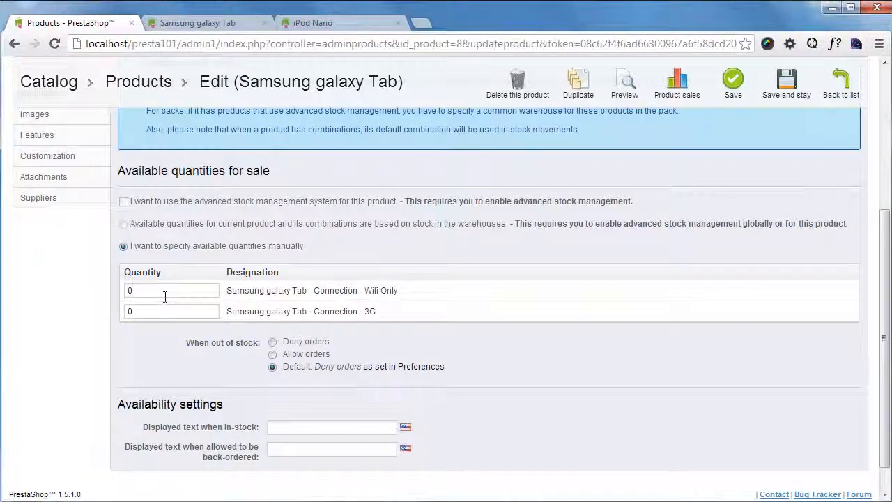
- Set the available quantity to 11 for both the Wifi Only and the 3G combination
left_click(163, 291)
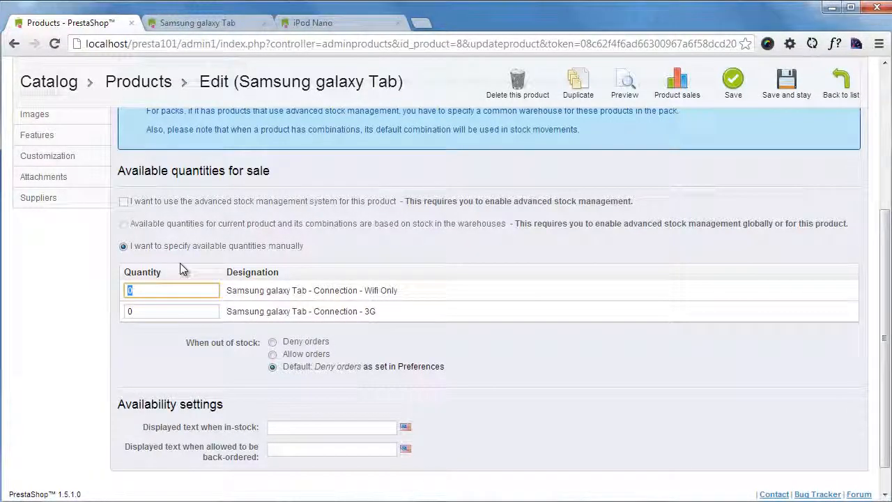
type("11")
key("Tab")
type("11")
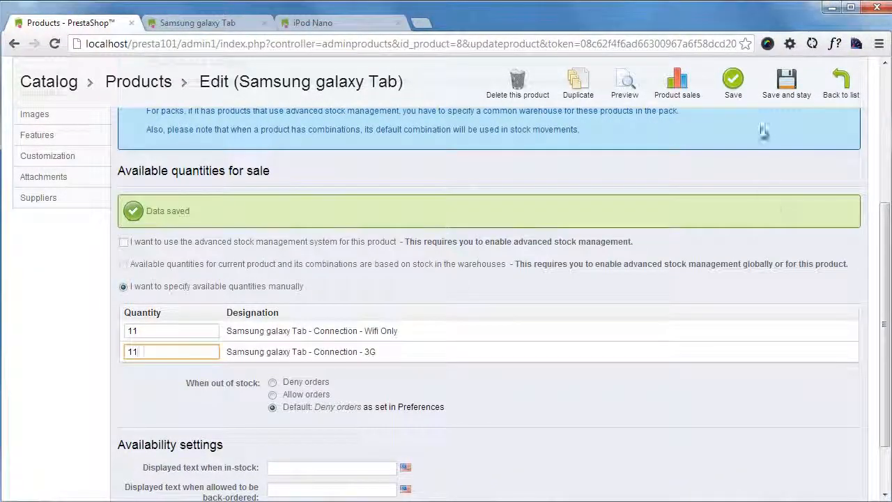
- Reload the Samsung galaxy Tab shop page and select the 3G connection to check its stock and price
left_click(209, 26)
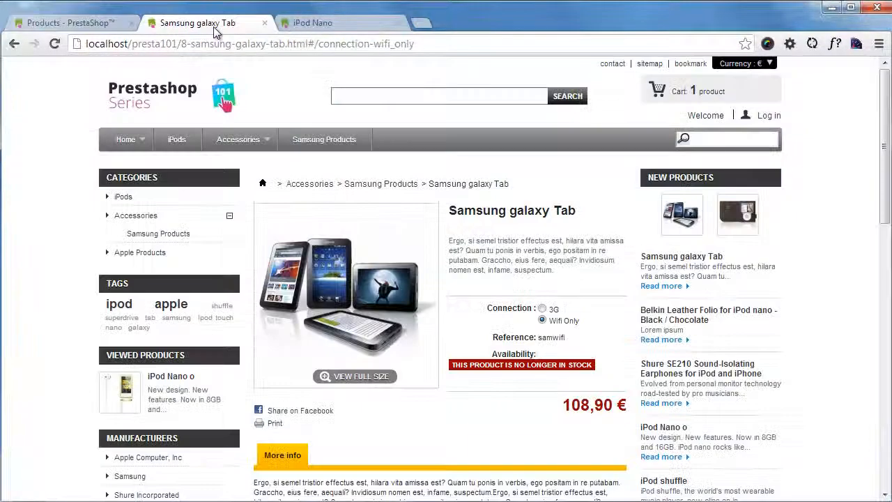
key("F5")
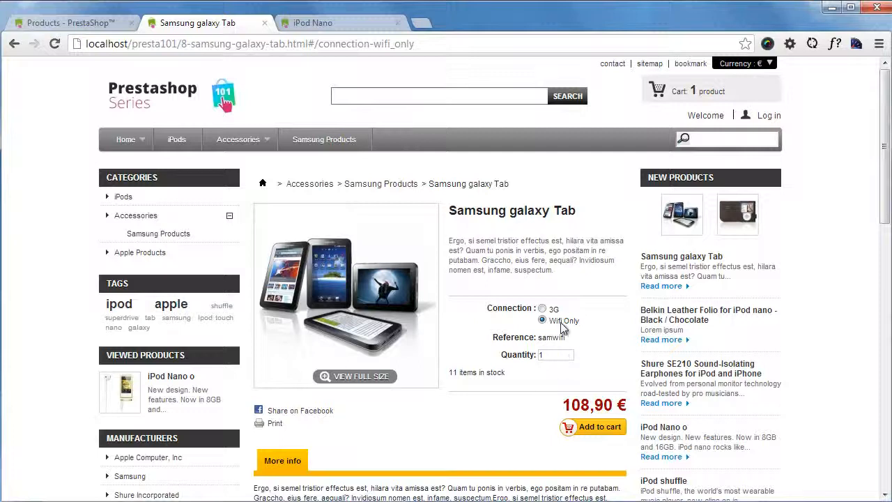
left_click(543, 308)
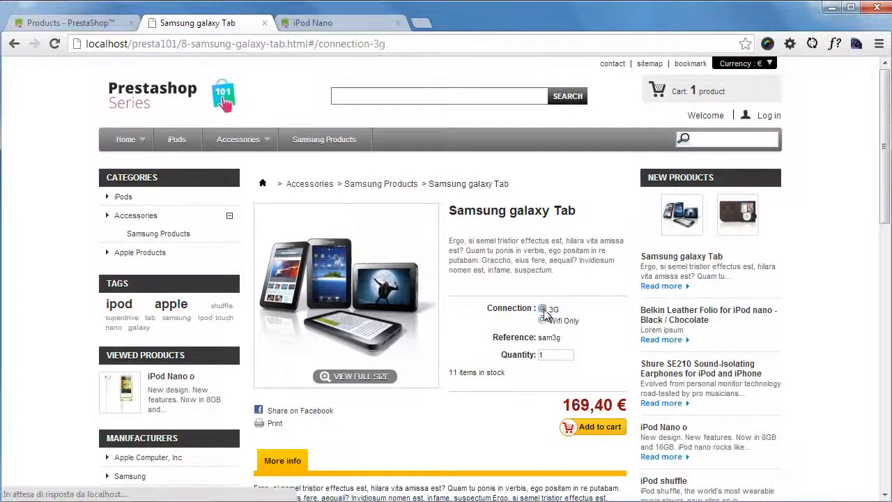
- Switch the Samsung galaxy Tab's connection between Wifi Only and 3G to compare their reference, stock and price, ending on Wifi Only
left_click(543, 321)
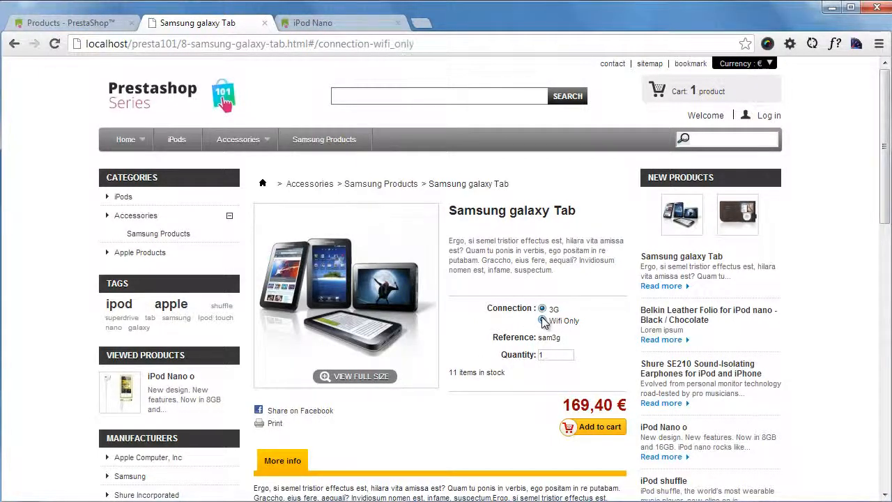
left_click(542, 309)
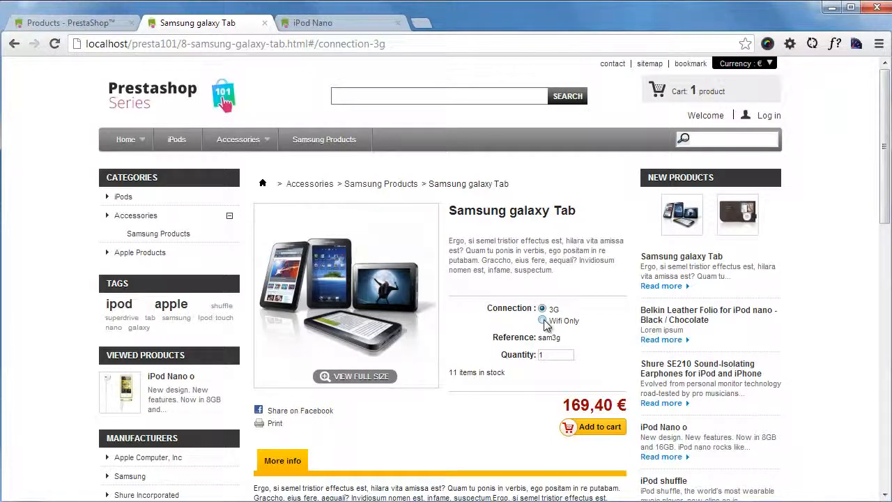
left_click(543, 321)
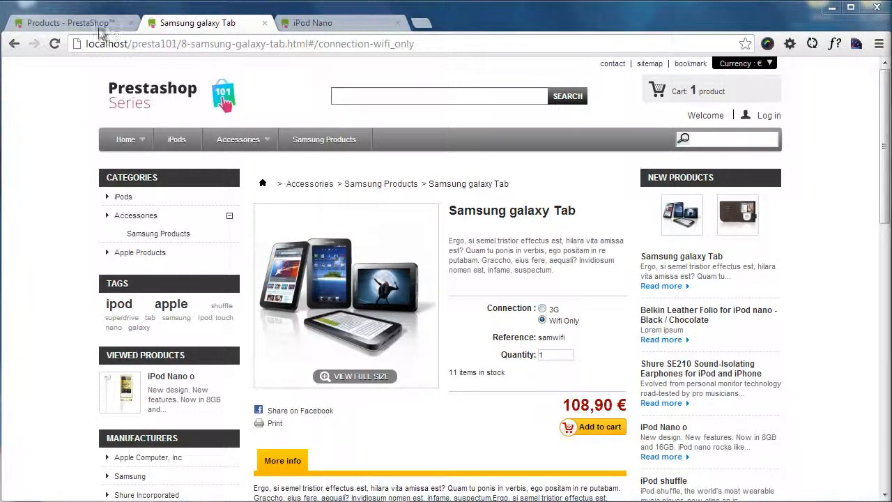
- Return to the back office, review the Samsung galaxy Tab's available quantities, and show its combinations
left_click(70, 23)
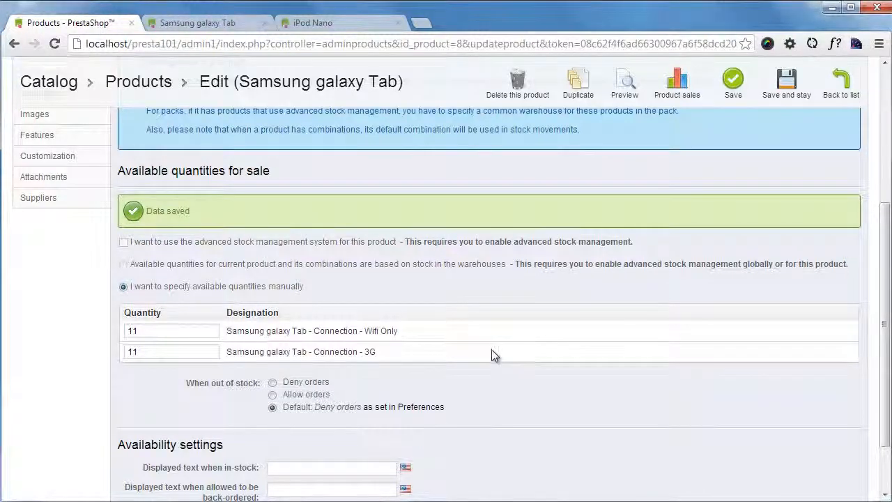
scroll(491, 352, "up", 2)
scroll(488, 355, "down", 1)
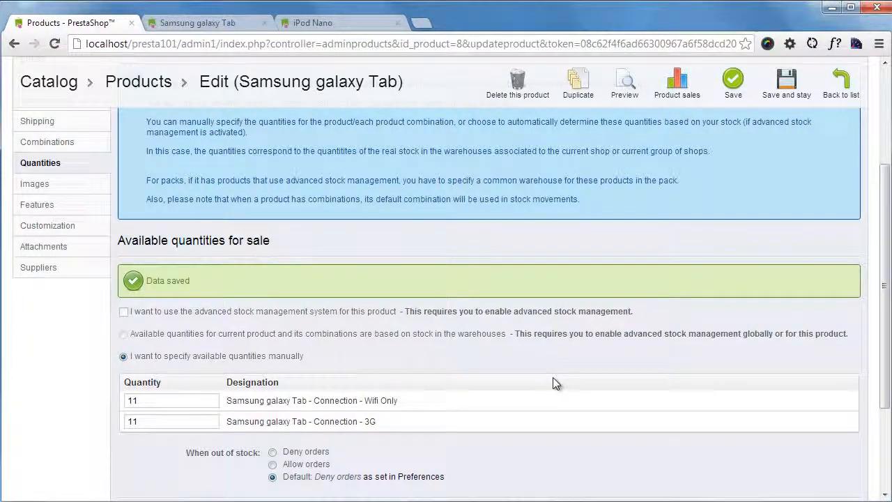
scroll(552, 377, "up", 3)
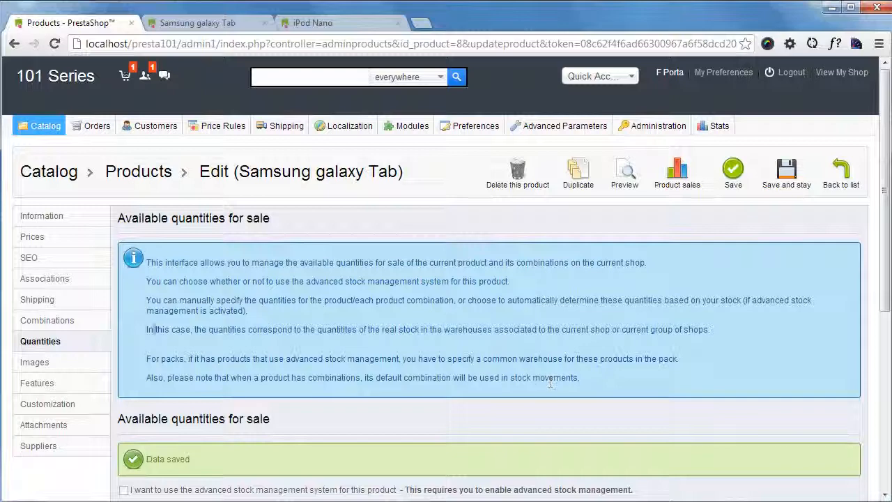
left_click(54, 320)
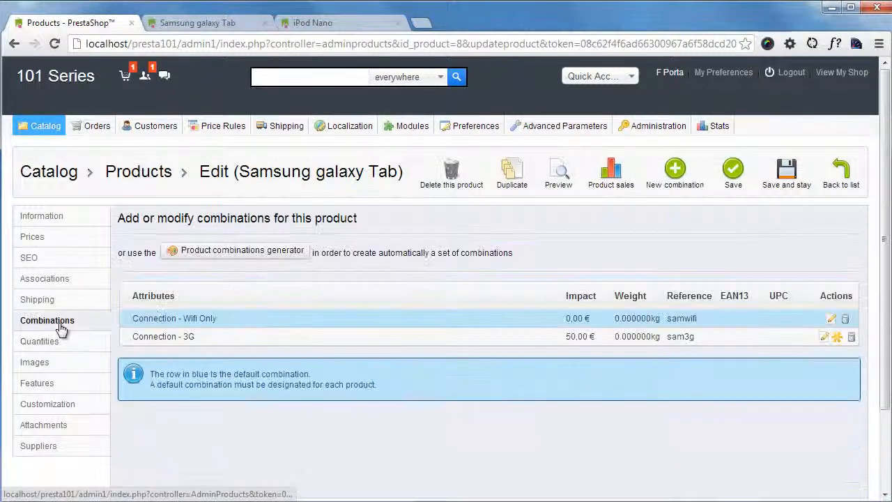
- Open the product combinations generator for the Samsung galaxy Tab and review its attributes, price impacts and default quantity and reference
left_click(260, 263)
left_click(462, 281)
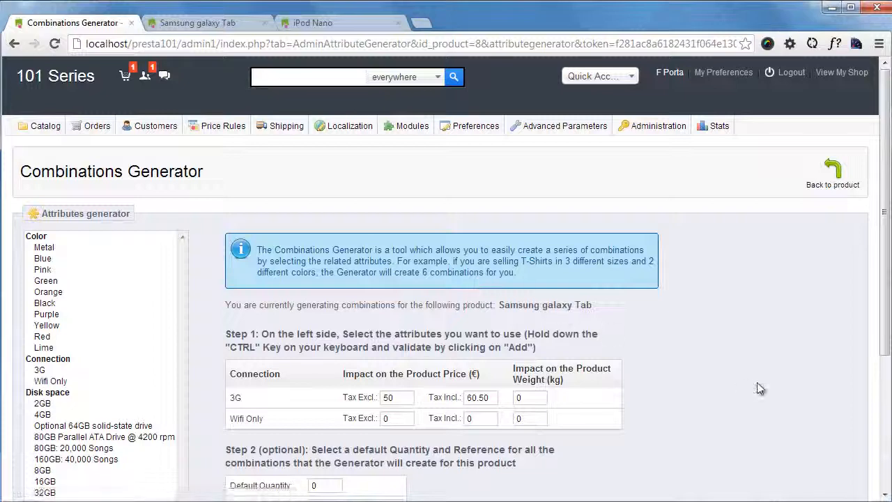
scroll(641, 343, "down", 1)
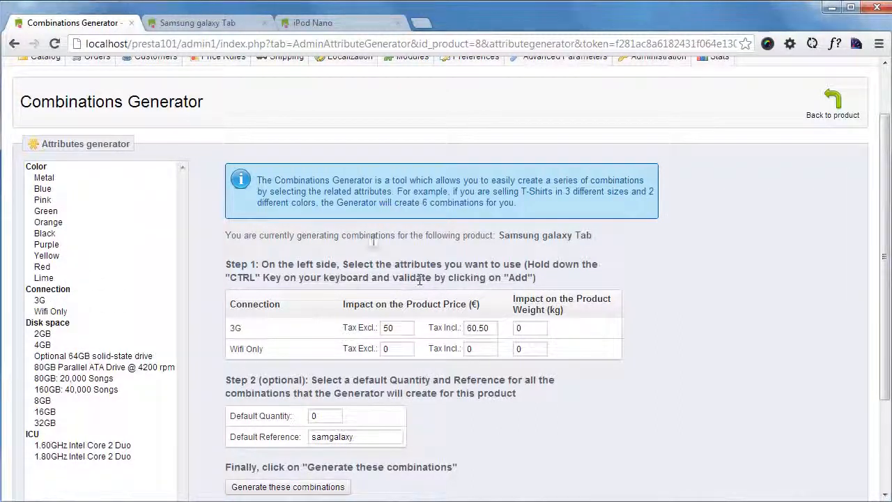
- Leave the combinations generator without generating anything and show the Samsung galaxy Tab's combinations list again
left_click(14, 44)
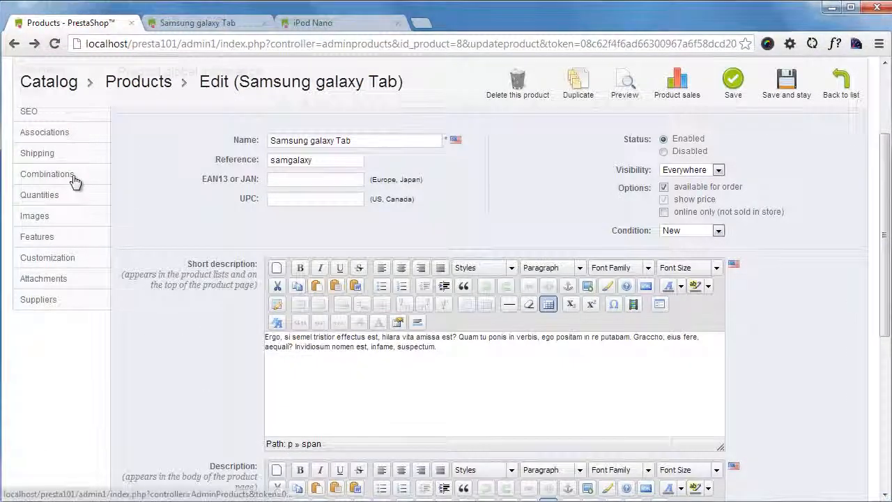
left_click(73, 173)
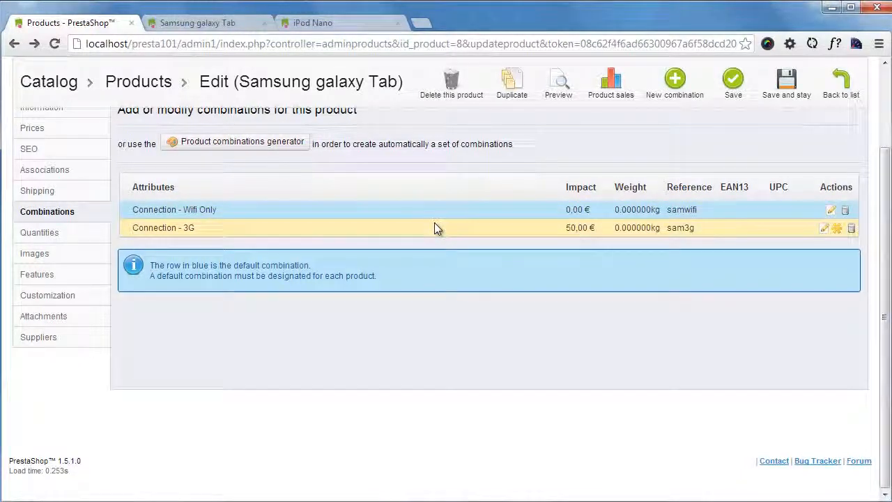
scroll(454, 335, "up", 2)
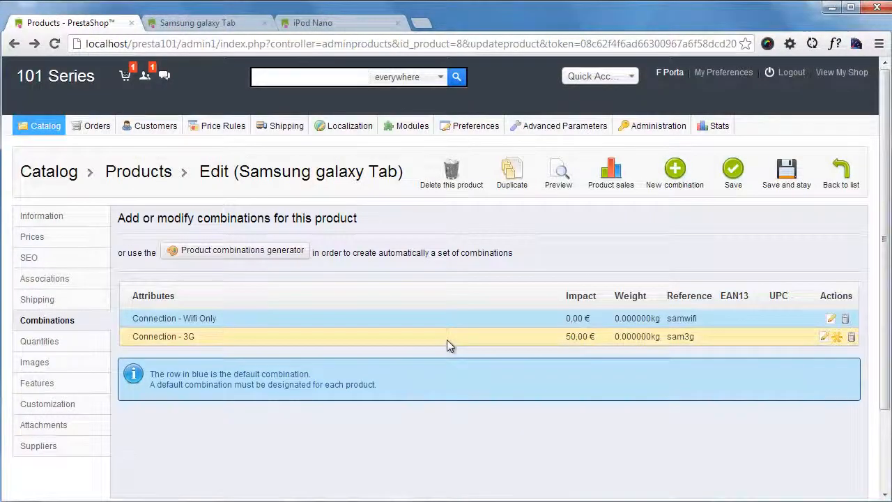